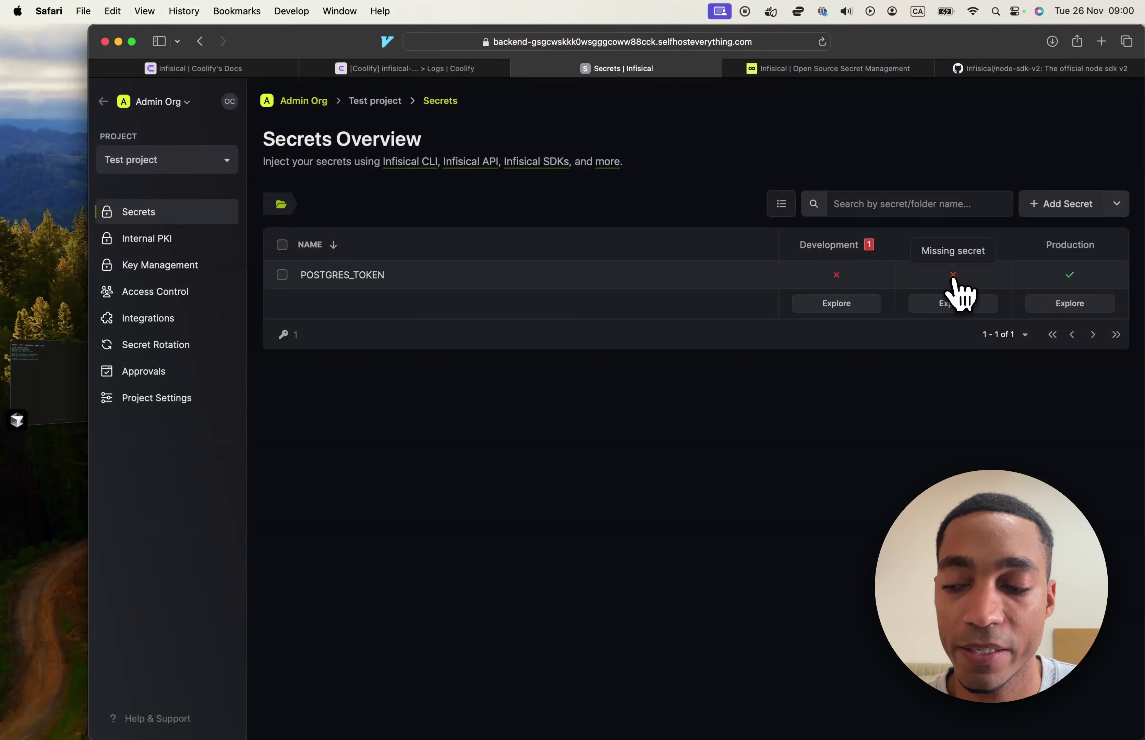
# Leave the Test project and go back to the organisation's Projects overview
pyautogui.click(103, 101)
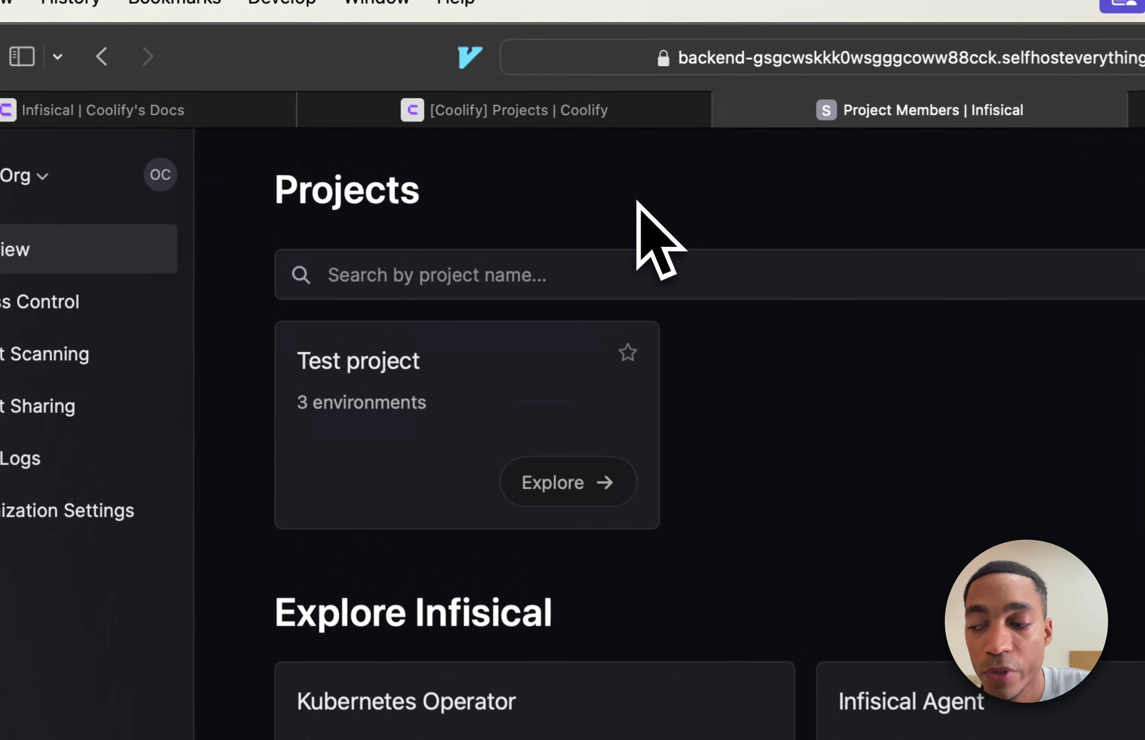
# Create a new Coolify project named Infisical
pyautogui.click(572, 123)
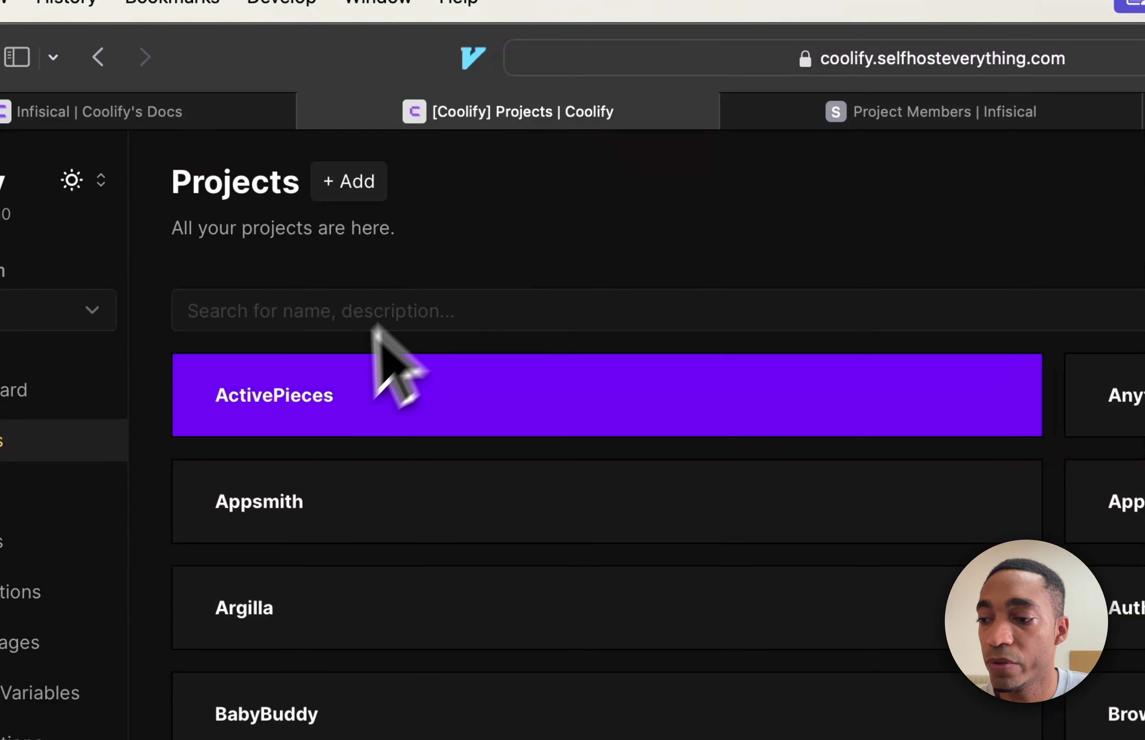
pyautogui.click(359, 192)
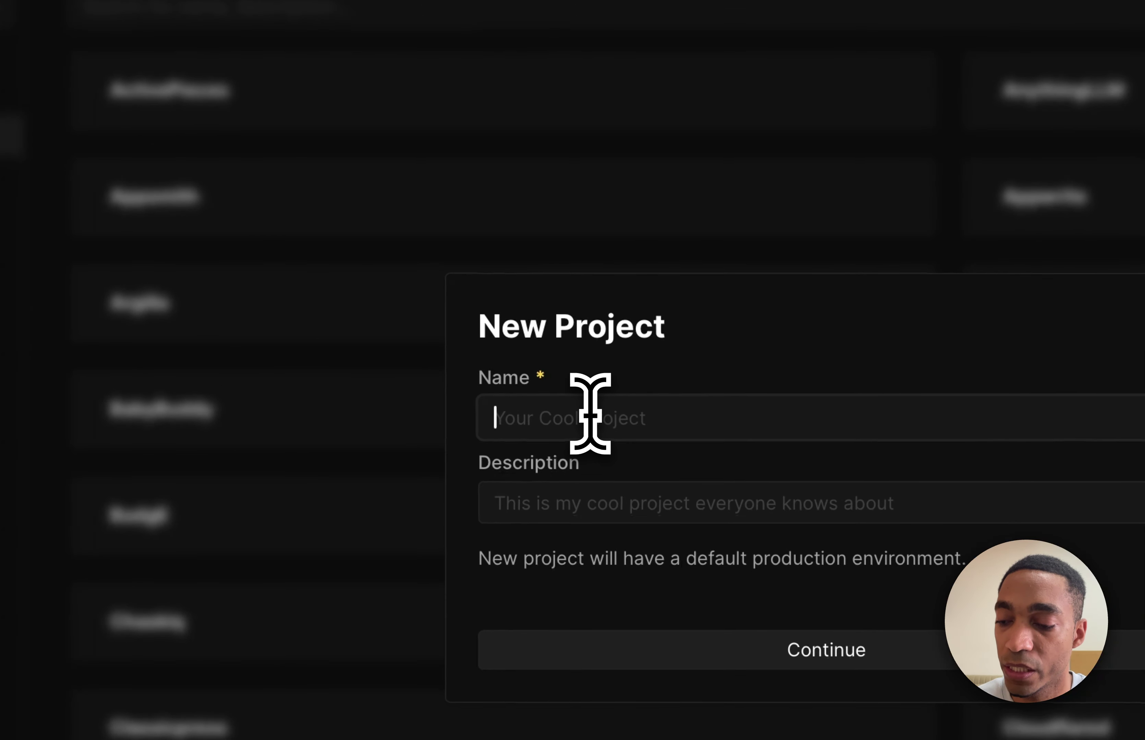
pyautogui.write('Infisical')
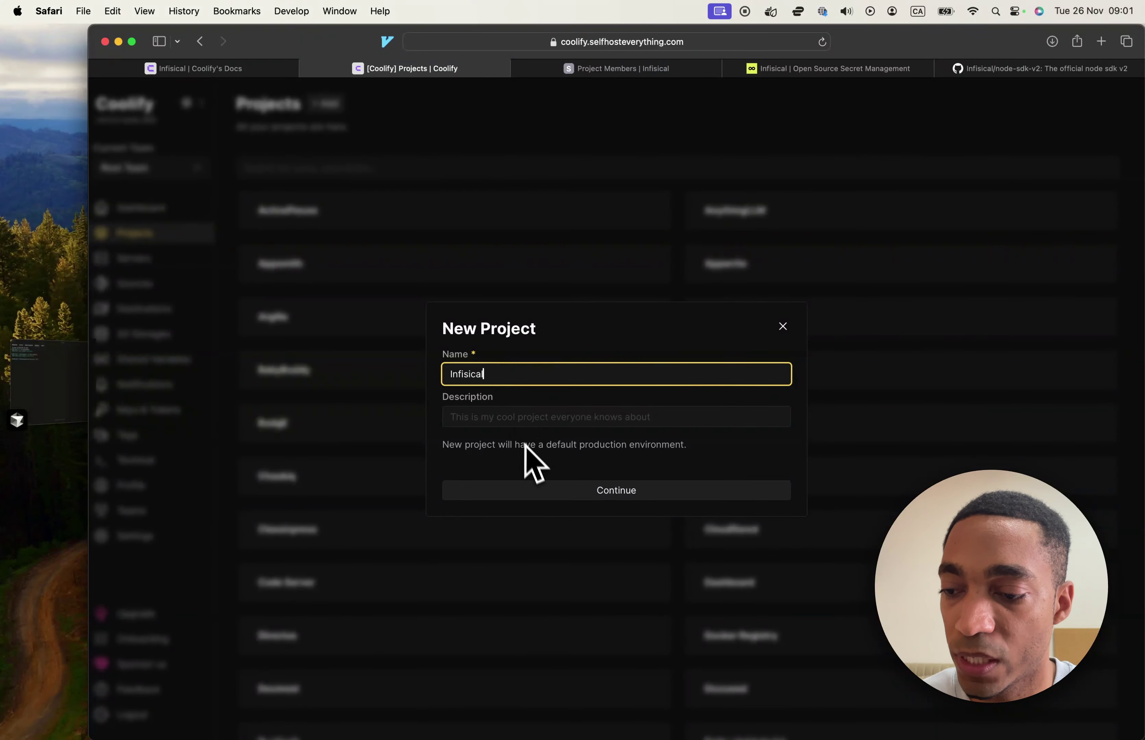
pyautogui.click(543, 494)
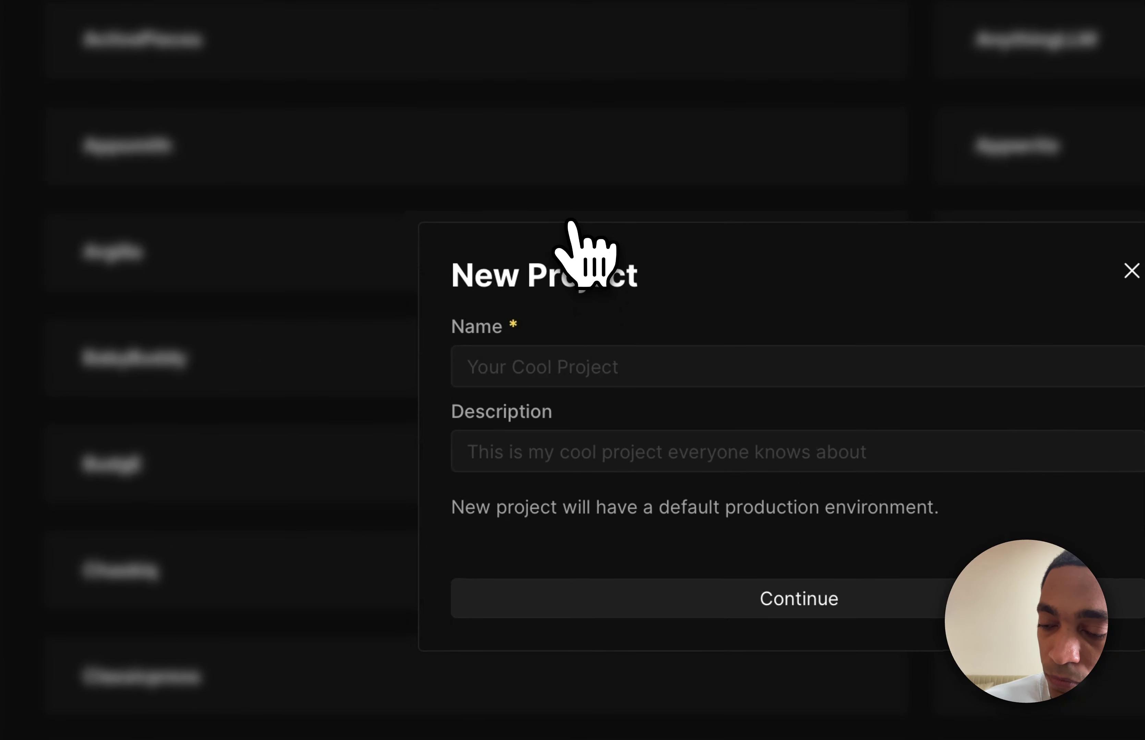
# Add the Infisical service to the production environment on the selfhosteverything server
pyautogui.click(451, 197)
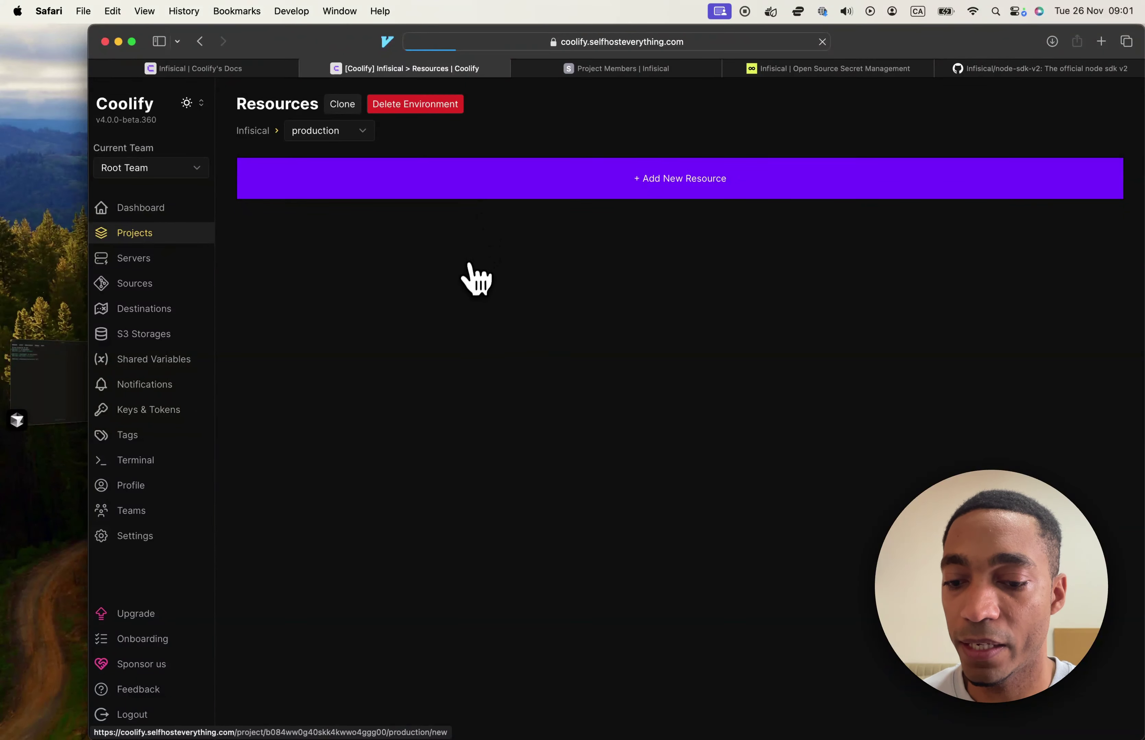
pyautogui.click(435, 156)
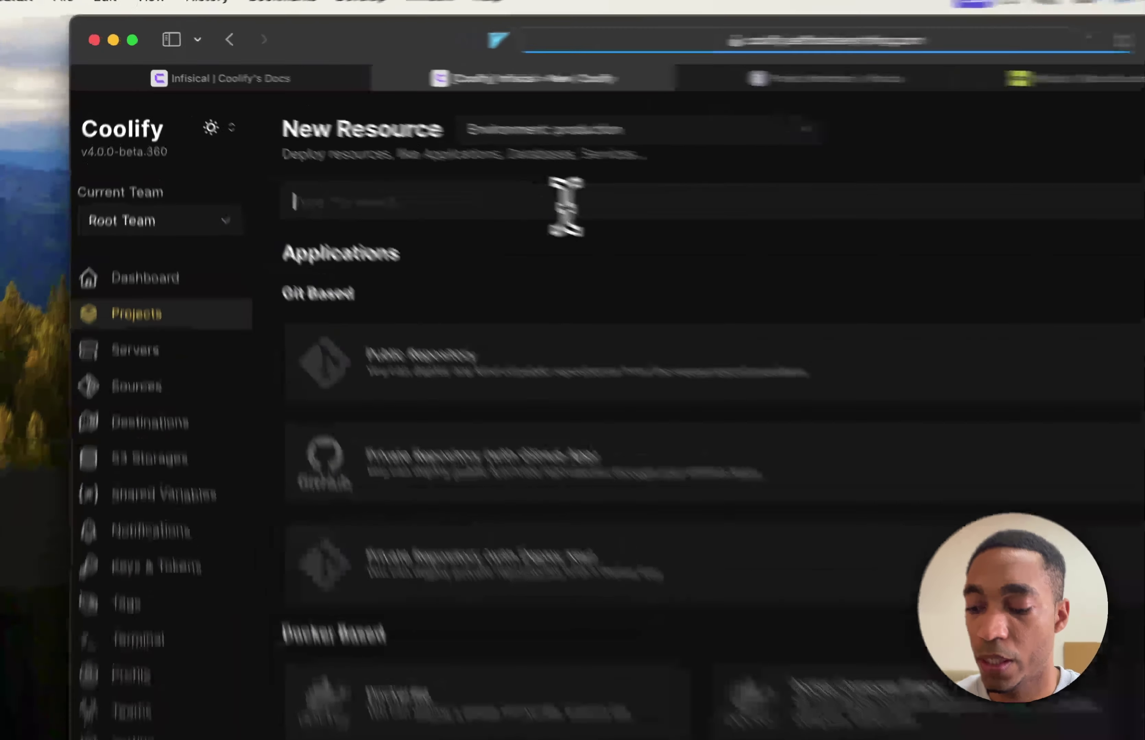
pyautogui.write('infi')
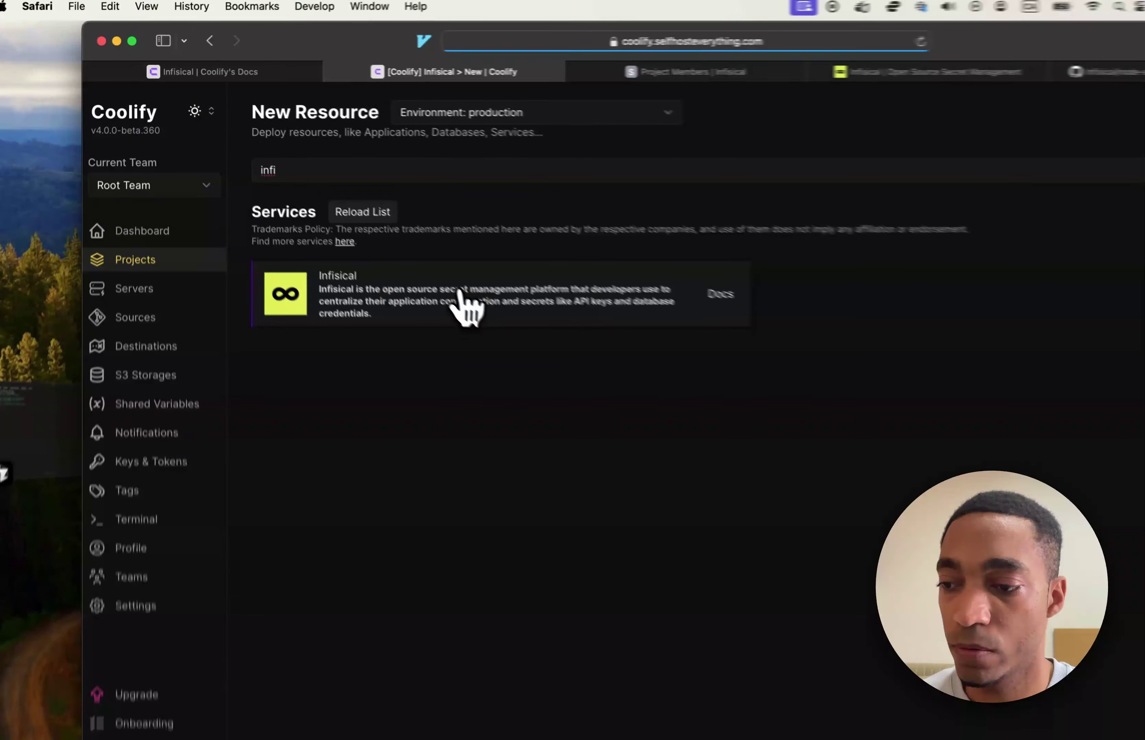
pyautogui.click(736, 481)
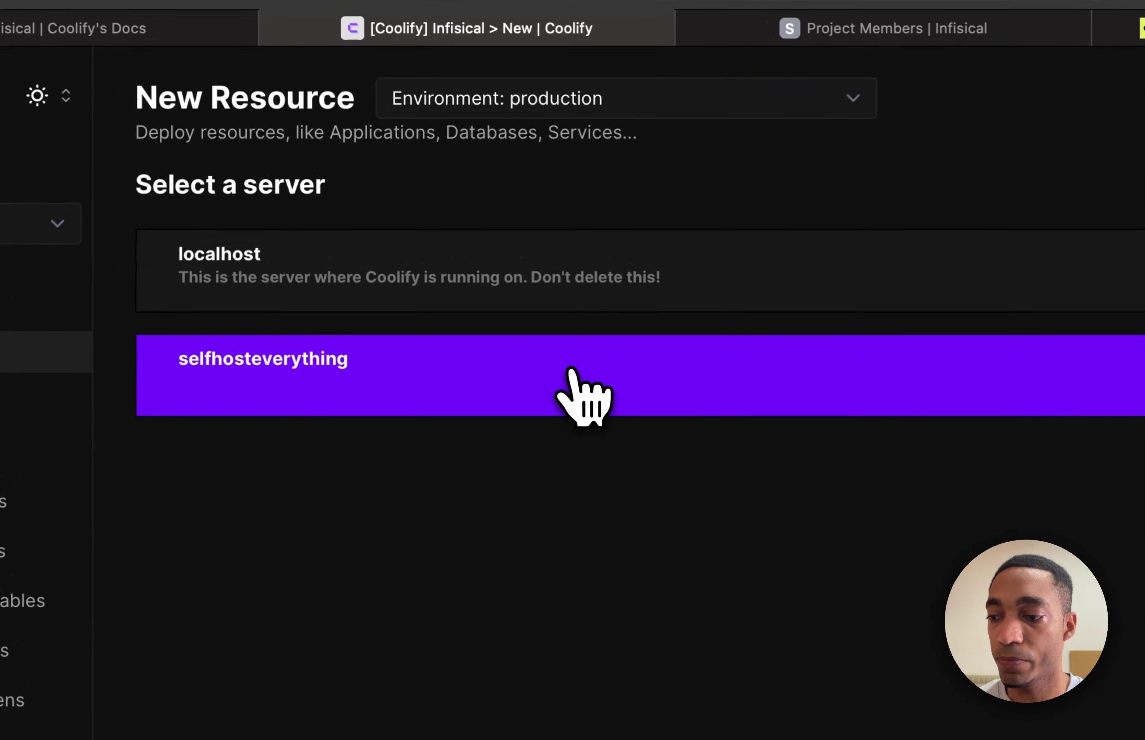
pyautogui.click(459, 245)
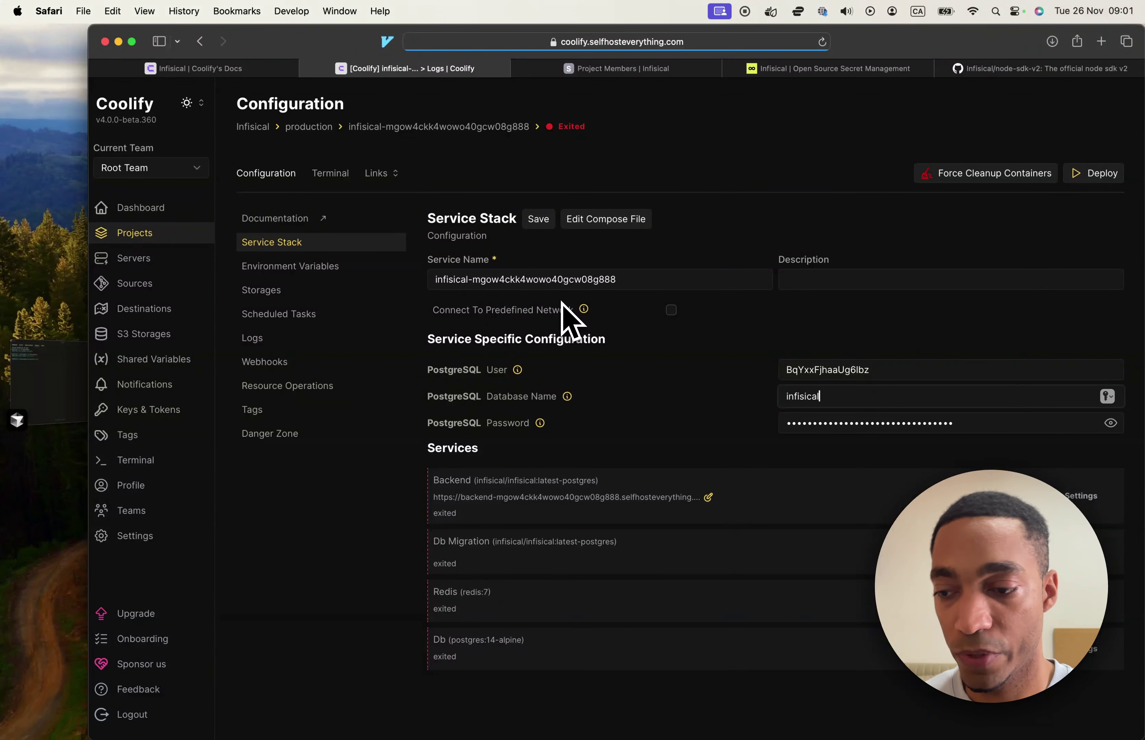
pyautogui.tripleClick(517, 279)
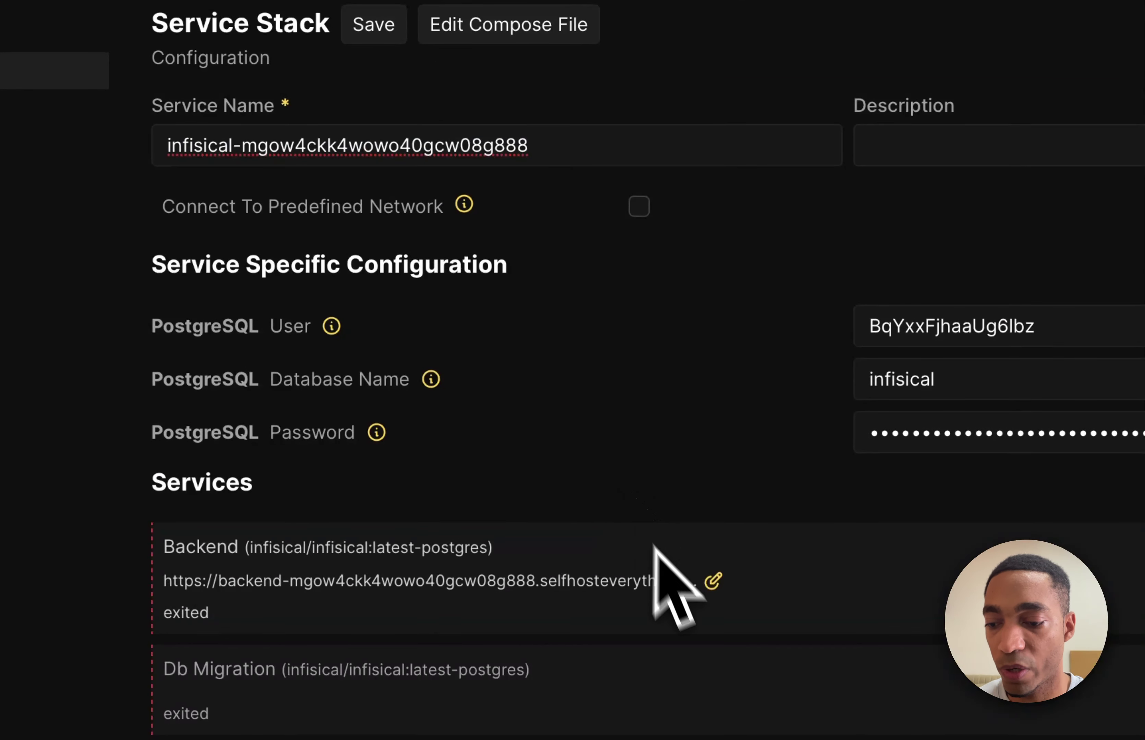
pyautogui.click(712, 580)
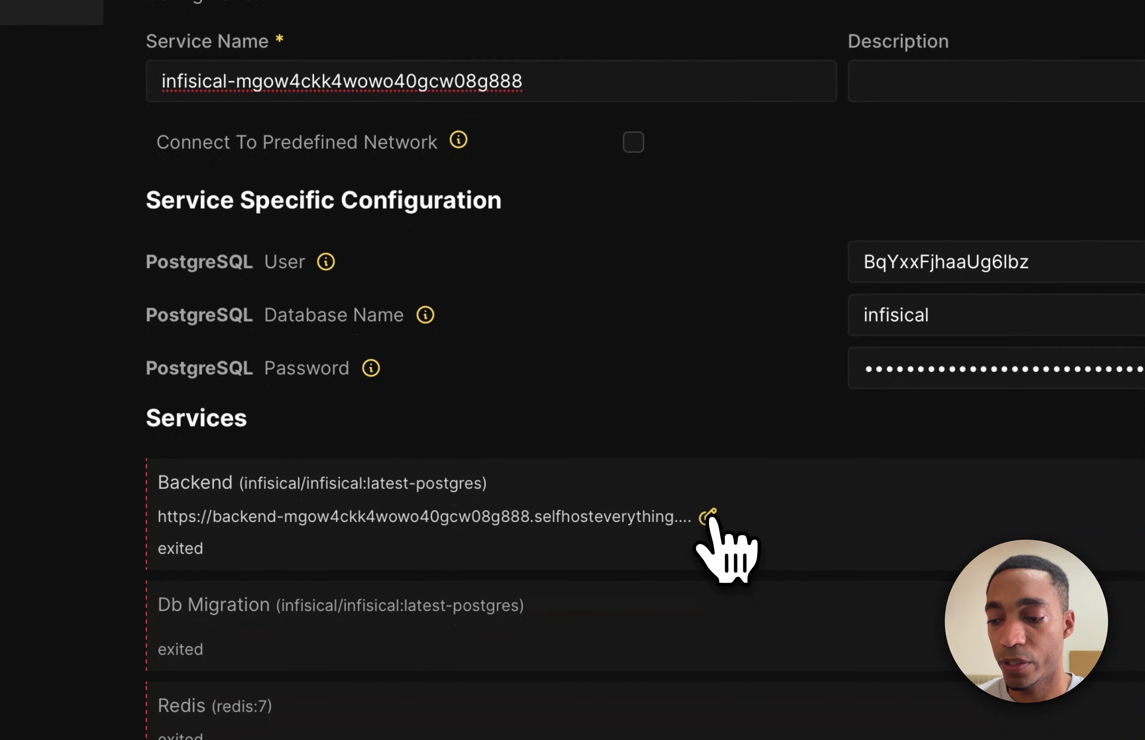
pyautogui.click(710, 535)
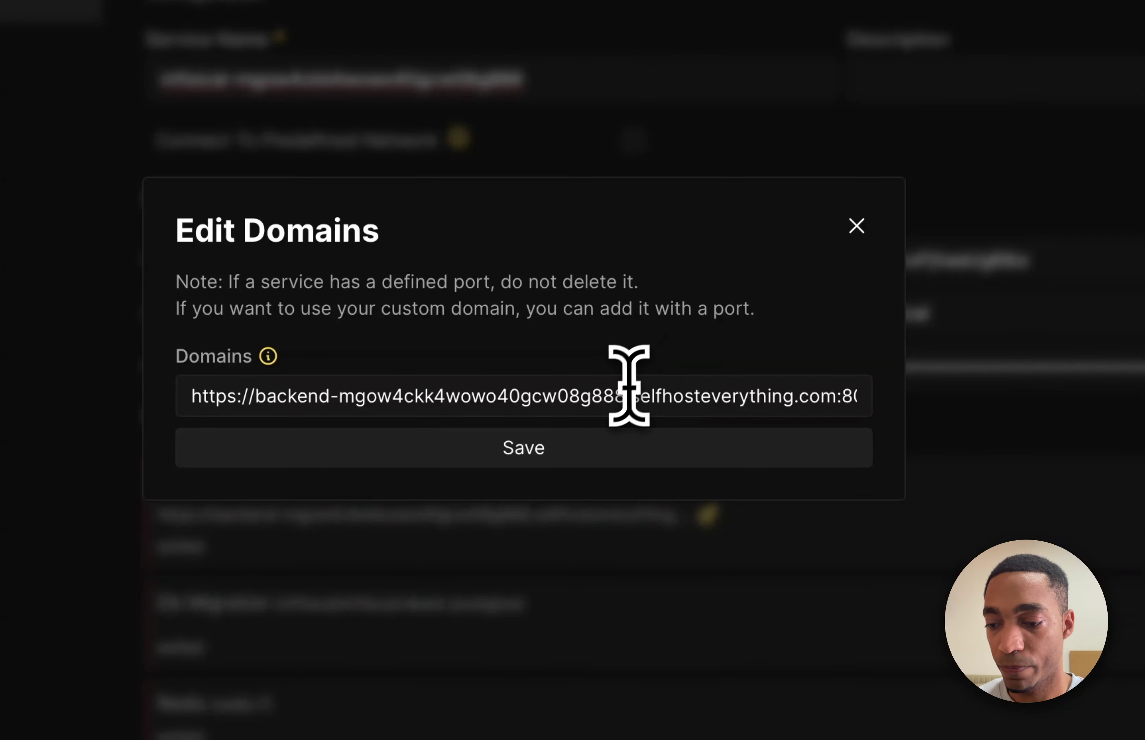
pyautogui.moveTo(629, 385); pyautogui.dragTo(256, 401)
pyautogui.write('secre')
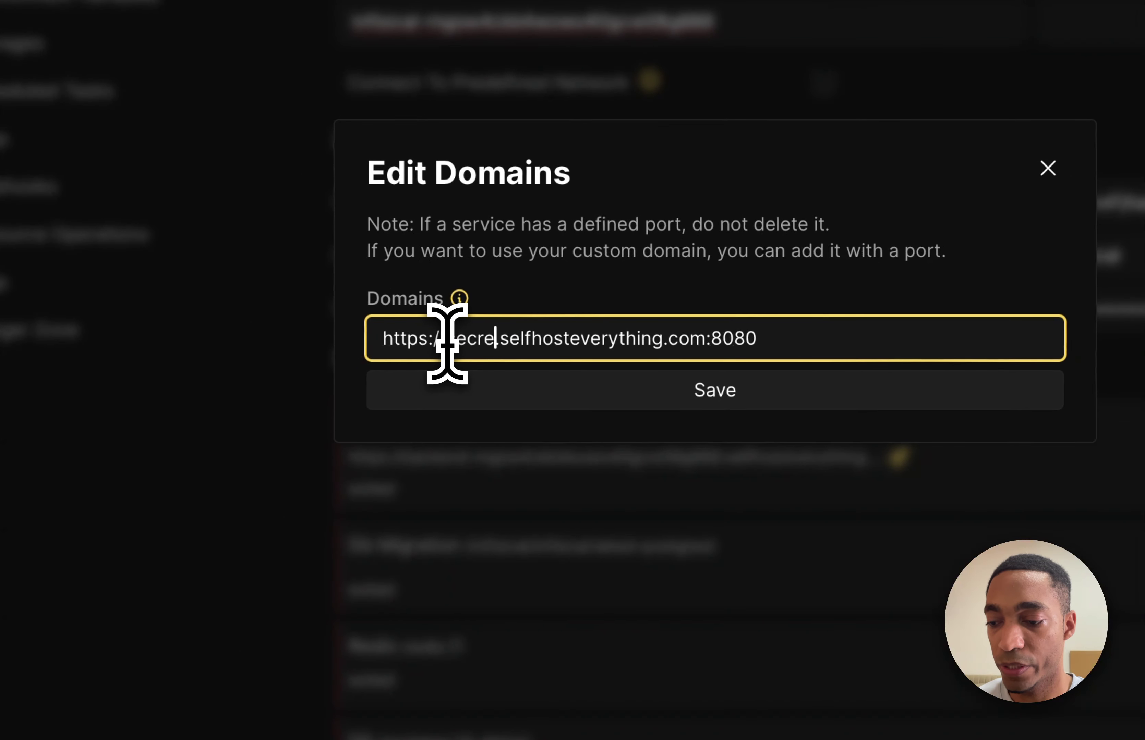
pyautogui.write('ts')
pyautogui.moveTo(722, 338); pyautogui.dragTo(380, 341)
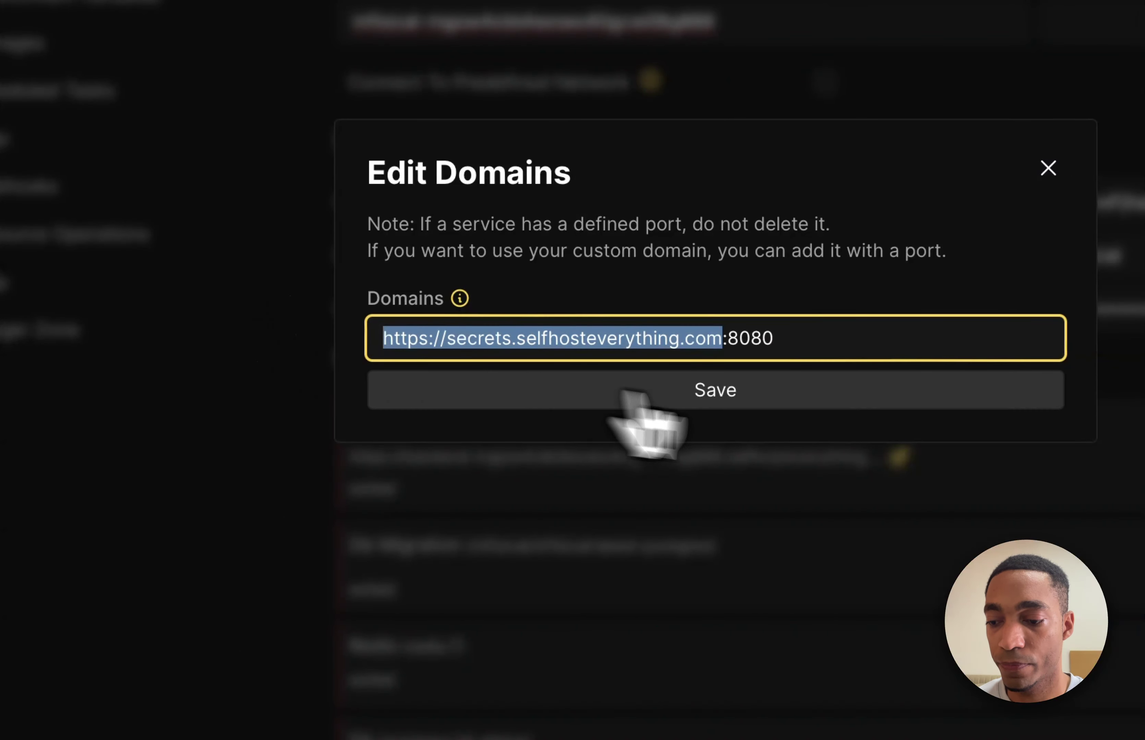
pyautogui.click(780, 396)
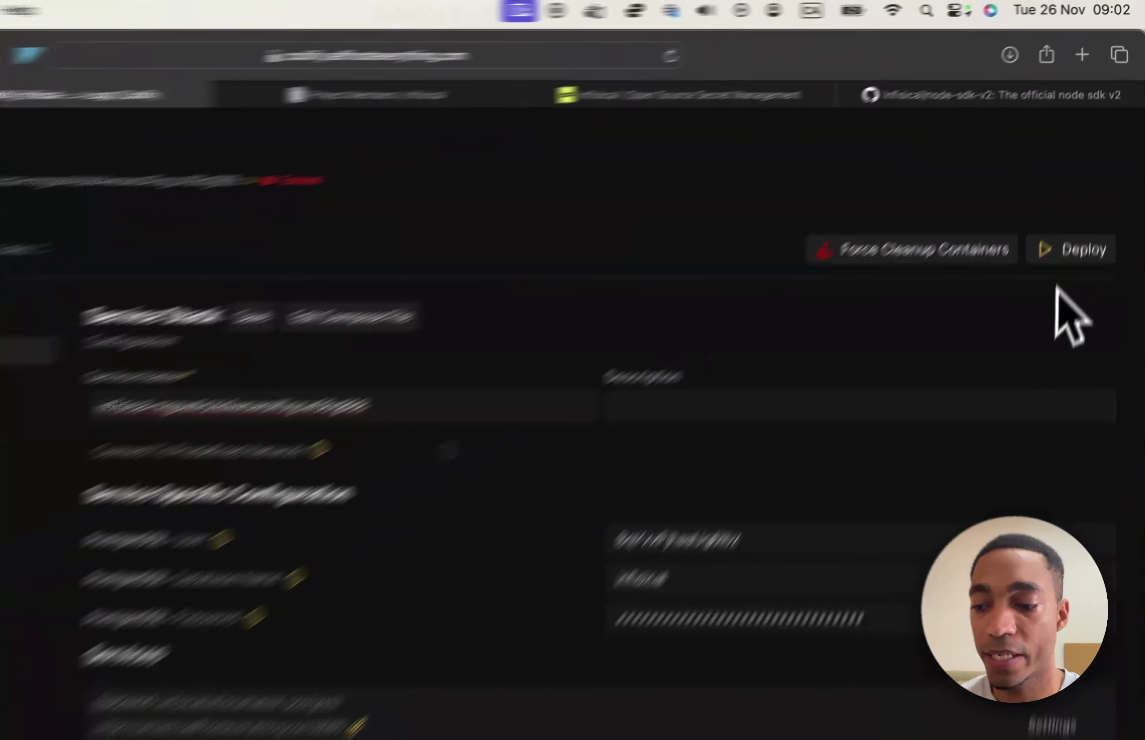
# Deploy the Infisical stack, follow the startup logs until the backend starts, then close the log
pyautogui.click(1075, 253)
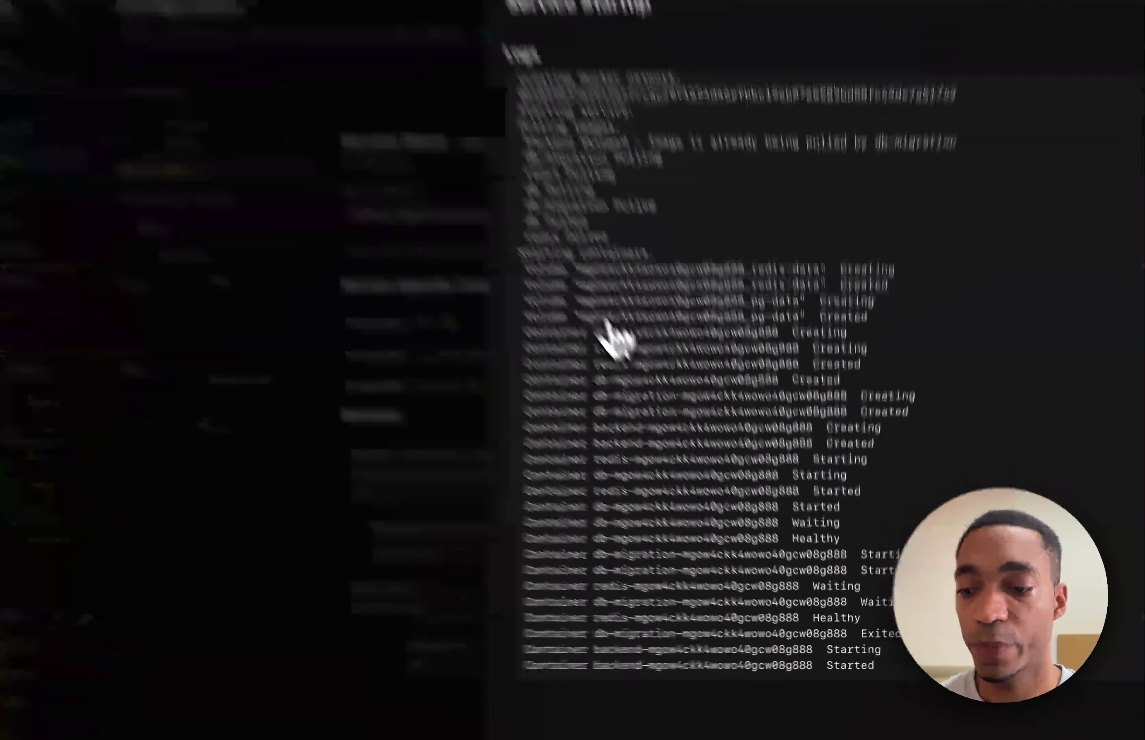
pyautogui.moveTo(523, 333); pyautogui.dragTo(853, 618)
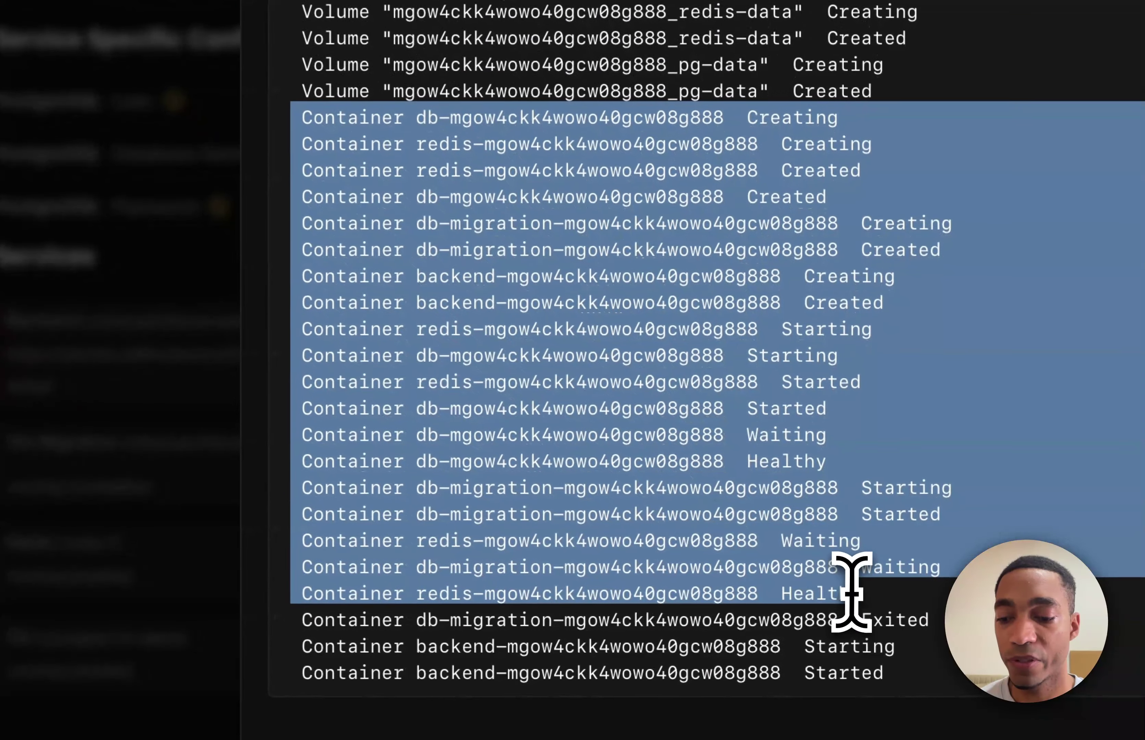
pyautogui.click(839, 665)
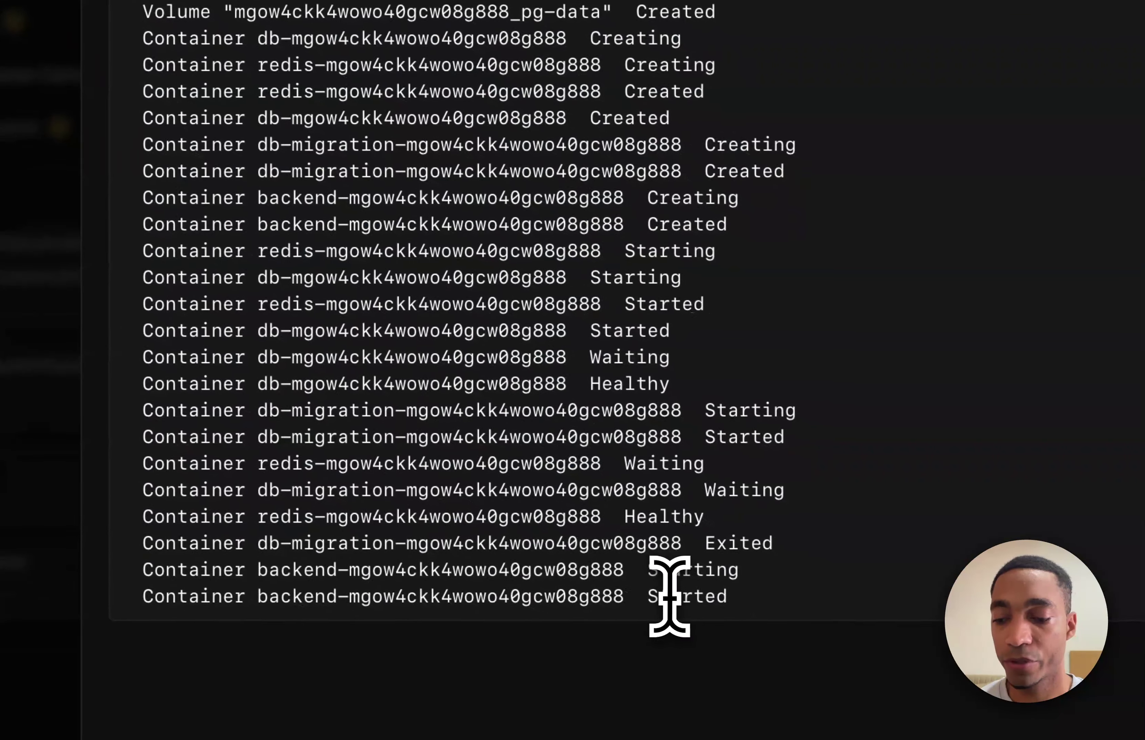
pyautogui.tripleClick(444, 595)
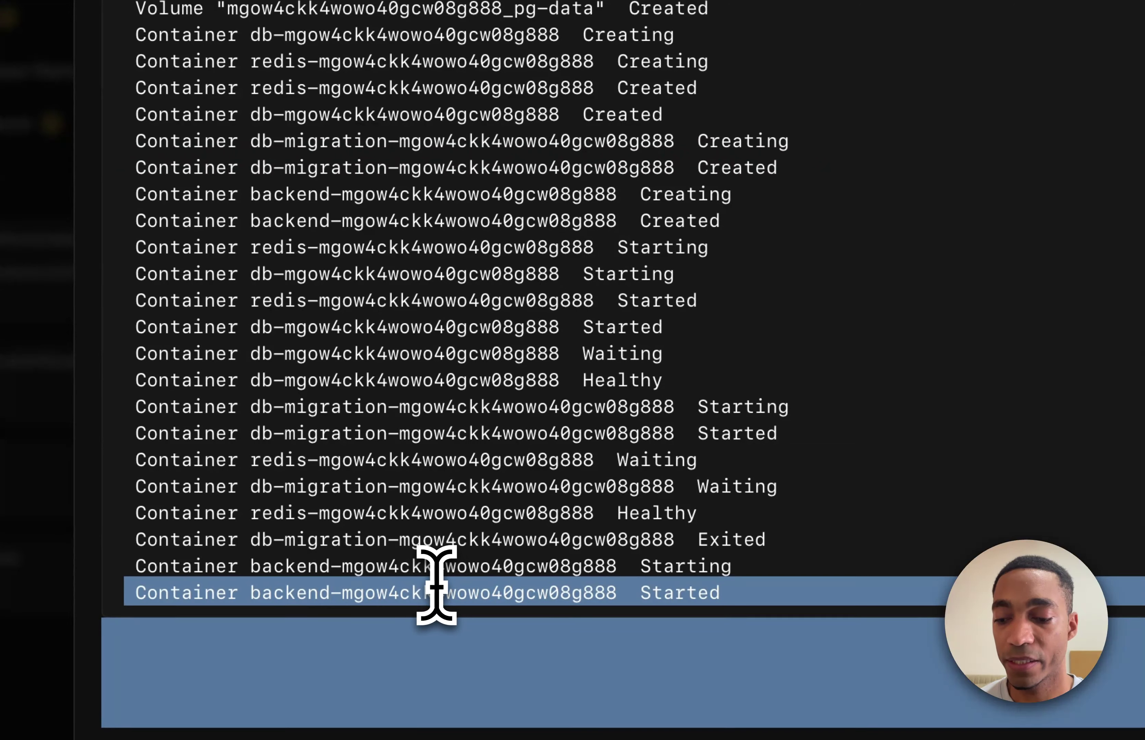
pyautogui.tripleClick(461, 595)
pyautogui.click(478, 524)
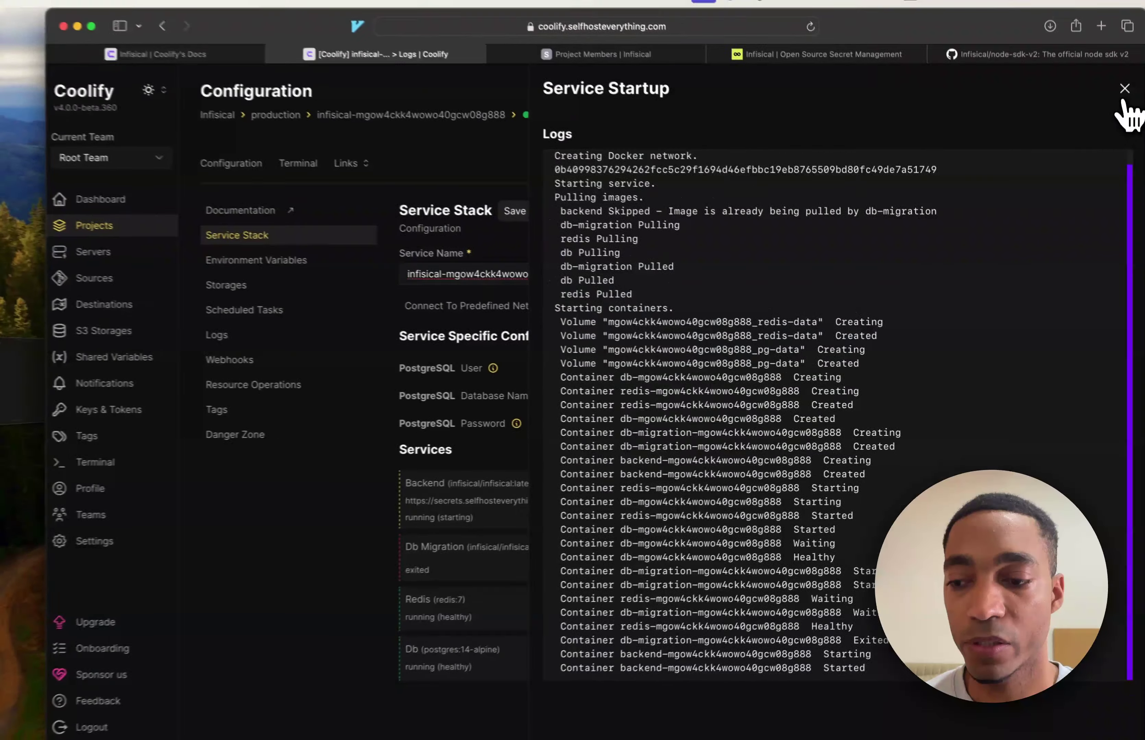
pyautogui.click(1124, 91)
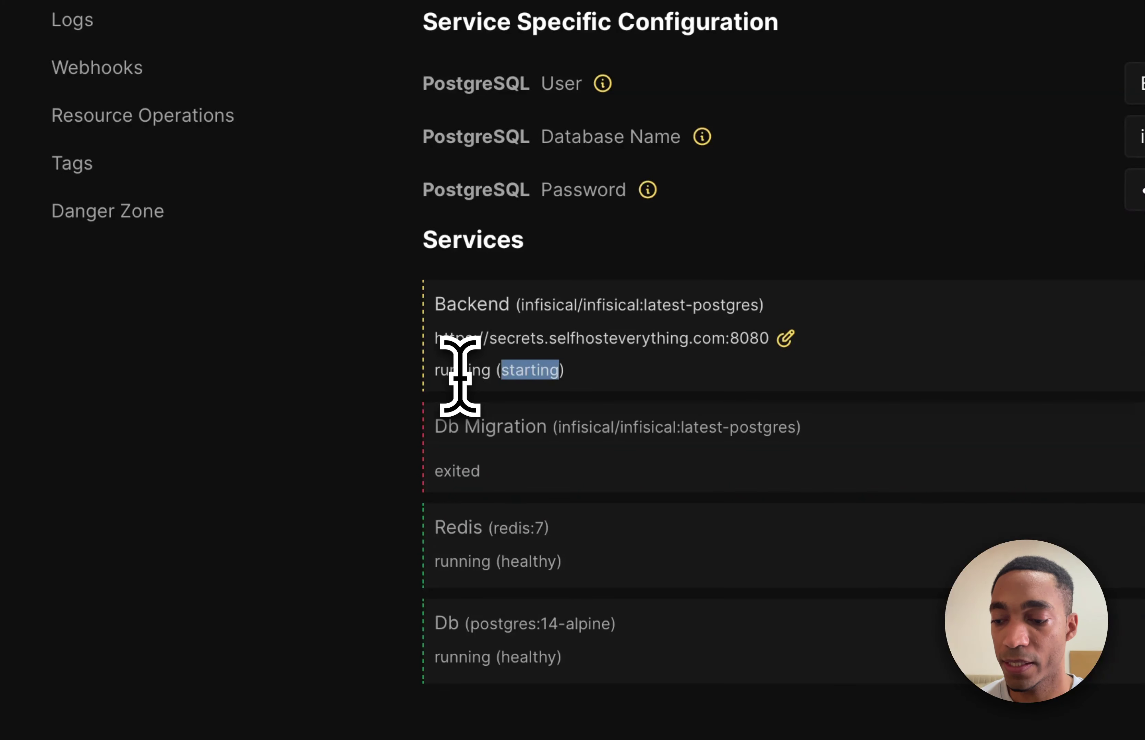
pyautogui.moveTo(434, 338); pyautogui.dragTo(725, 338)
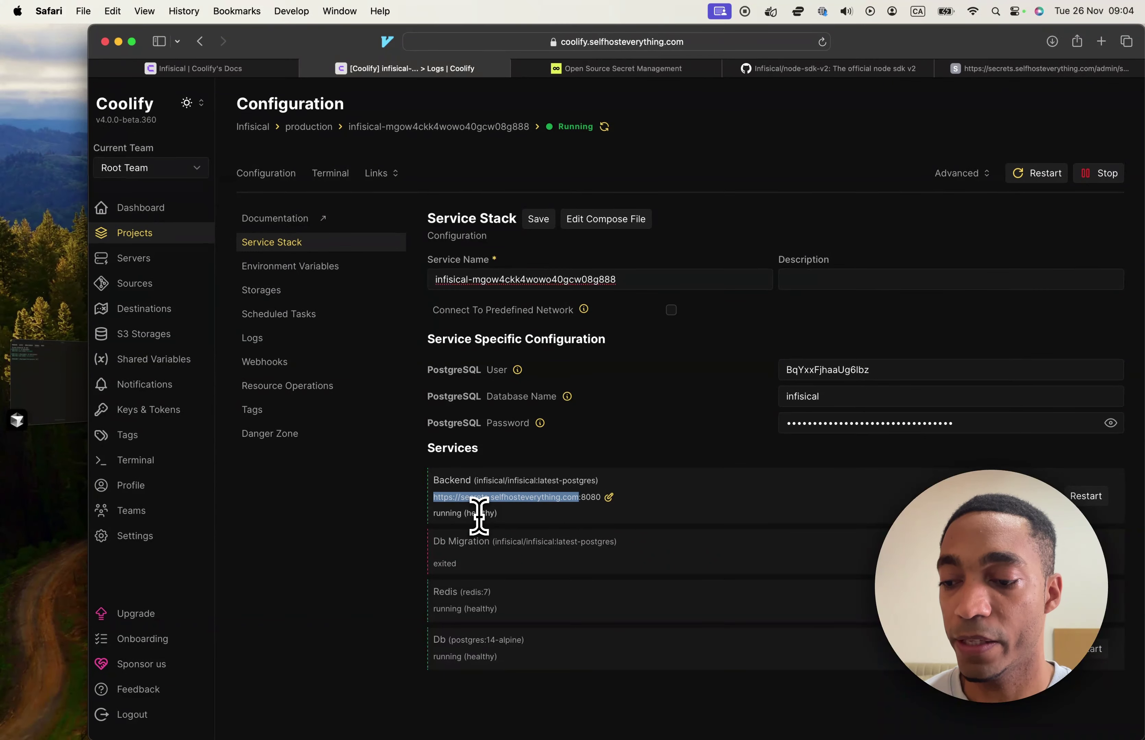
# Open the new Infisical site beside Coolify, create the super admin account, and download the Emergency Kit PDF
pyautogui.click(1032, 69)
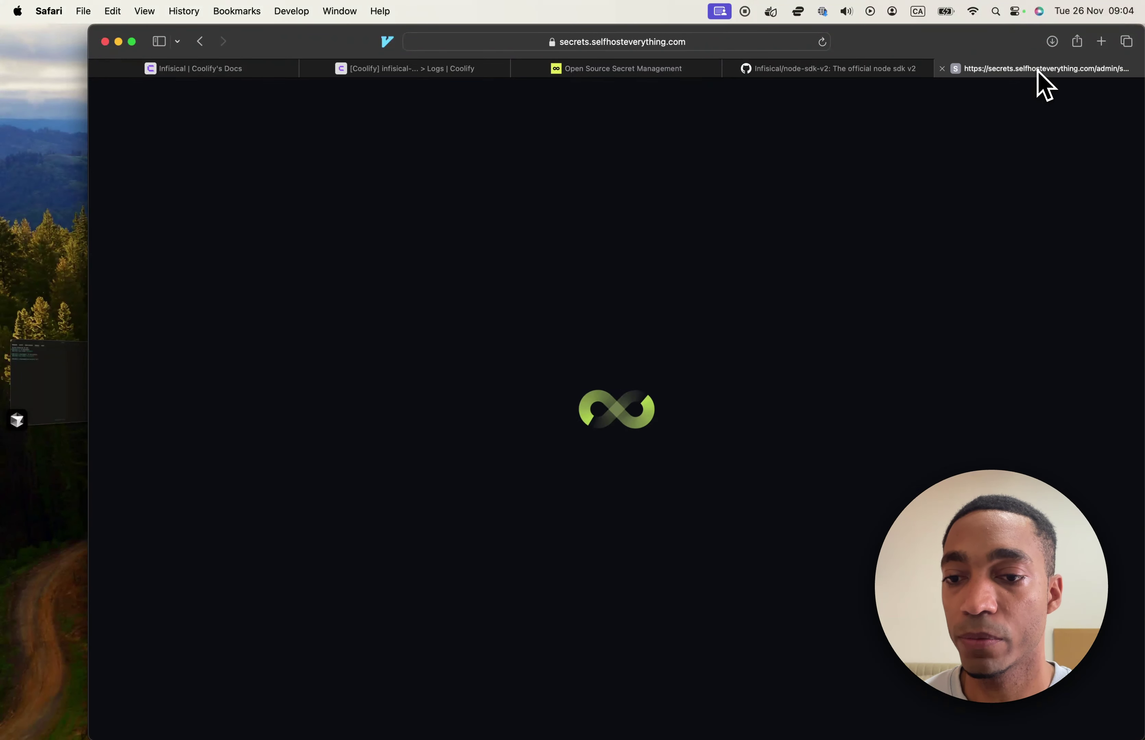
pyautogui.moveTo(1022, 71); pyautogui.dragTo(628, 64)
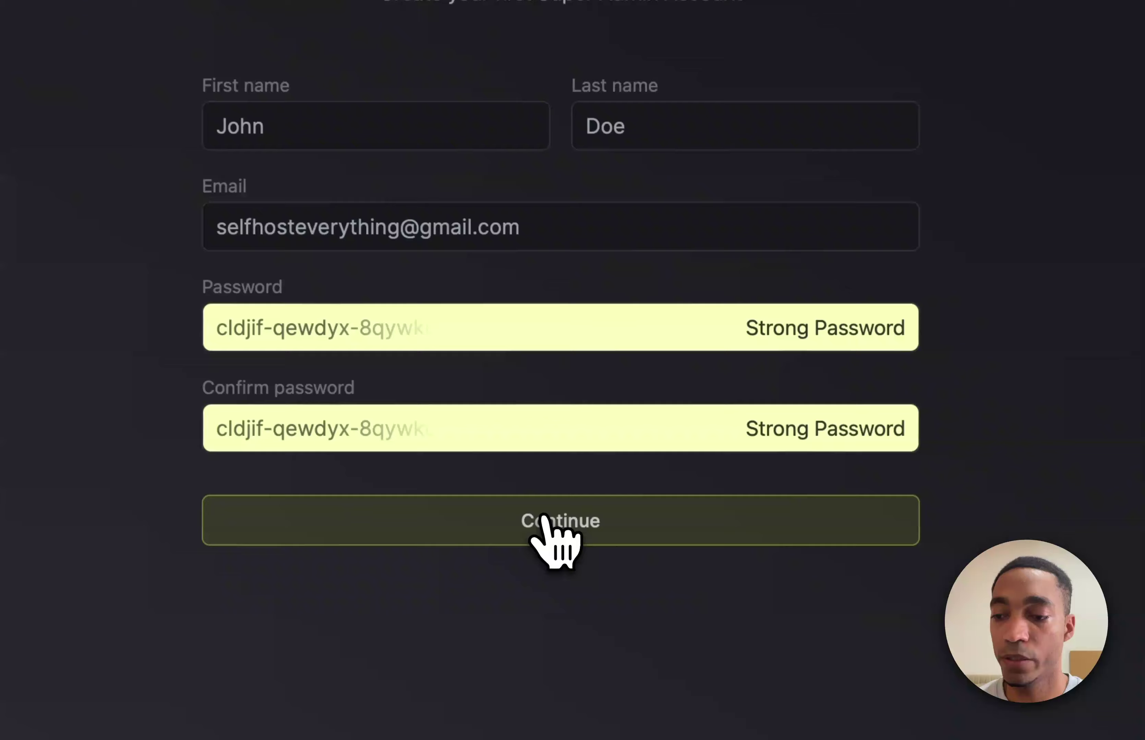
pyautogui.click(608, 595)
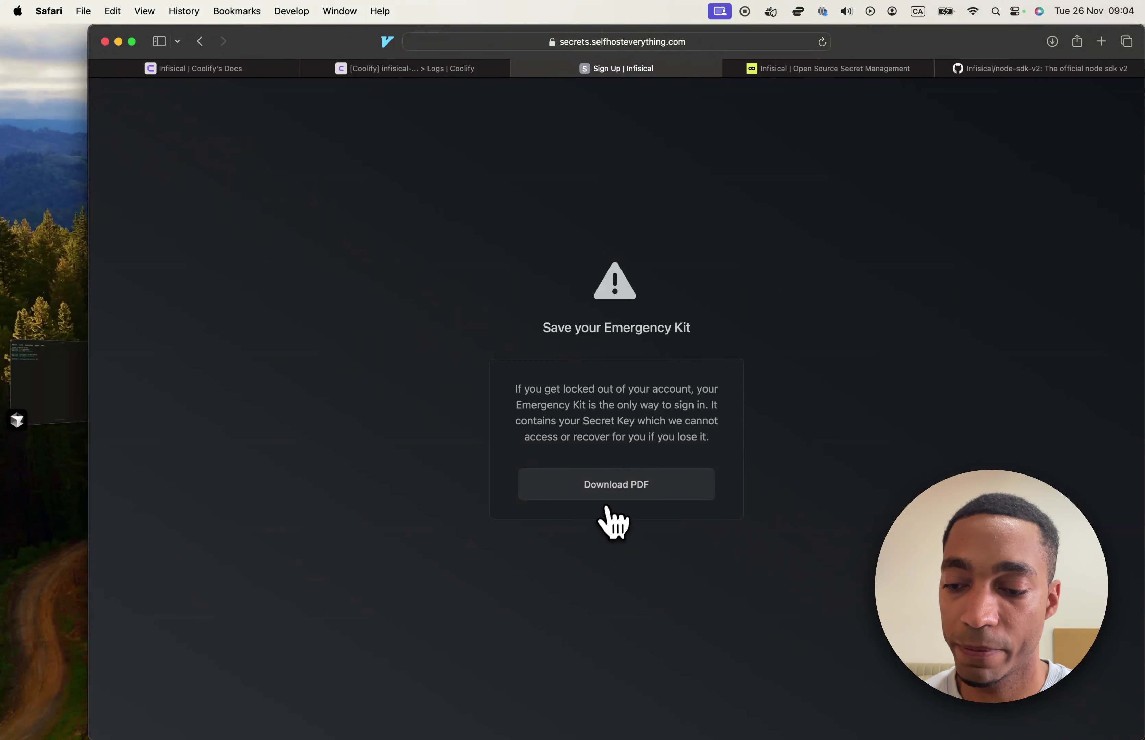
pyautogui.click(615, 491)
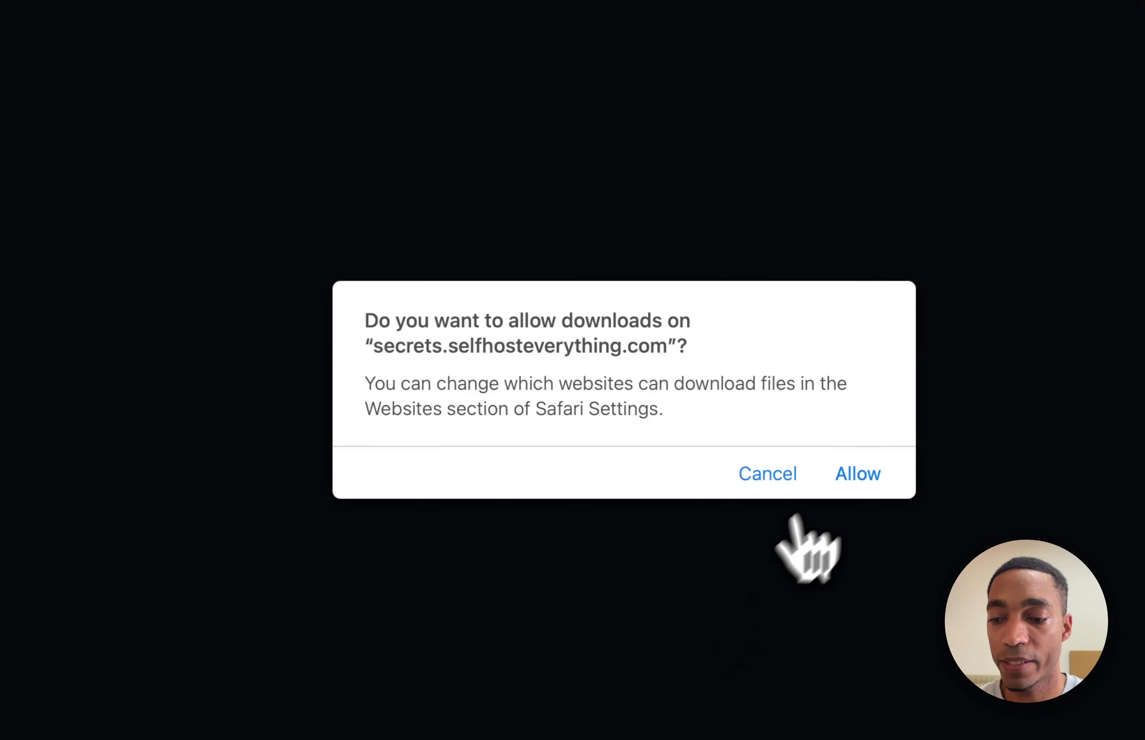
# Allow Safari downloads, then leave the Server Admin Console for the Admin Org overview
pyautogui.click(856, 475)
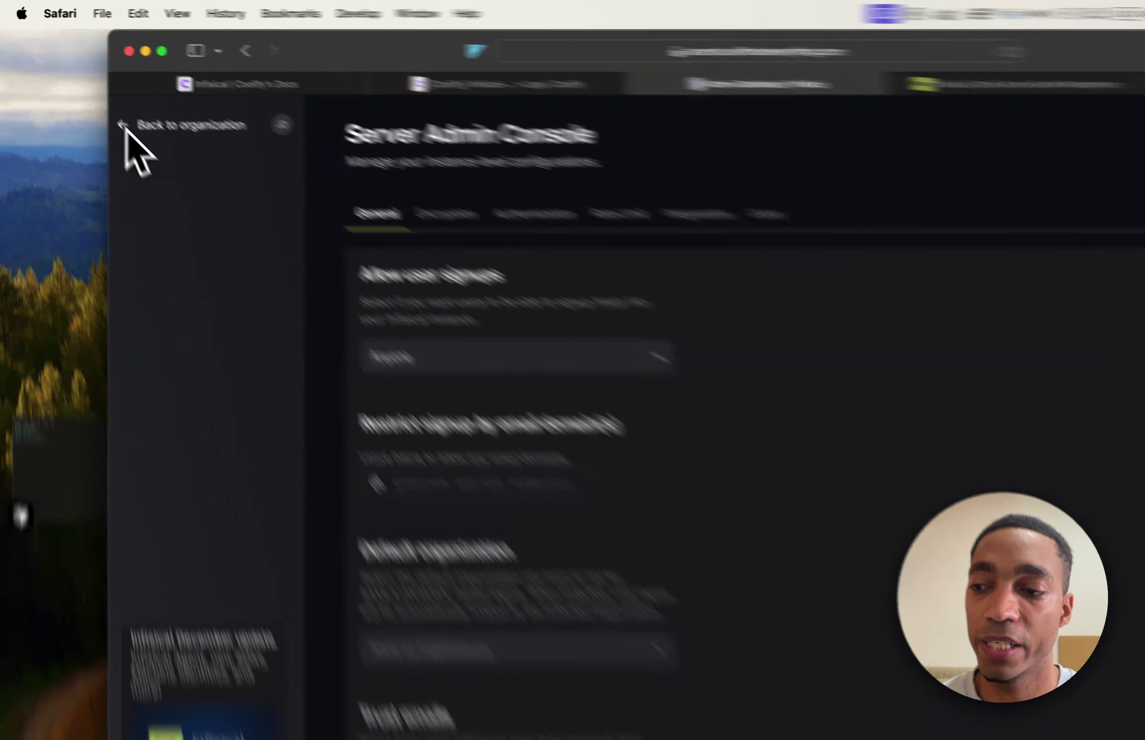
pyautogui.click(103, 108)
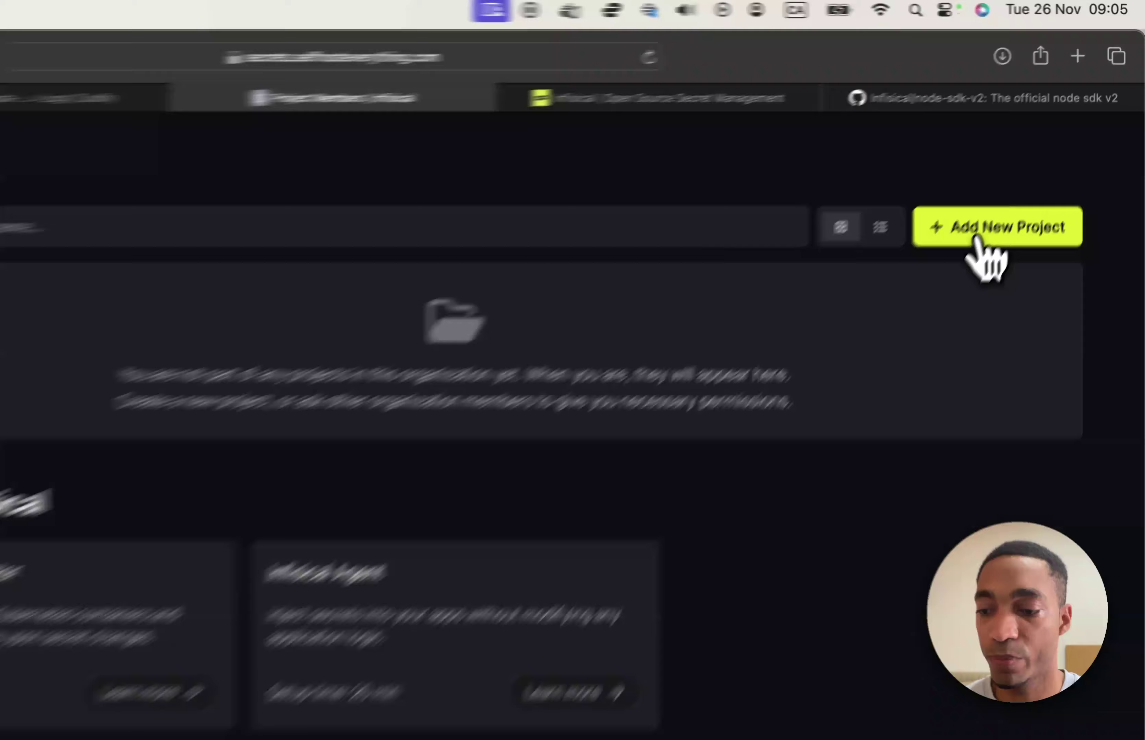
# Create a project named 'Demo project', replacing the drafted name 'My first project'
pyautogui.click(1043, 153)
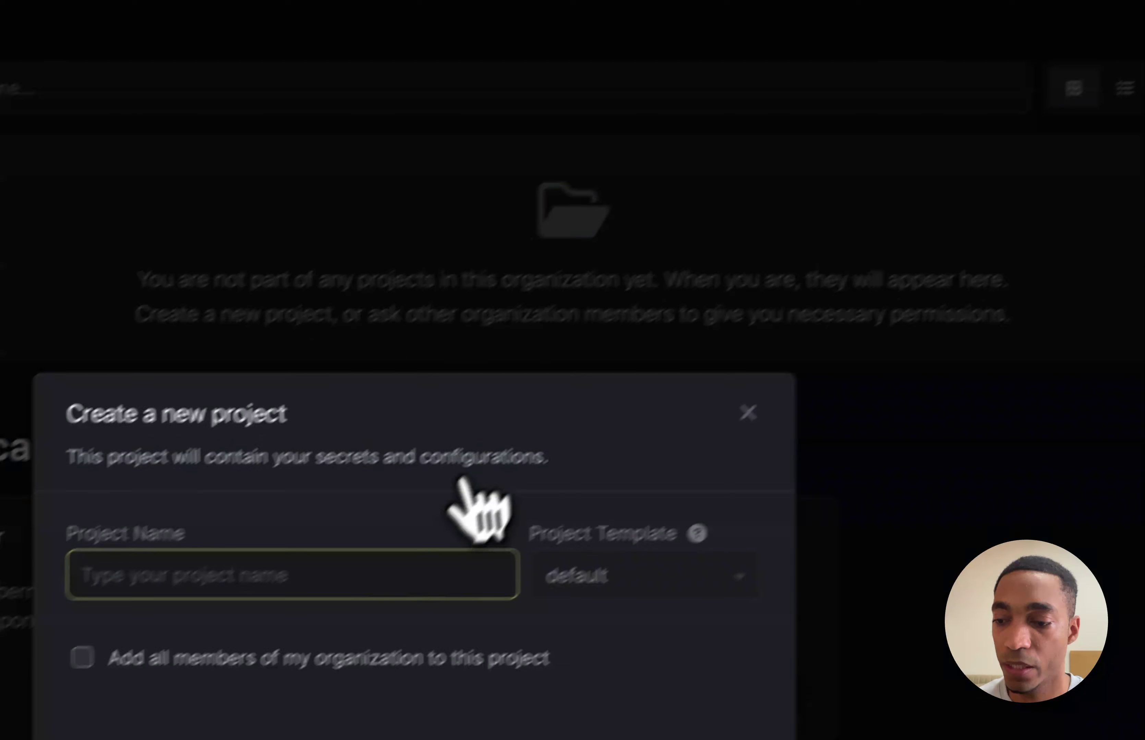
pyautogui.write('My first project')
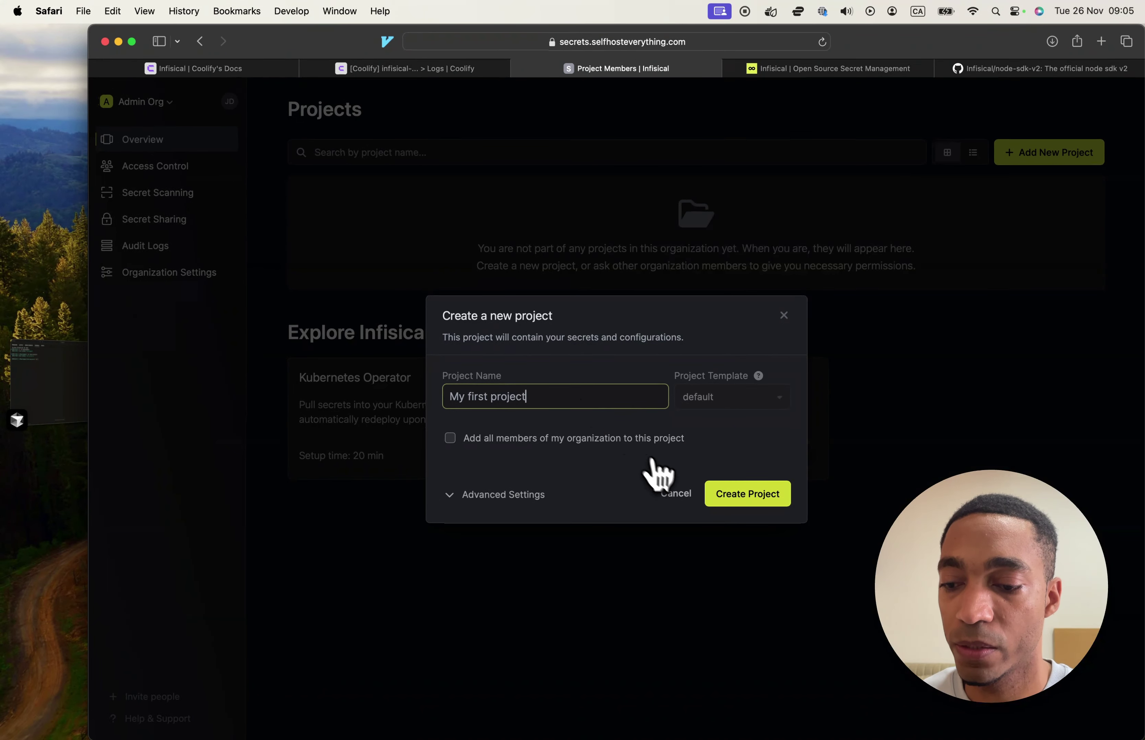
pyautogui.press('super+a')
pyautogui.write('De')
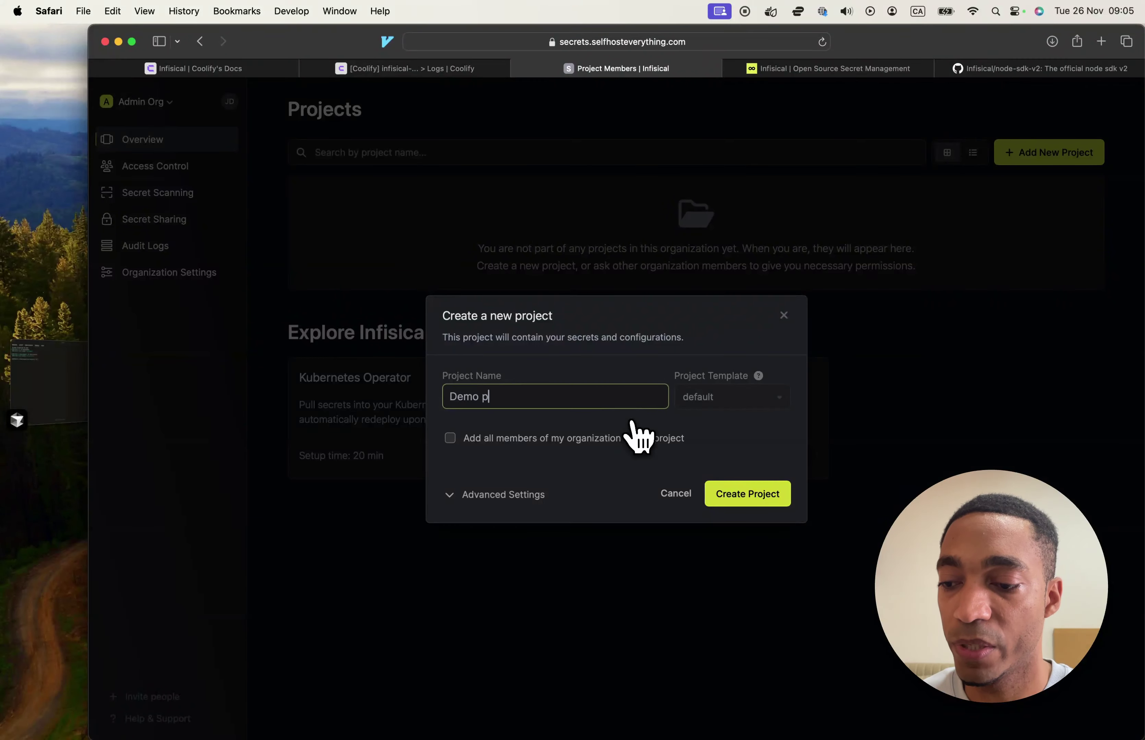
pyautogui.write('mo project')
pyautogui.click(744, 498)
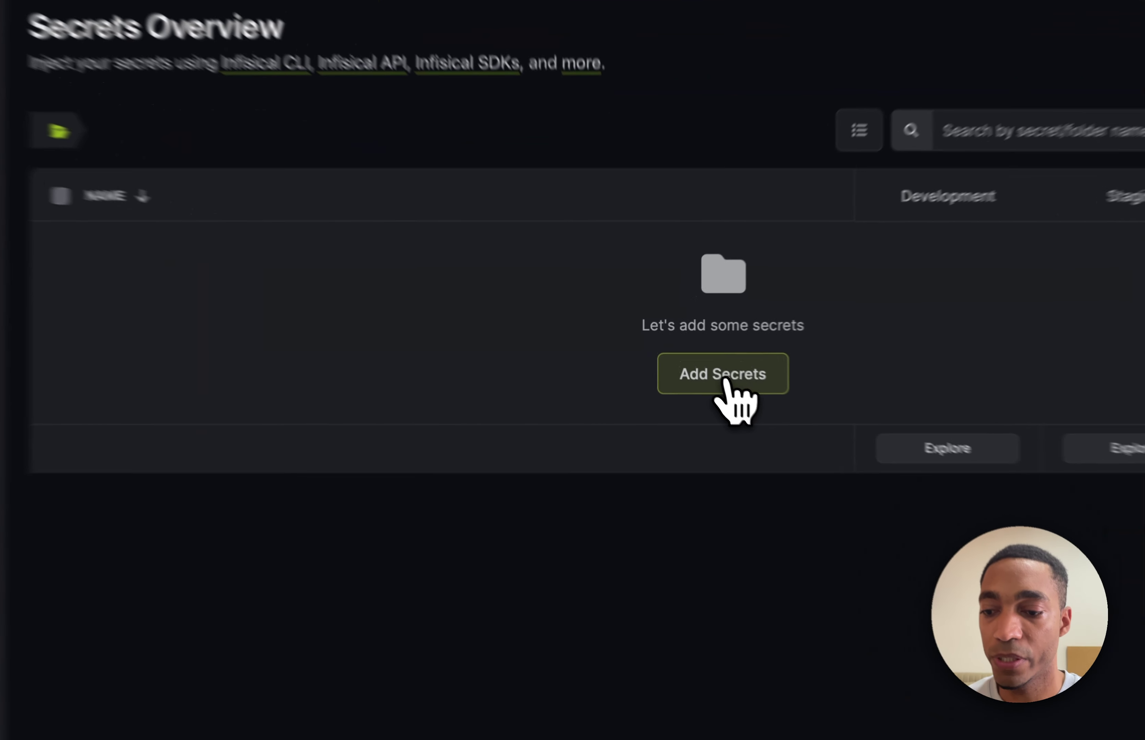
# Add a POSTGRES_TOKEN secret with its value, stored only for the Production environment
pyautogui.click(728, 378)
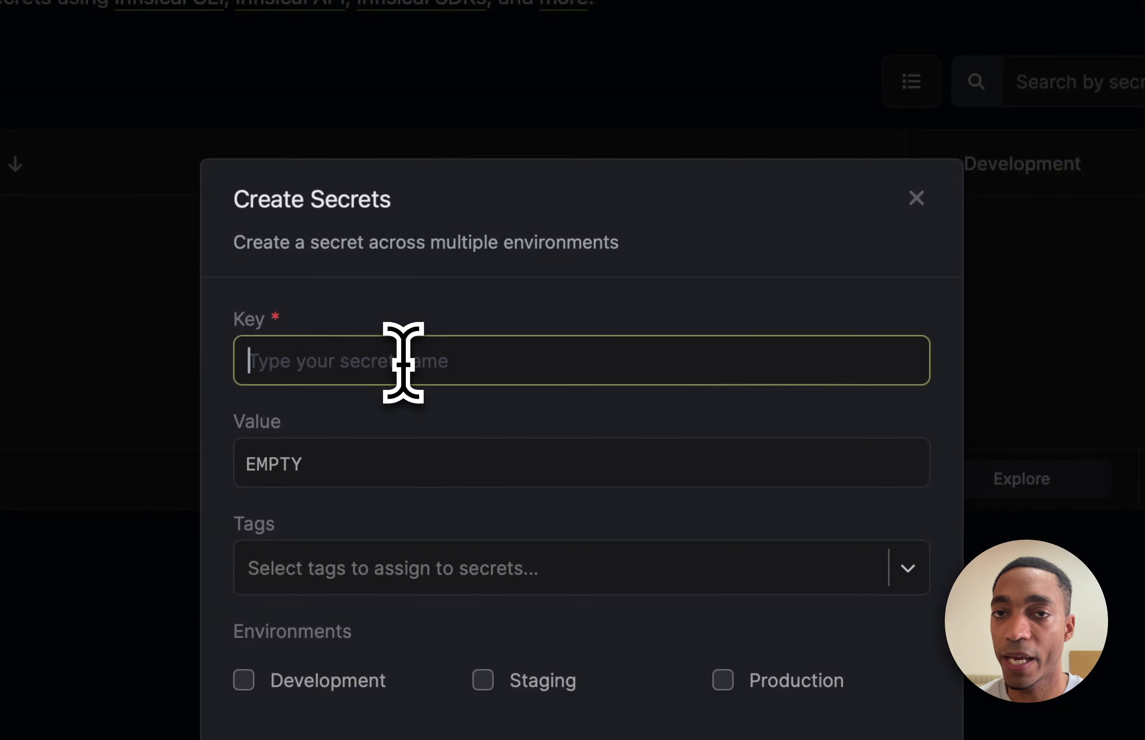
pyautogui.write('POSTGRES_TOKEN')
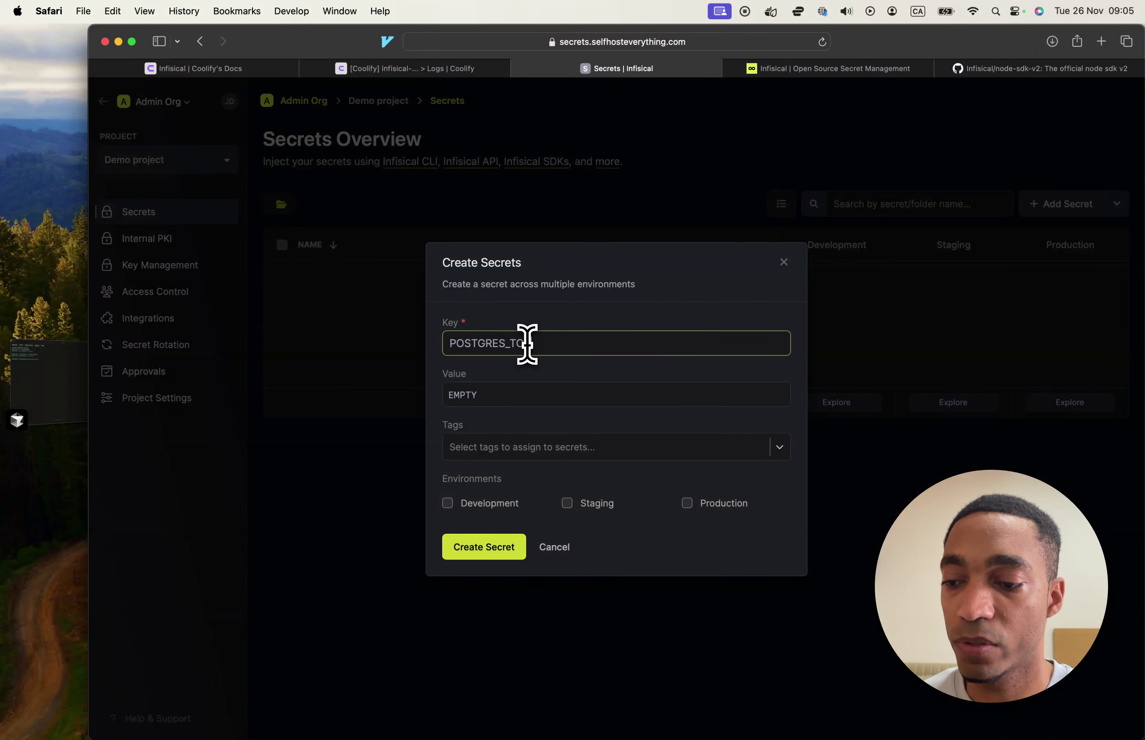
pyautogui.click(533, 391)
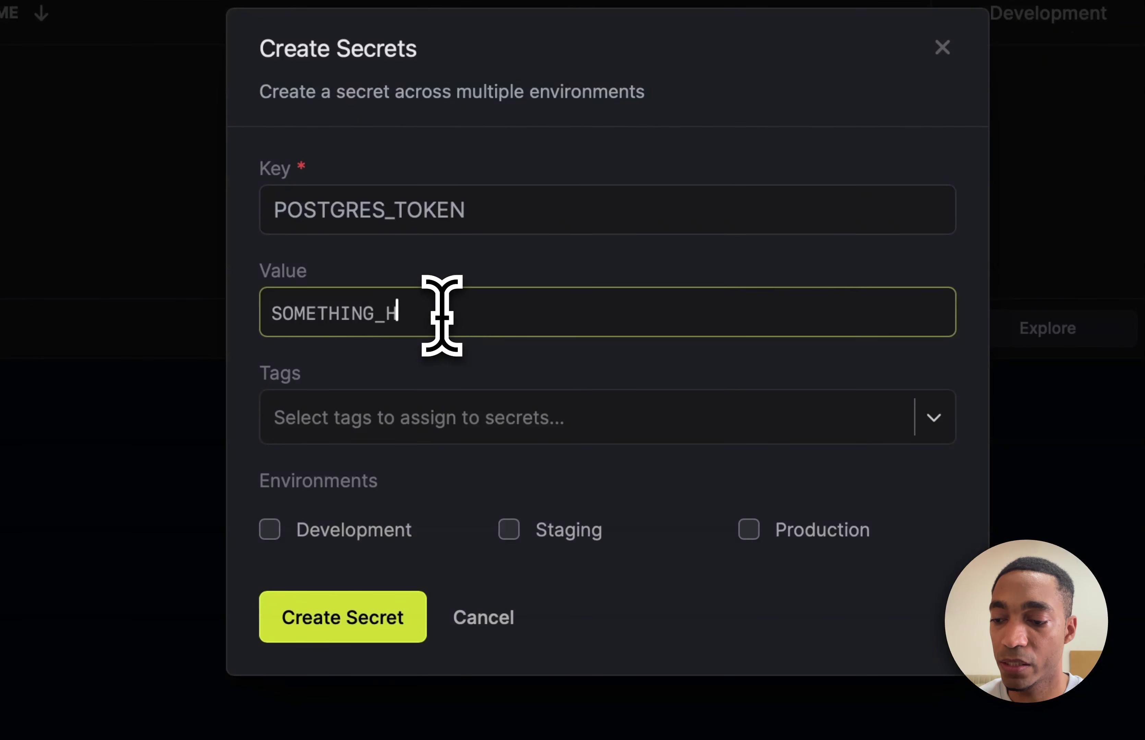
pyautogui.click(520, 417)
pyautogui.click(748, 530)
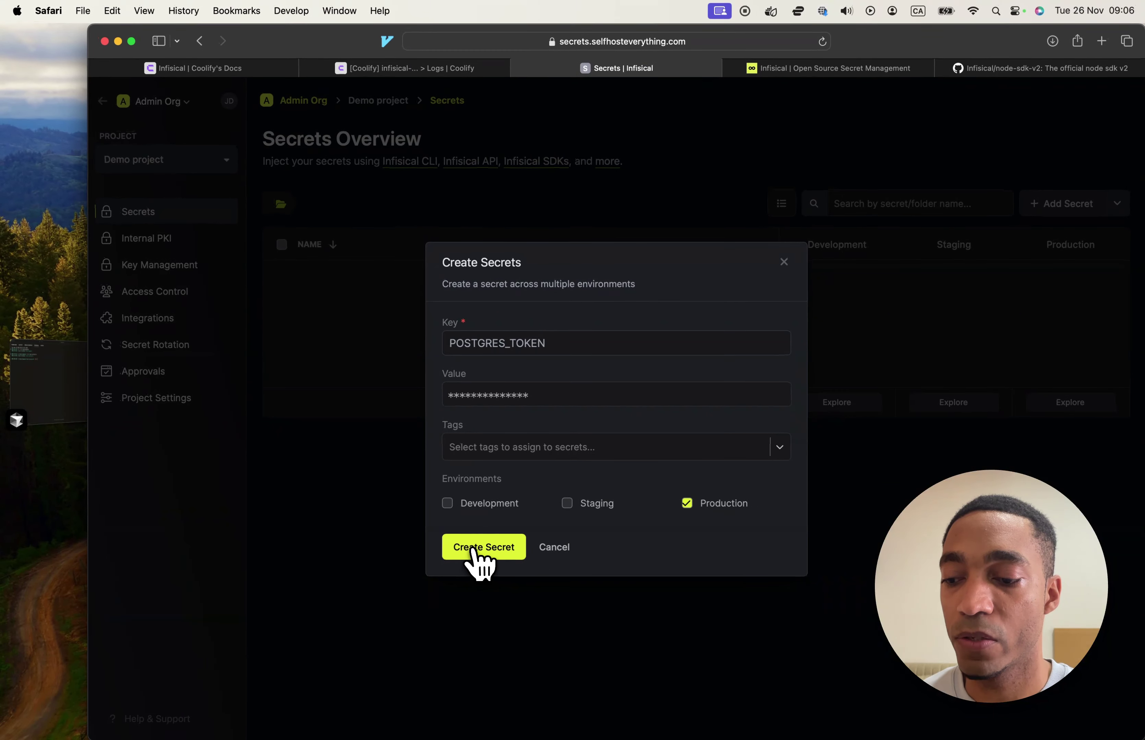
pyautogui.click(493, 556)
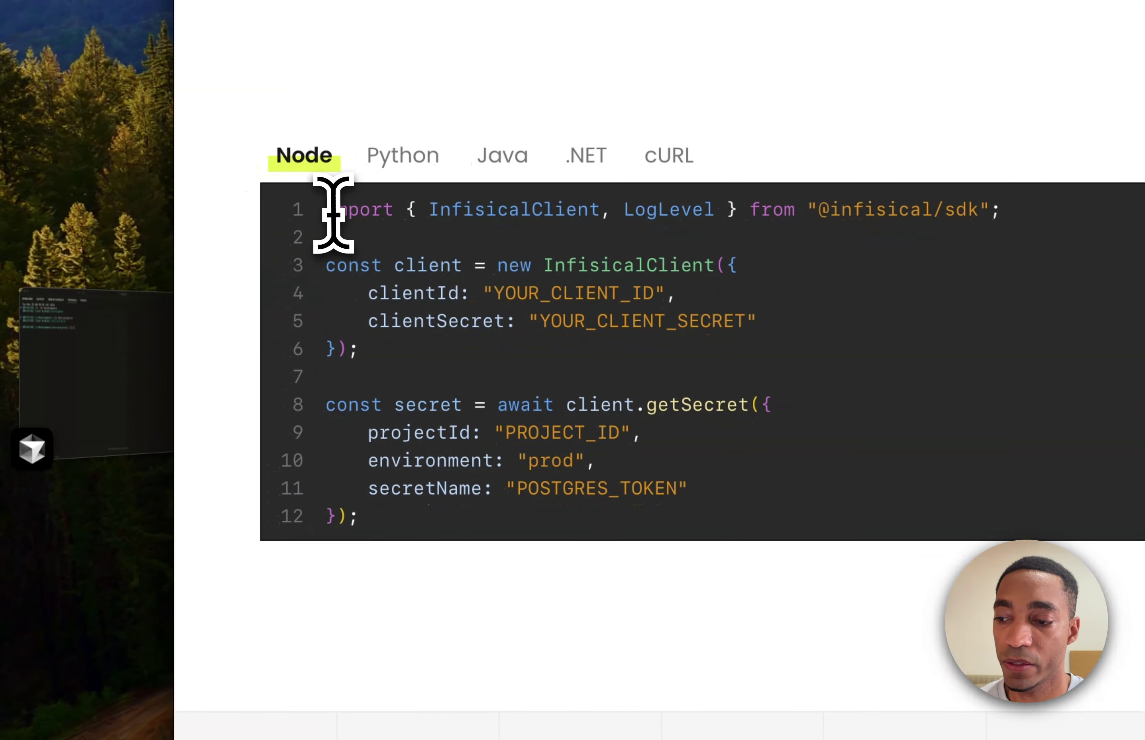
# Highlight the Node sample's clientId, clientSecret and getSecret call that fetches POSTGRES_TOKEN
pyautogui.moveTo(331, 211); pyautogui.dragTo(654, 435)
pyautogui.click(638, 332)
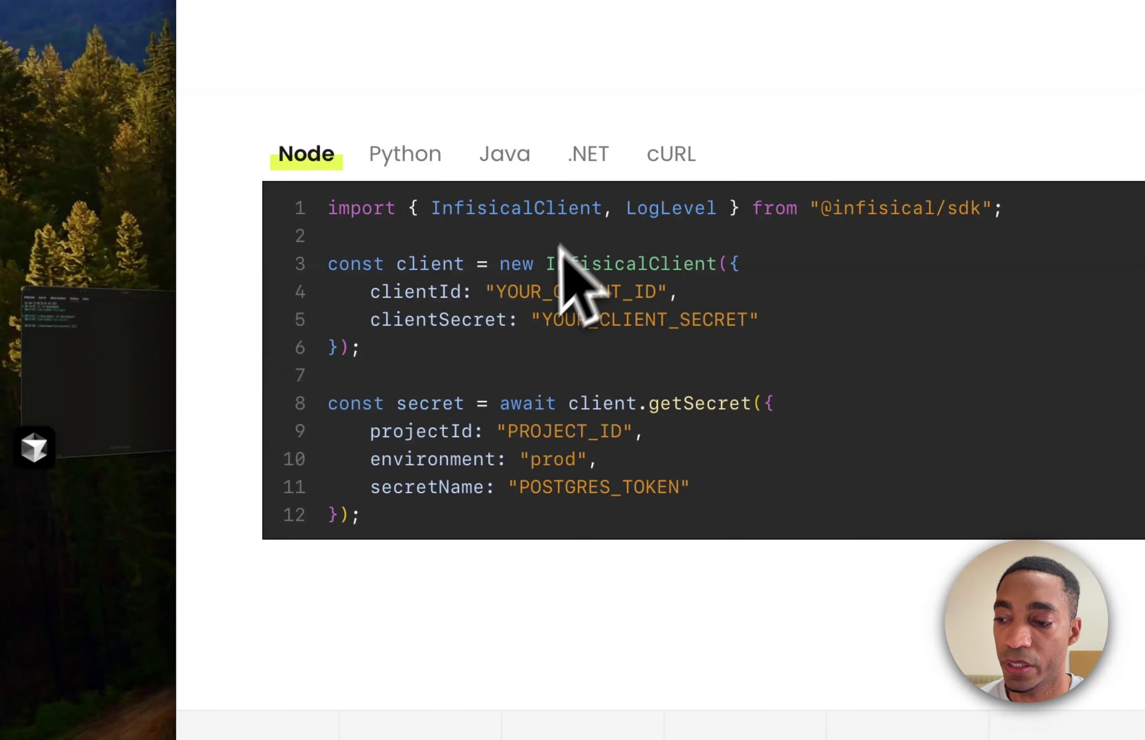
pyautogui.moveTo(369, 292); pyautogui.dragTo(804, 324)
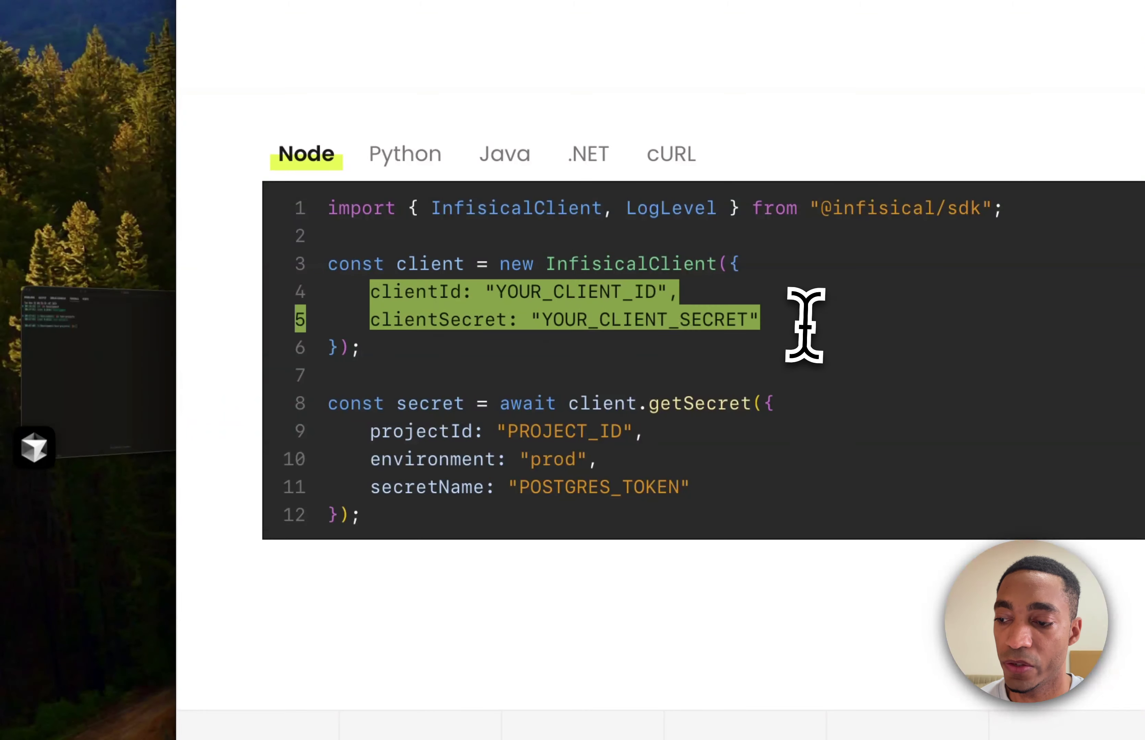
pyautogui.doubleClick(411, 269)
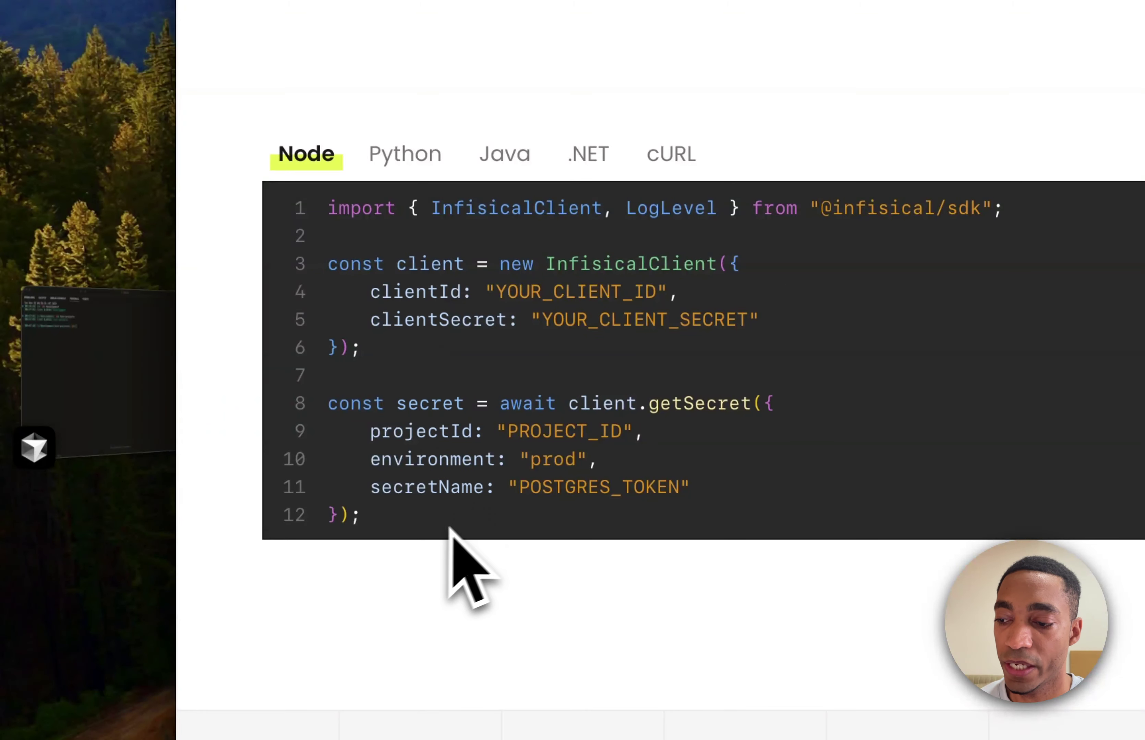
pyautogui.moveTo(444, 521); pyautogui.dragTo(306, 388)
pyautogui.click(450, 421)
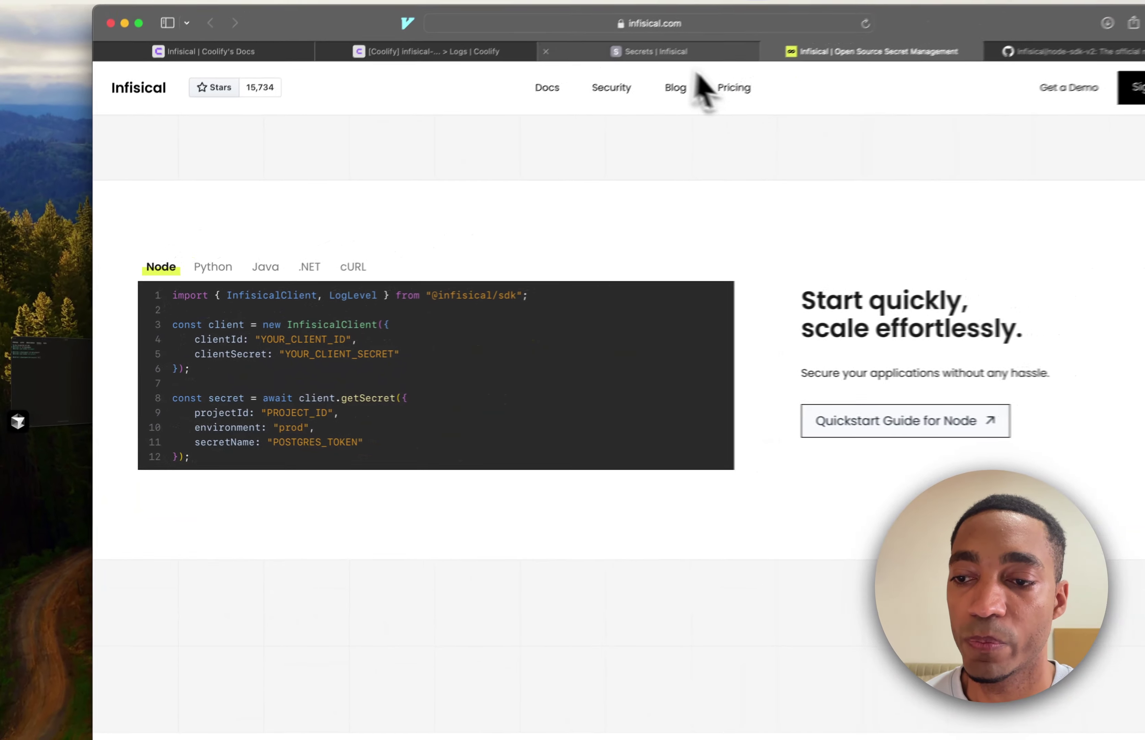
# Go to Demo project's Access Control, Machine Identities section, and begin adding an identity
pyautogui.click(654, 67)
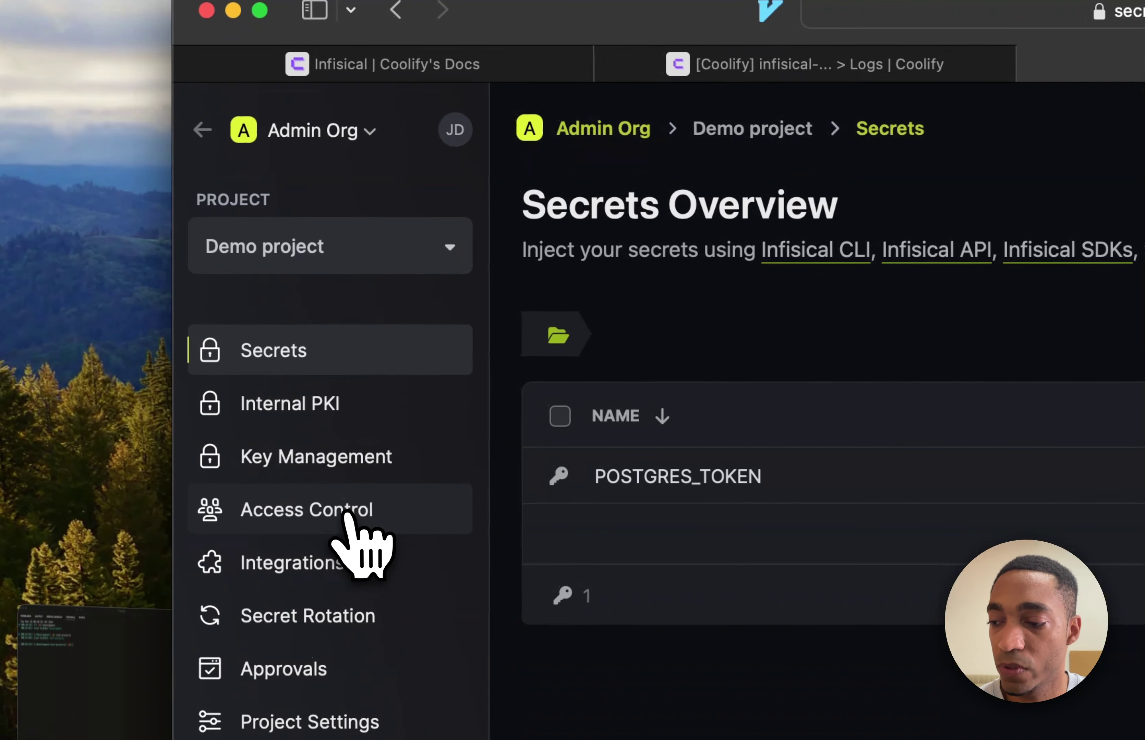
pyautogui.click(345, 513)
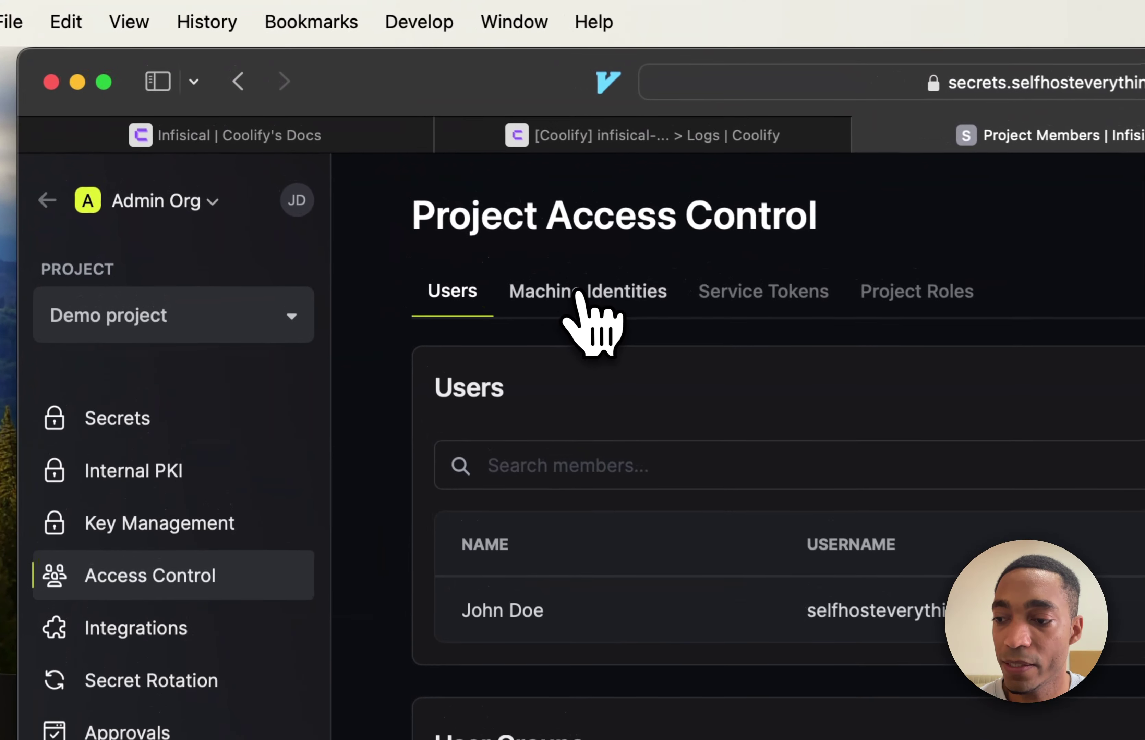
pyautogui.click(368, 150)
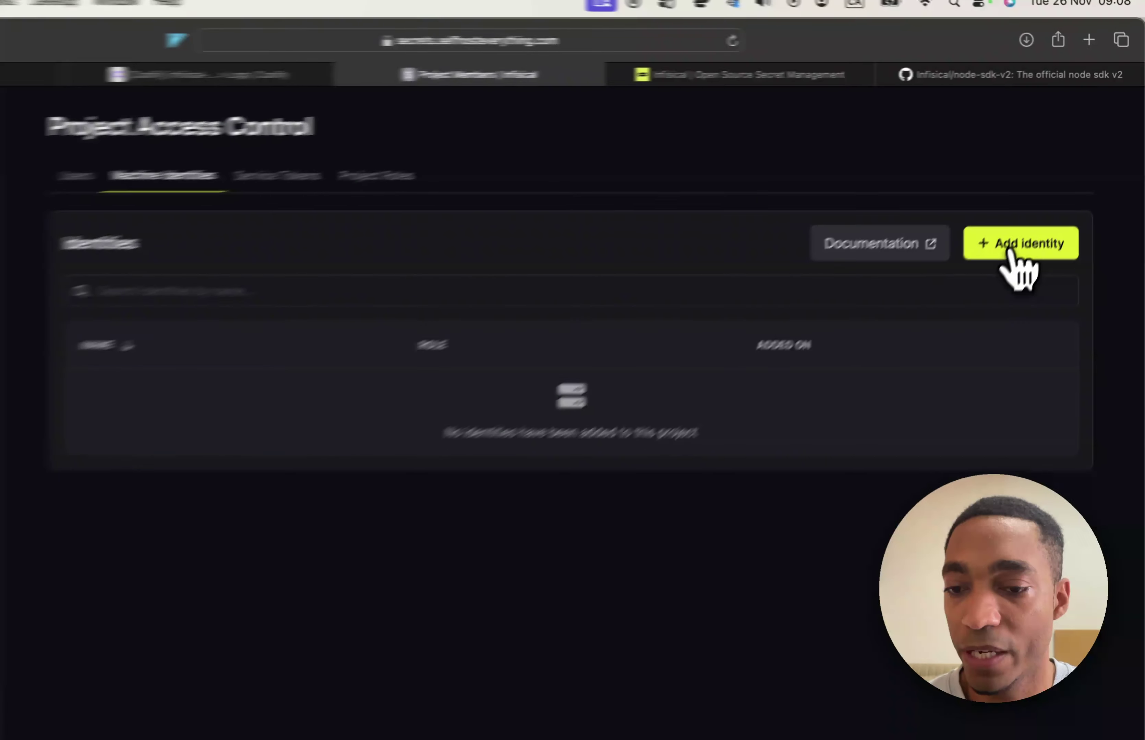
pyautogui.click(938, 362)
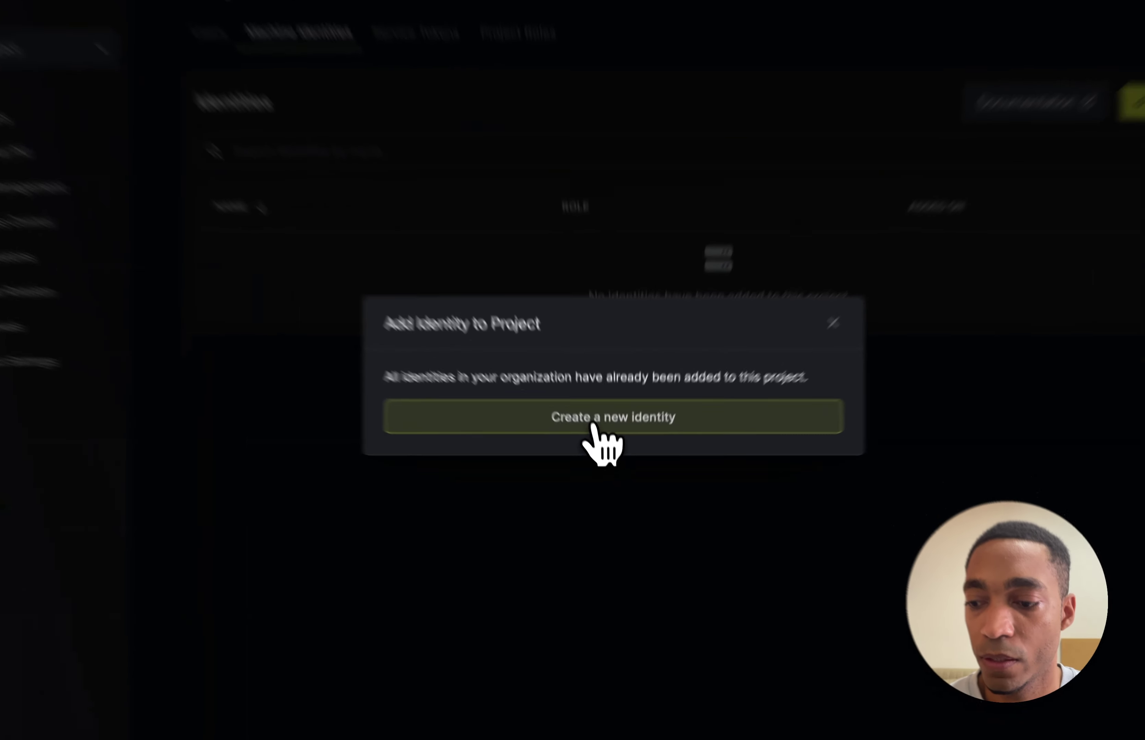
# Create the 'Nodejs script' machine identity with Admin role, then begin a client secret described 'First sec'
pyautogui.click(615, 446)
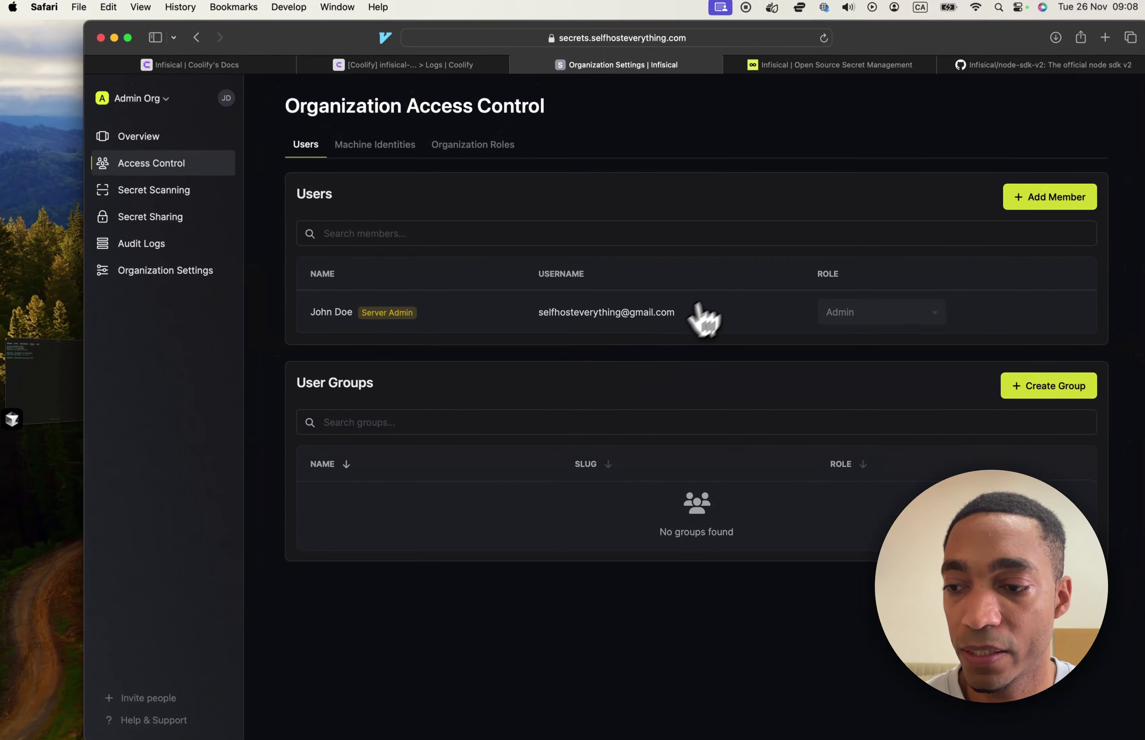
pyautogui.click(356, 117)
pyautogui.click(1044, 202)
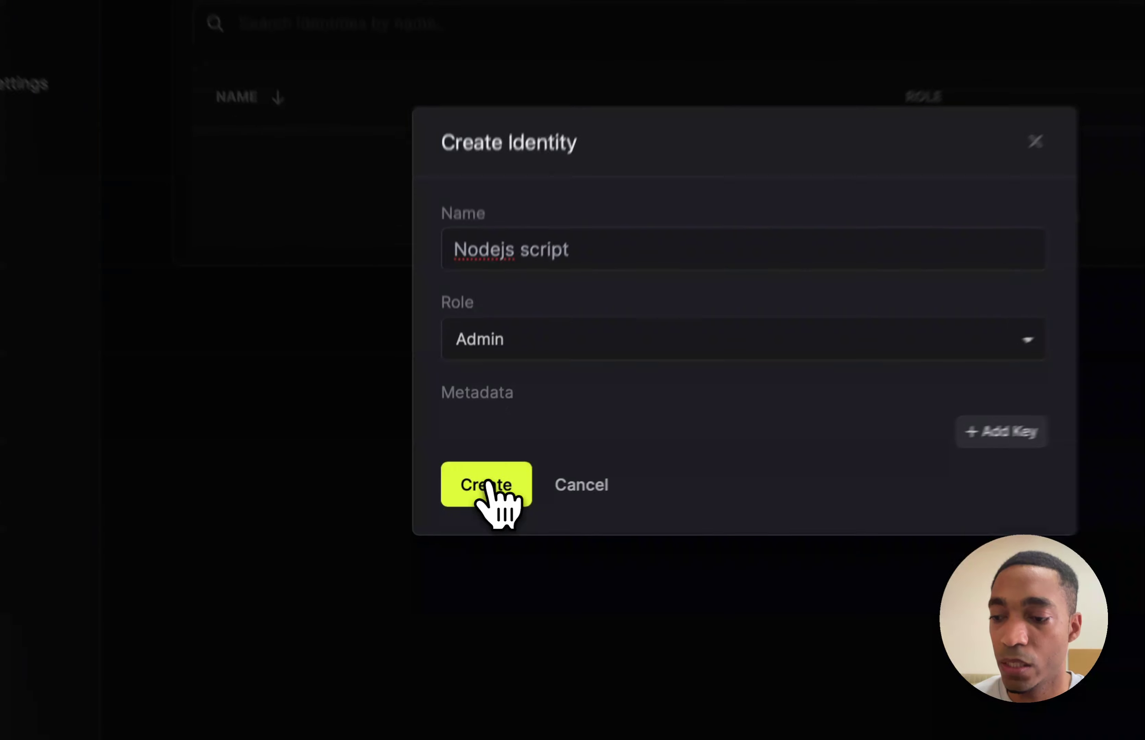
pyautogui.click(474, 503)
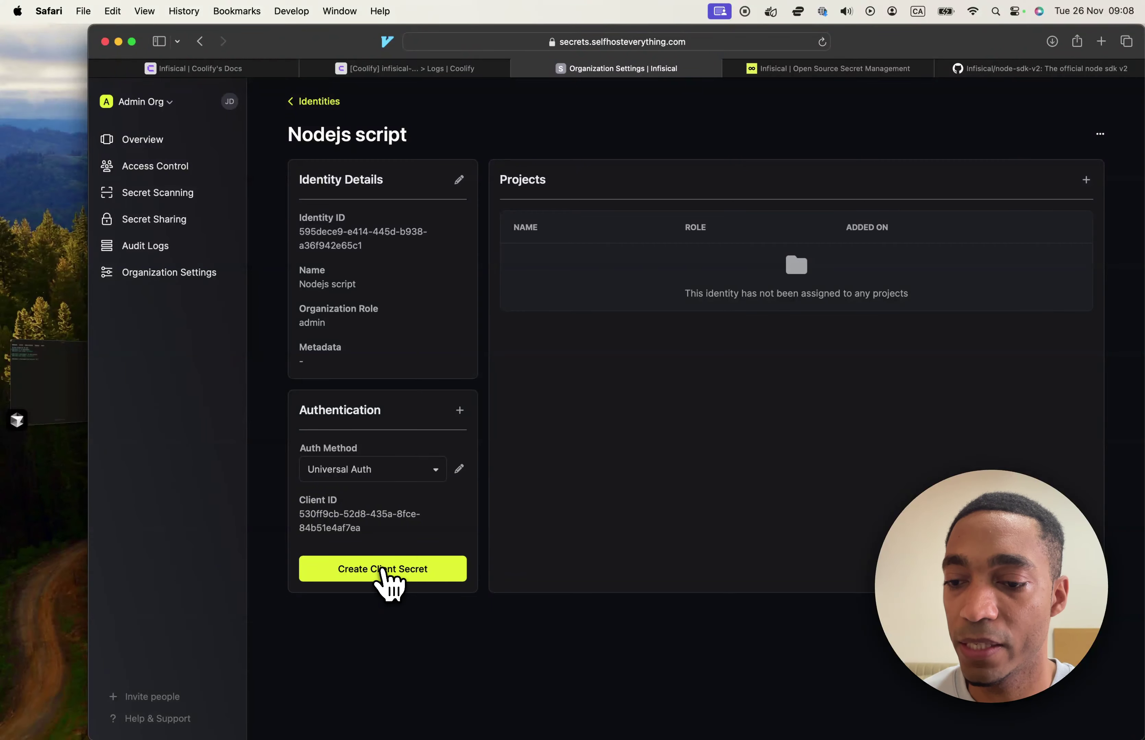
pyautogui.click(385, 578)
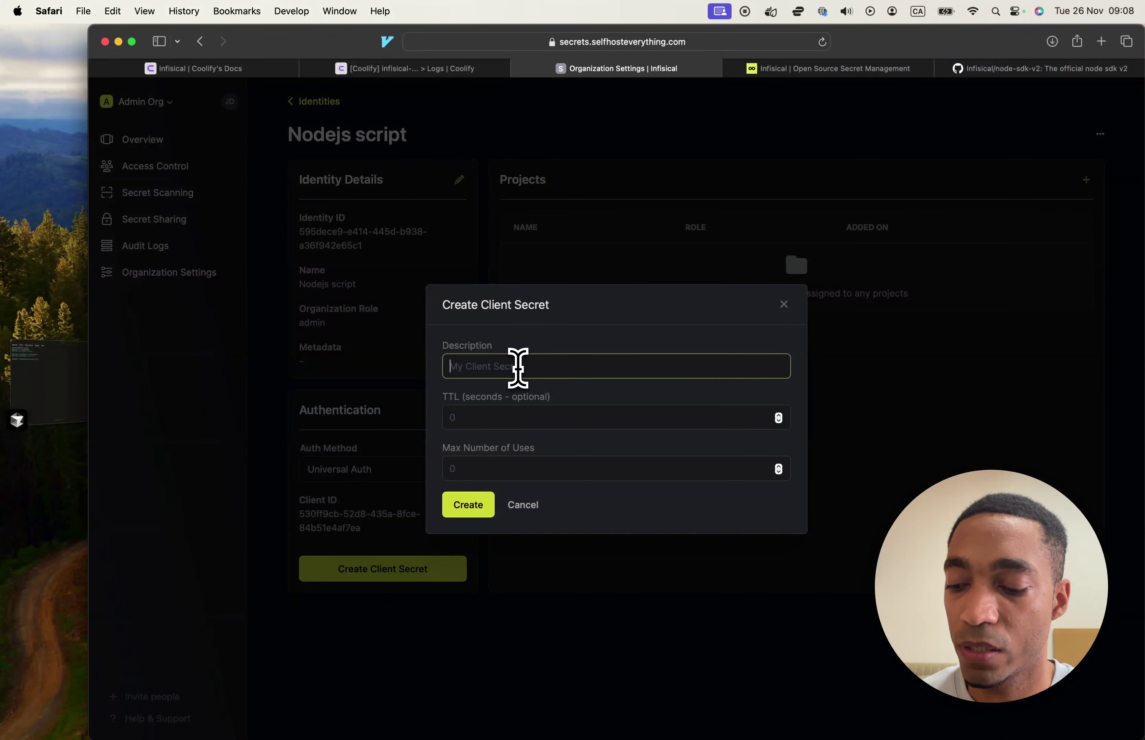
pyautogui.write('First sec')
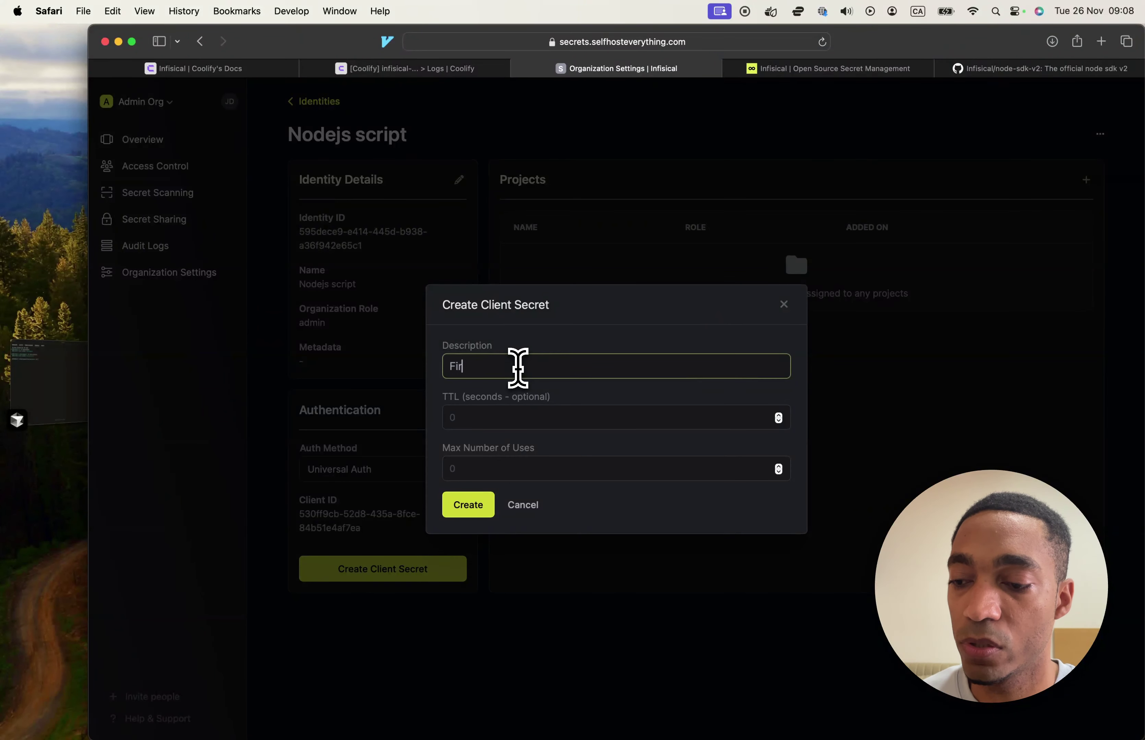
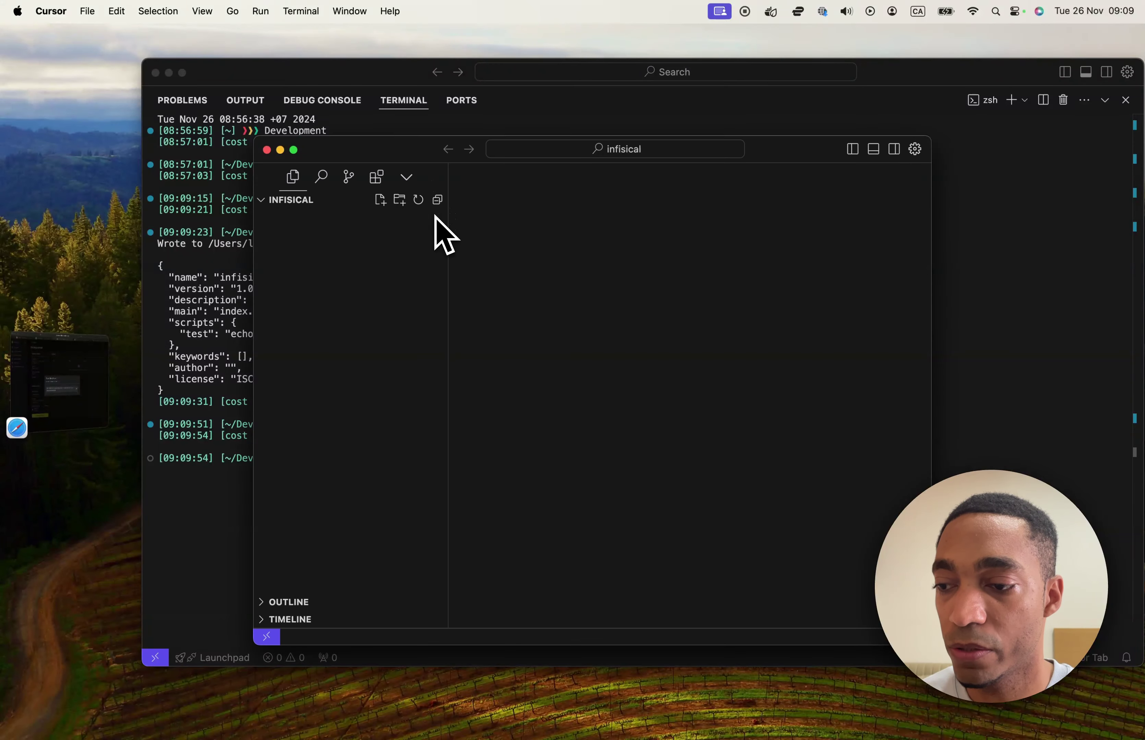
# Set package.json's main entry to index.mjs, save it, and start a new .env file
pyautogui.moveTo(258, 135); pyautogui.dragTo(209, 101)
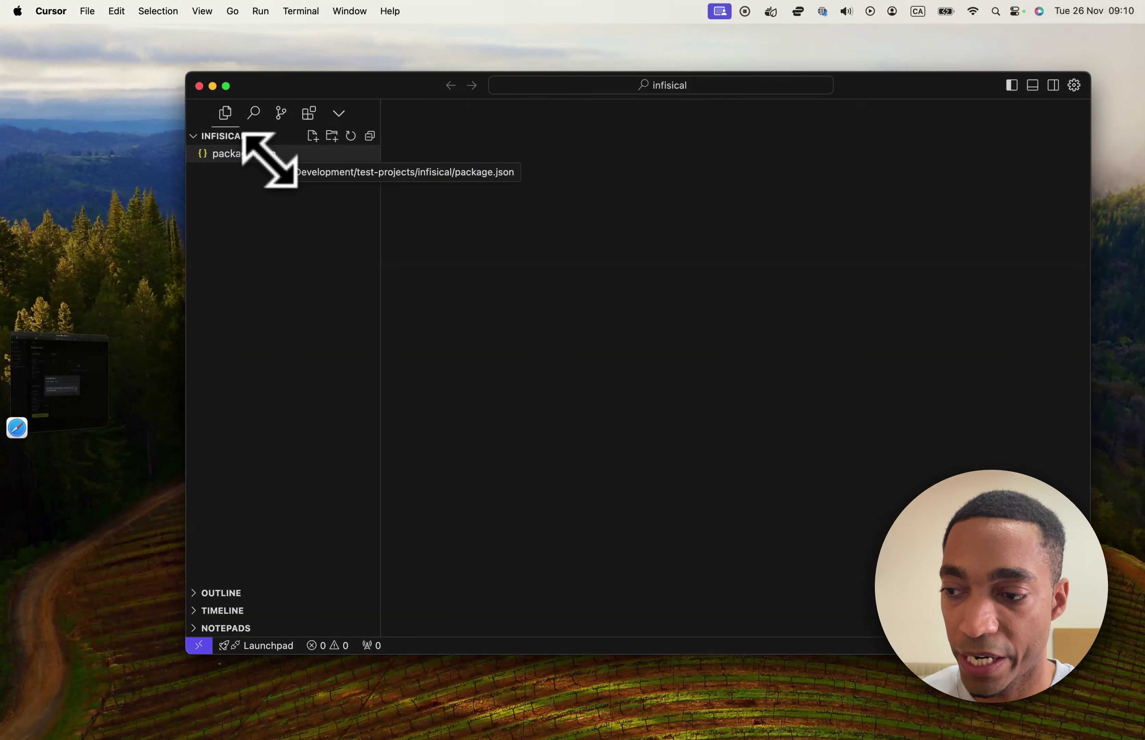
pyautogui.click(300, 159)
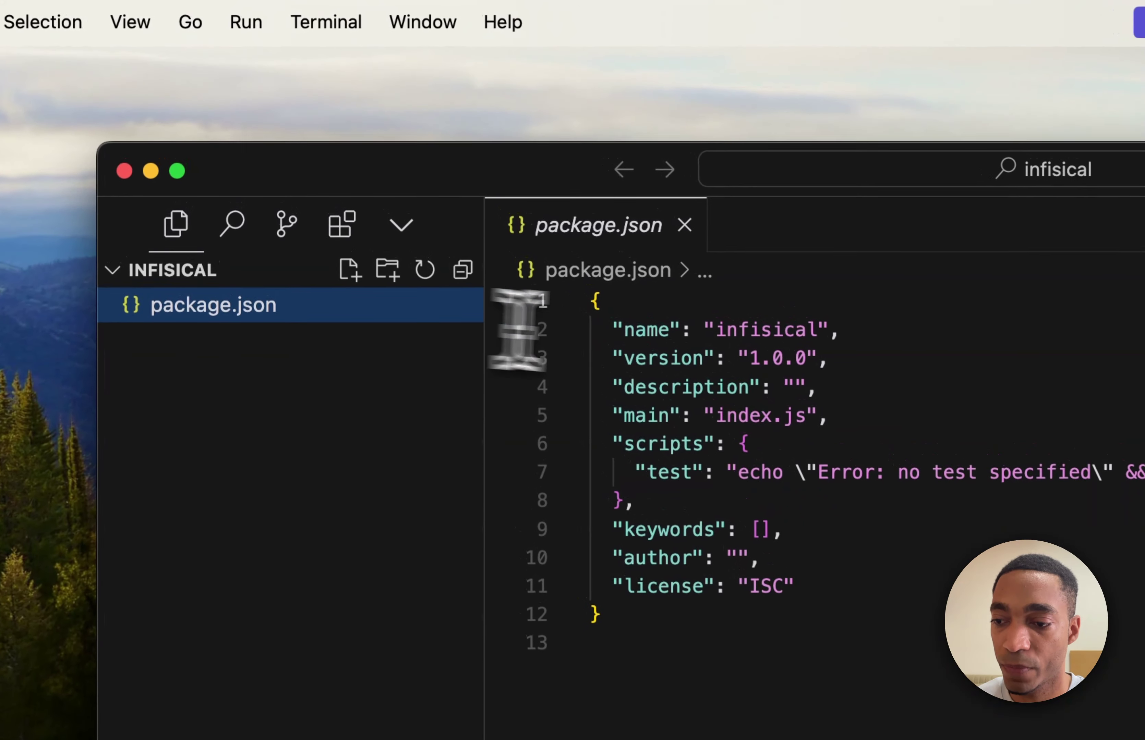
pyautogui.click(789, 425)
pyautogui.write('m')
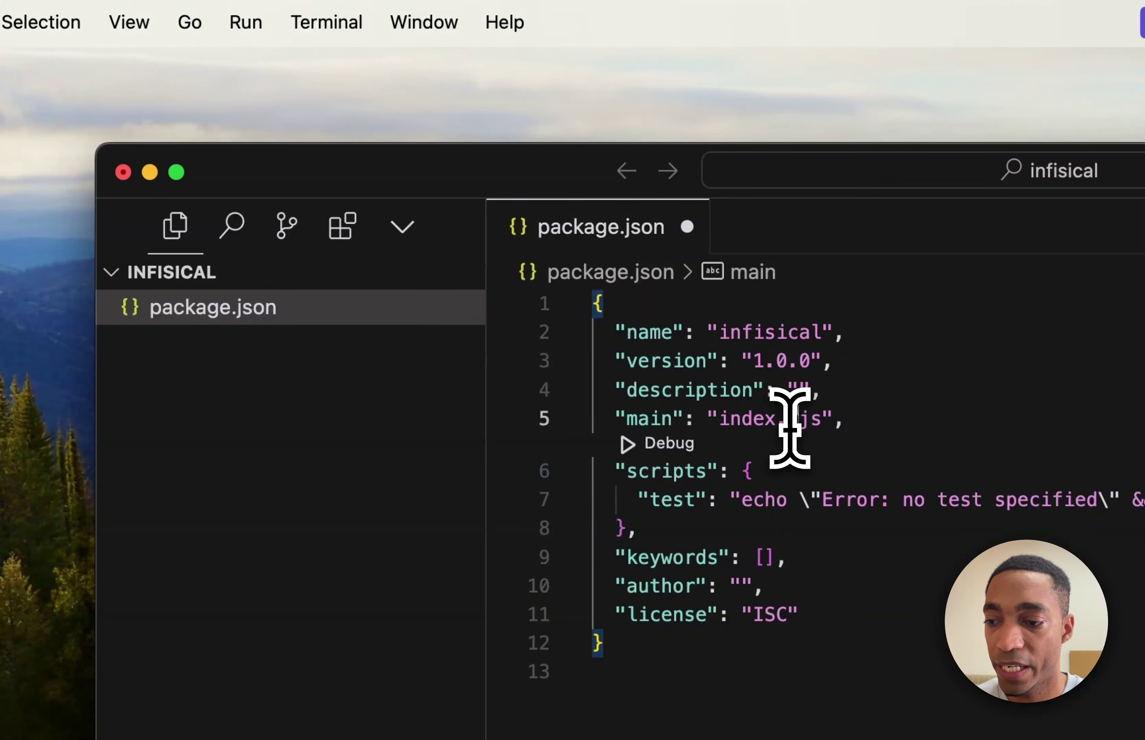
pyautogui.press('super+s')
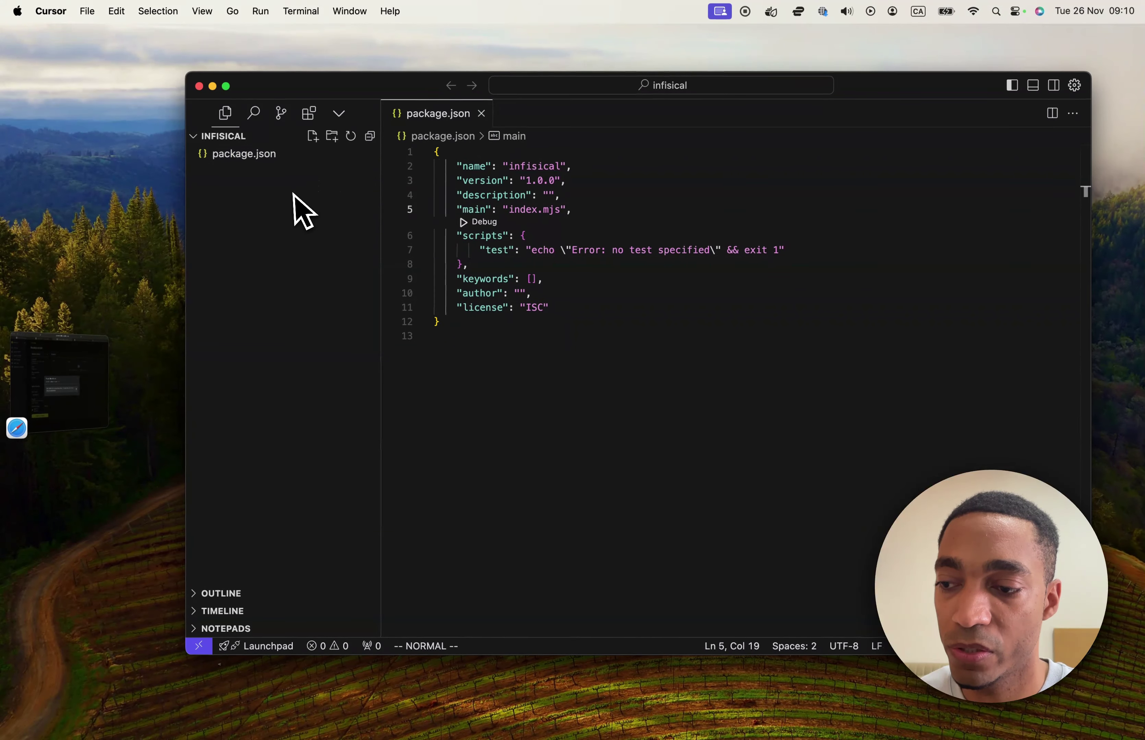
pyautogui.click(312, 136)
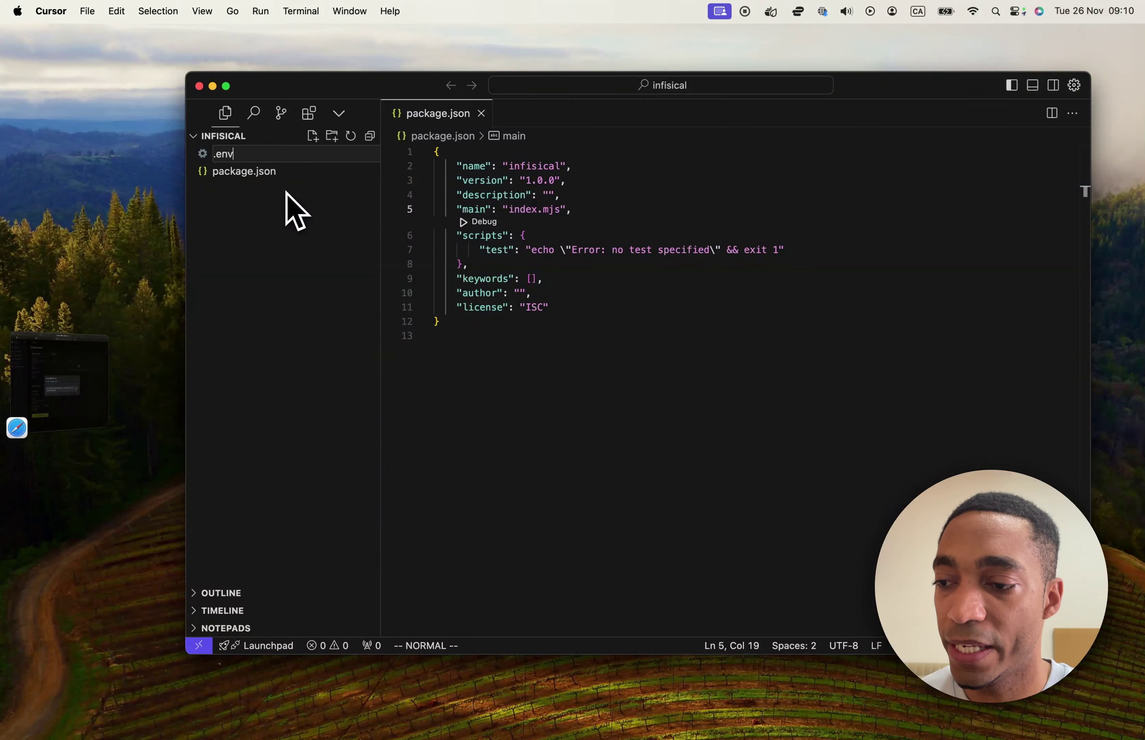
# Create .env with an INFISICAL_CLIENT_SECRET line holding the pasted client secret
pyautogui.press('Return')
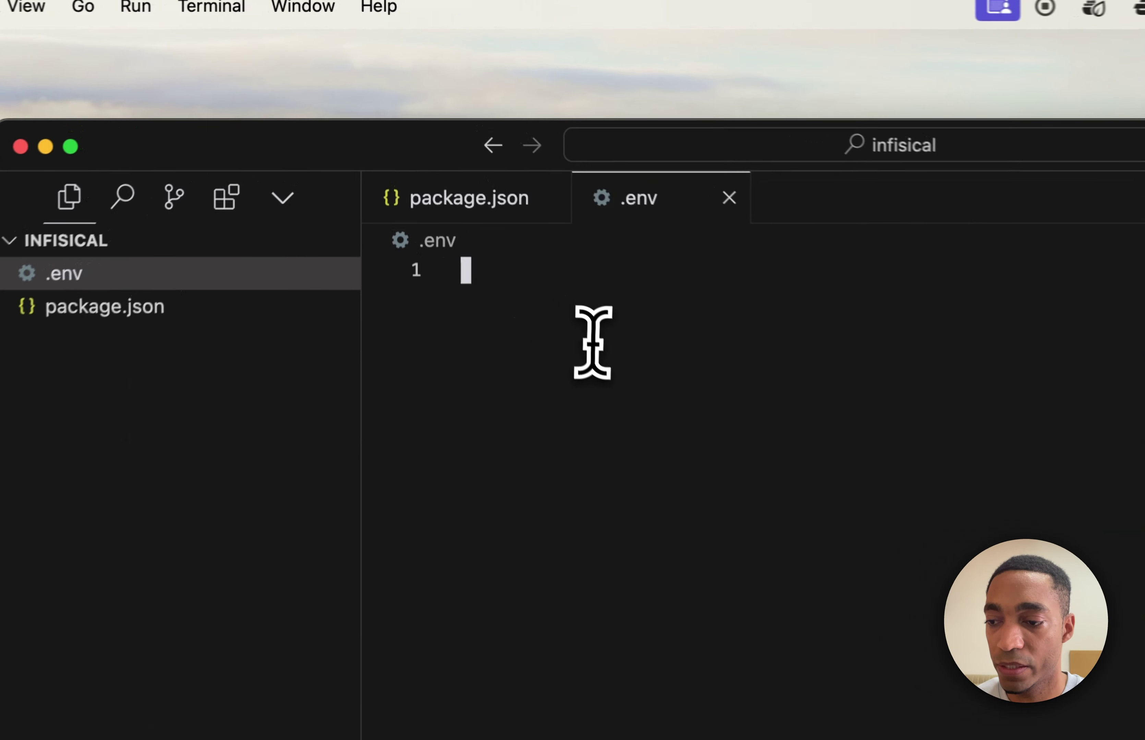
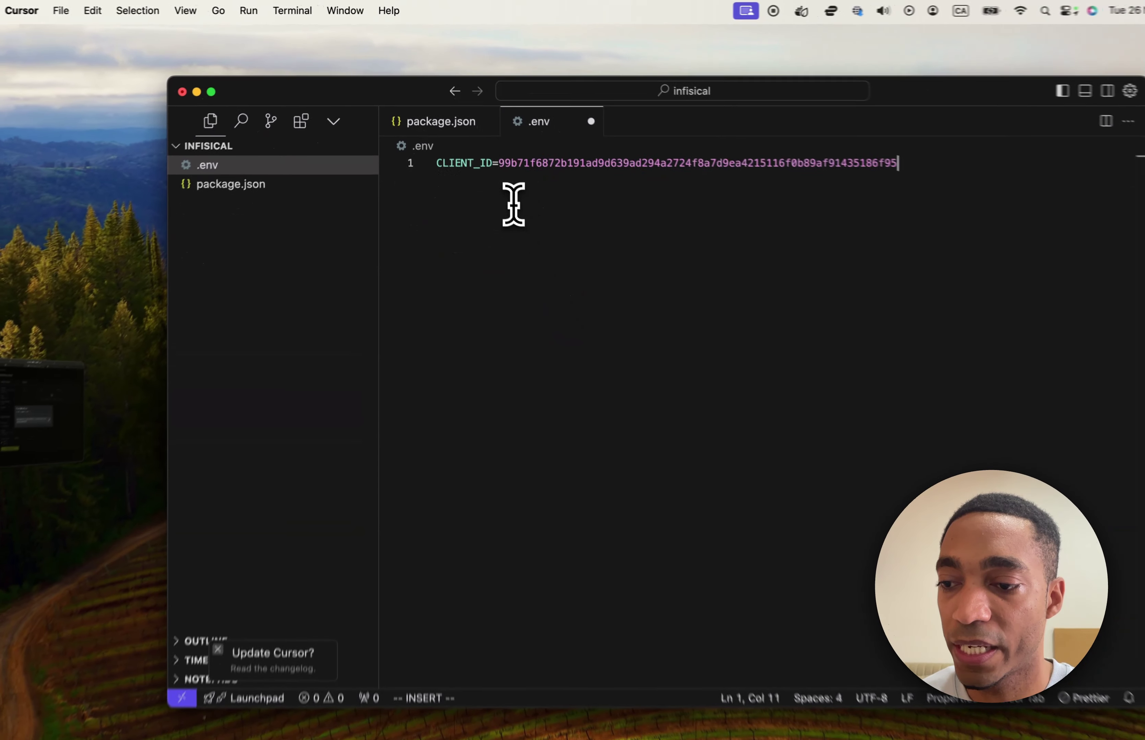
pyautogui.press('Escape')
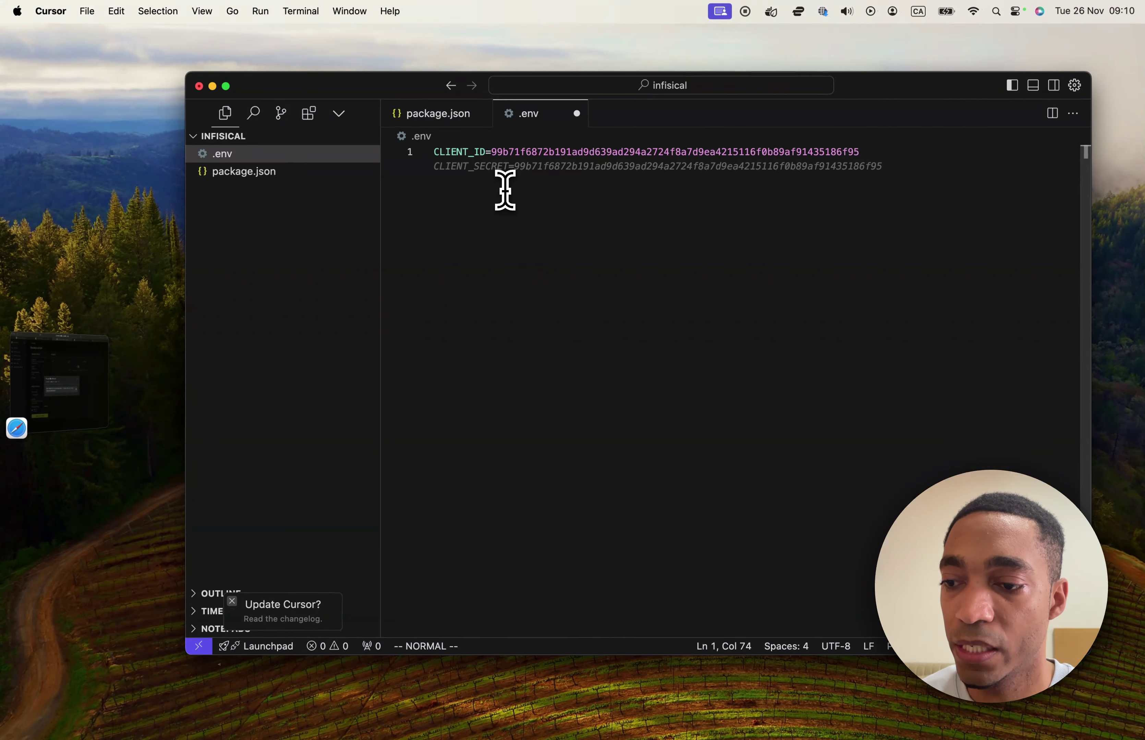
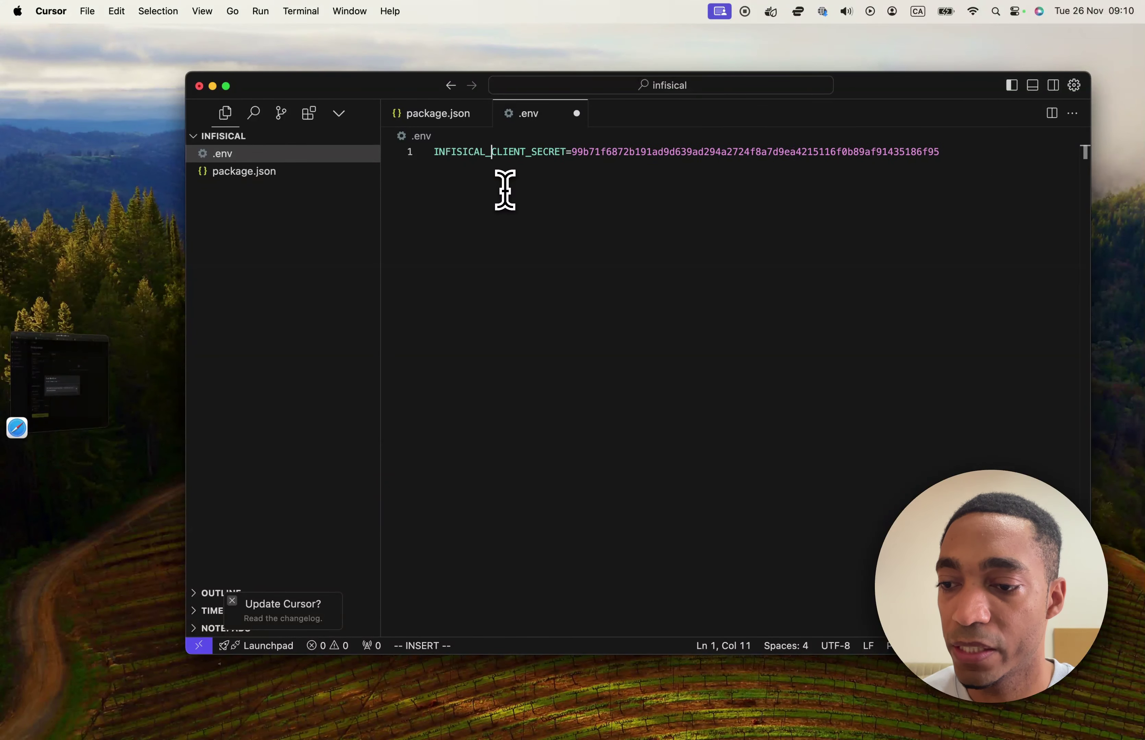
pyautogui.press('Escape')
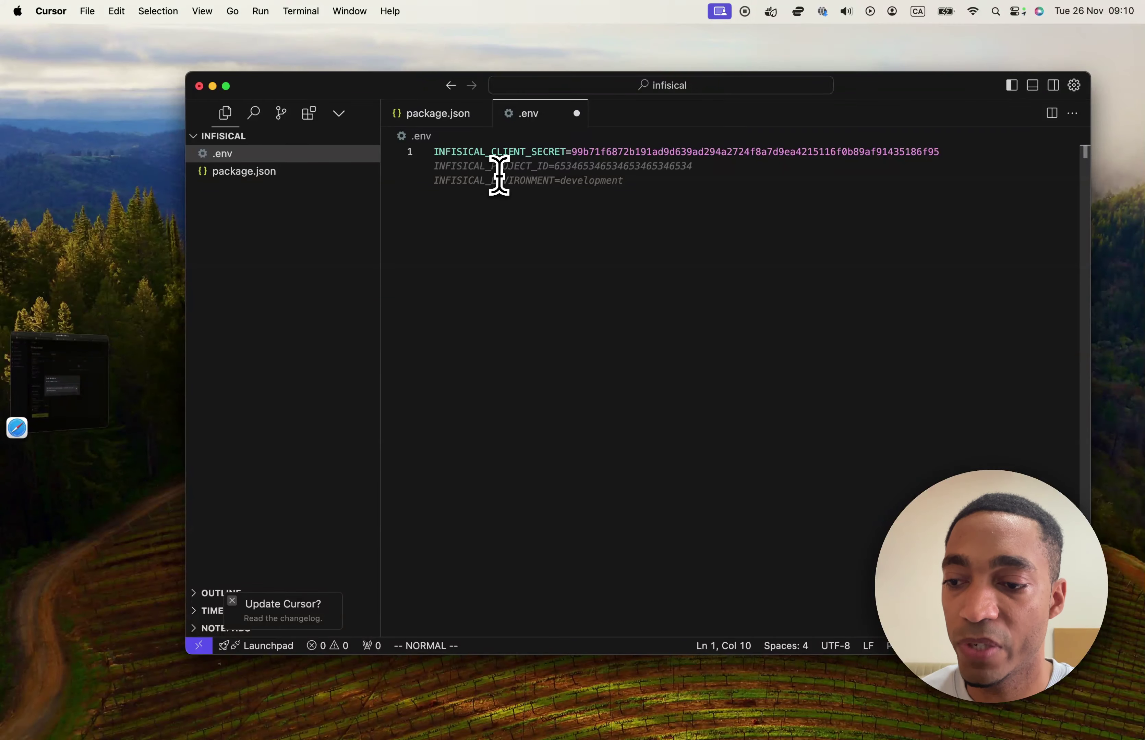
# Add an empty INFISICAL_PROJECT_ID line and drop the suggested INFISICAL_ENVIRONMENT line
pyautogui.press('Tab')
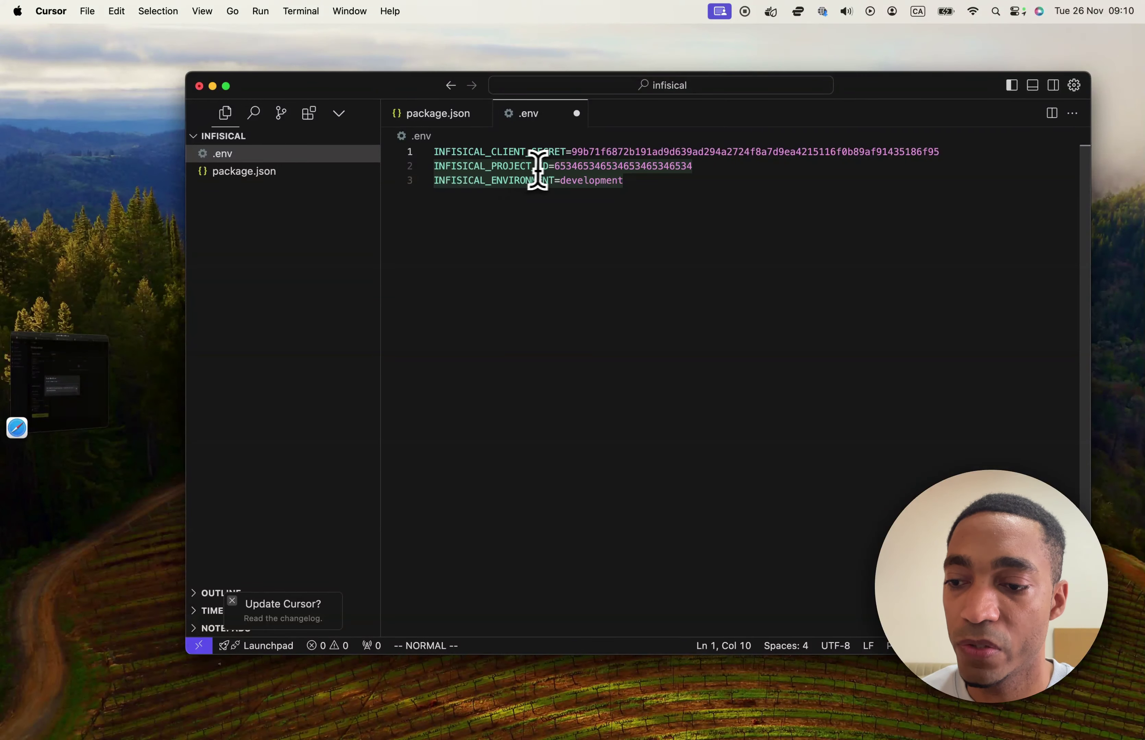
pyautogui.click(556, 170)
pyautogui.hotkey('shift', 'd')
pyautogui.press('j')
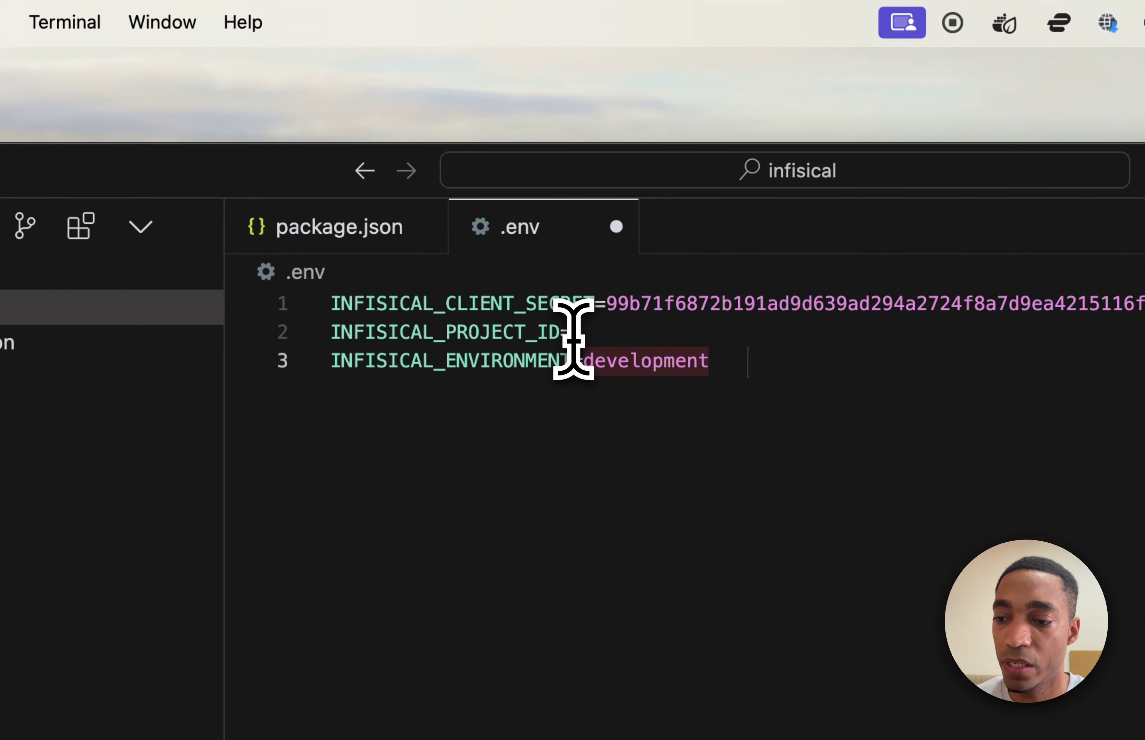
pyautogui.press('d')
pyautogui.press('d')
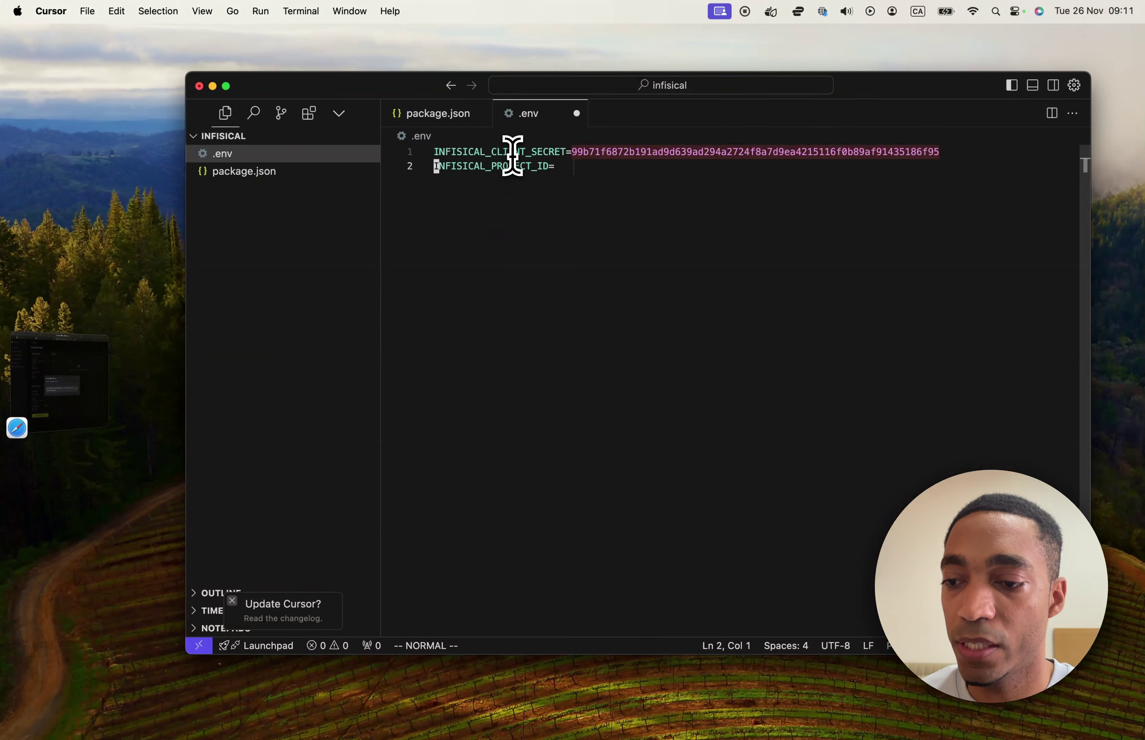
# Duplicate the secret line into an empty INFISICAL_CLIENT_ID entry above it
pyautogui.doubleClick(512, 152)
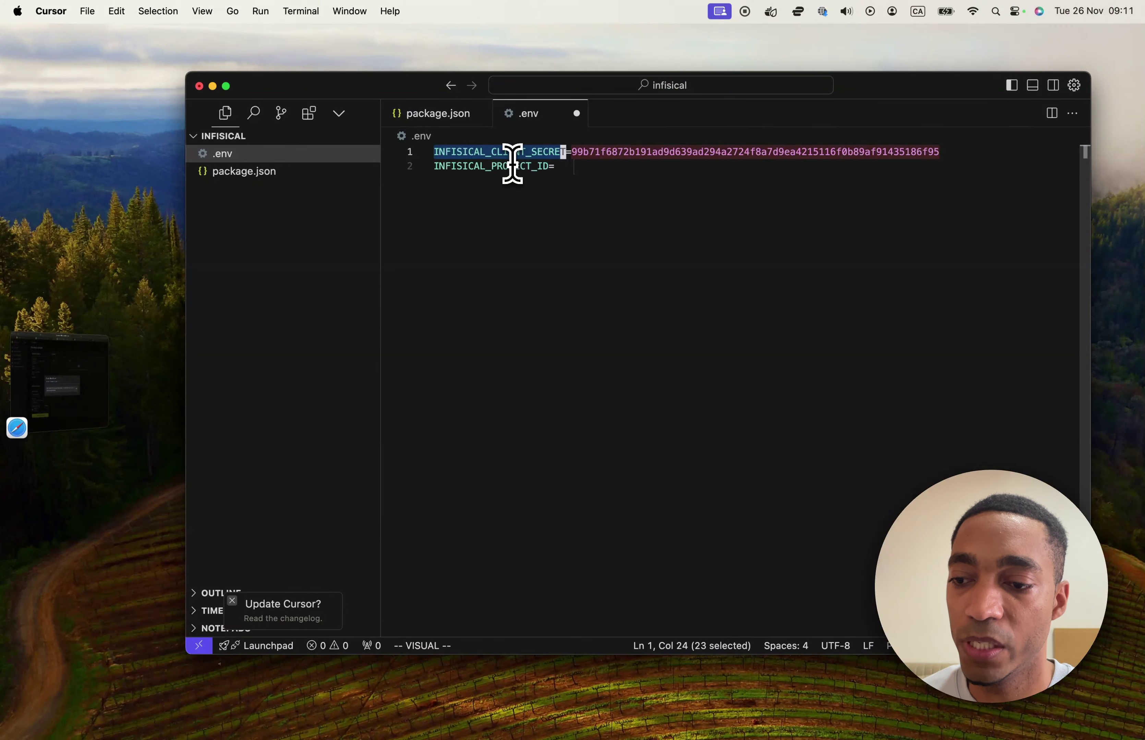
pyautogui.press('Escape')
pyautogui.press('y')
pyautogui.press('y')
pyautogui.hotkey('shift', 'p')
pyautogui.press('w')
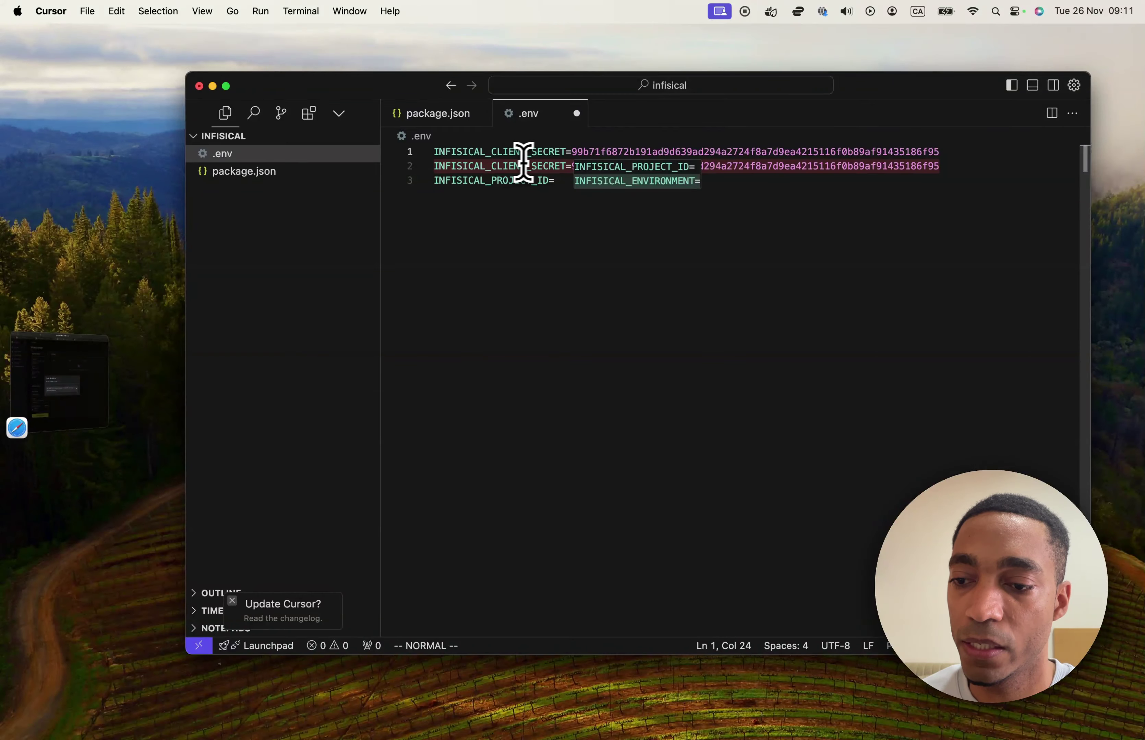
pyautogui.write('cwID')
pyautogui.press('Escape')
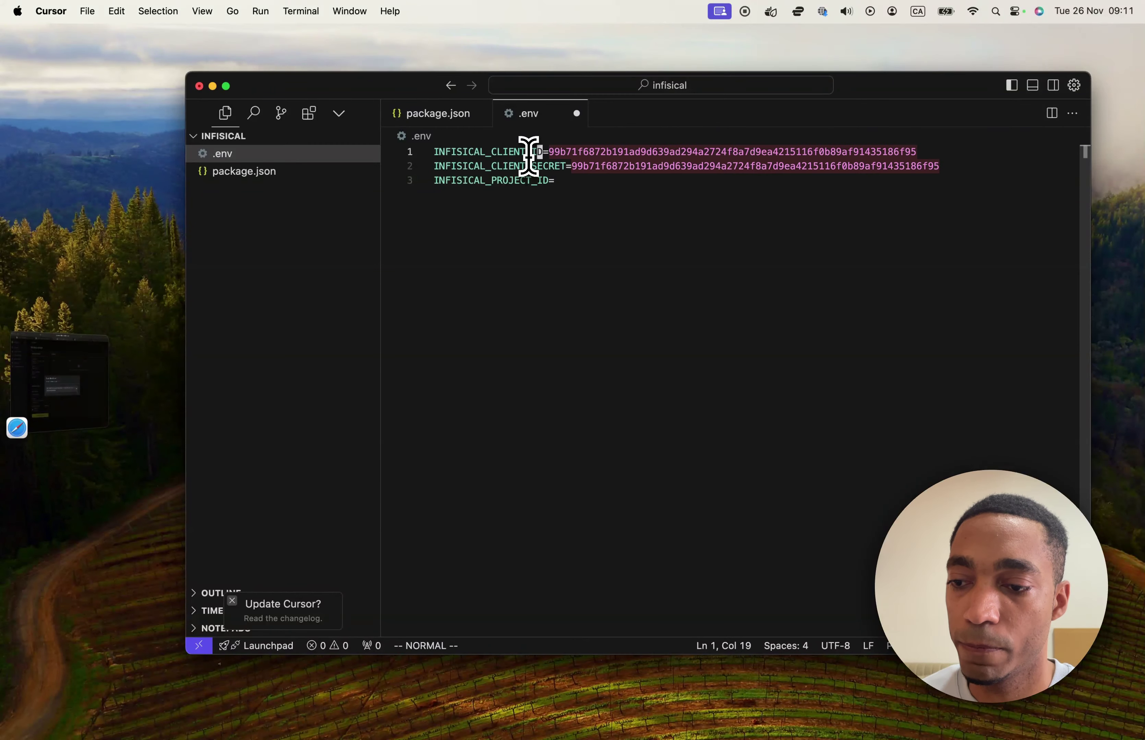
pyautogui.press('l')
pyautogui.press('l')
pyautogui.hotkey('shift', 'd')
pyautogui.press('j')
pyautogui.press('j')
pyautogui.hotkey('shift', '4')
# Dismiss the client secret dialog and paste the identity's Client ID after INFISICAL_CLIENT_ID in .env
pyautogui.click(100, 387)
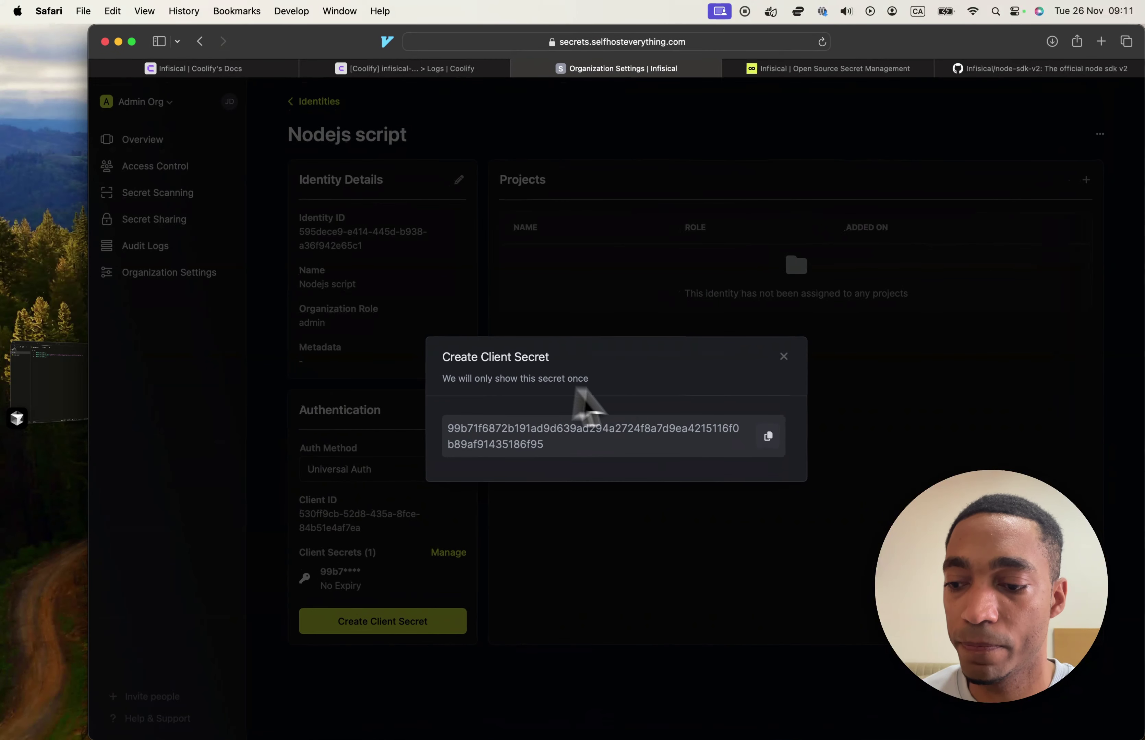
pyautogui.click(783, 357)
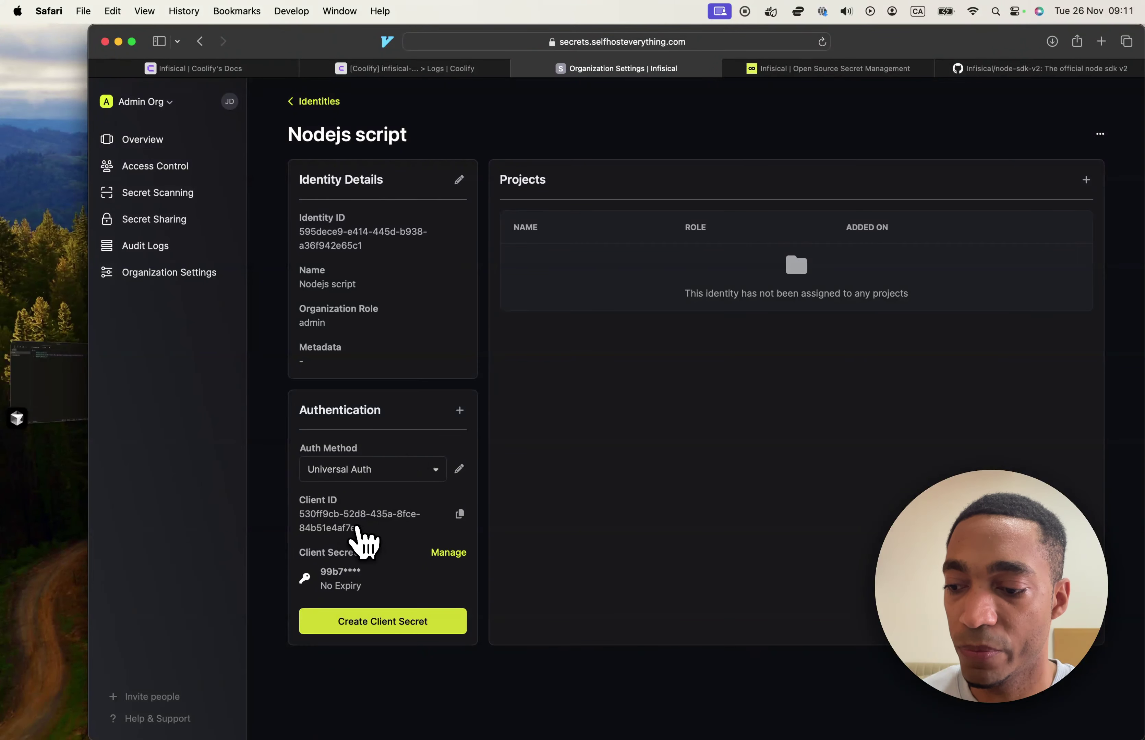
pyautogui.click(460, 514)
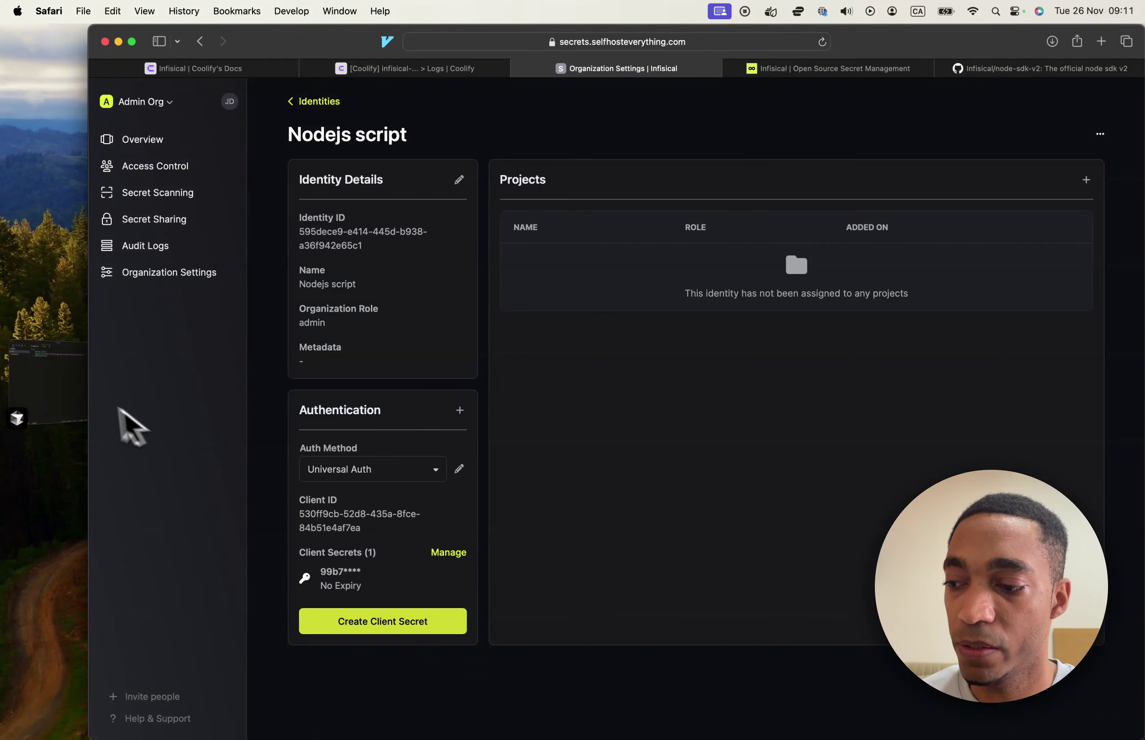
pyautogui.click(72, 399)
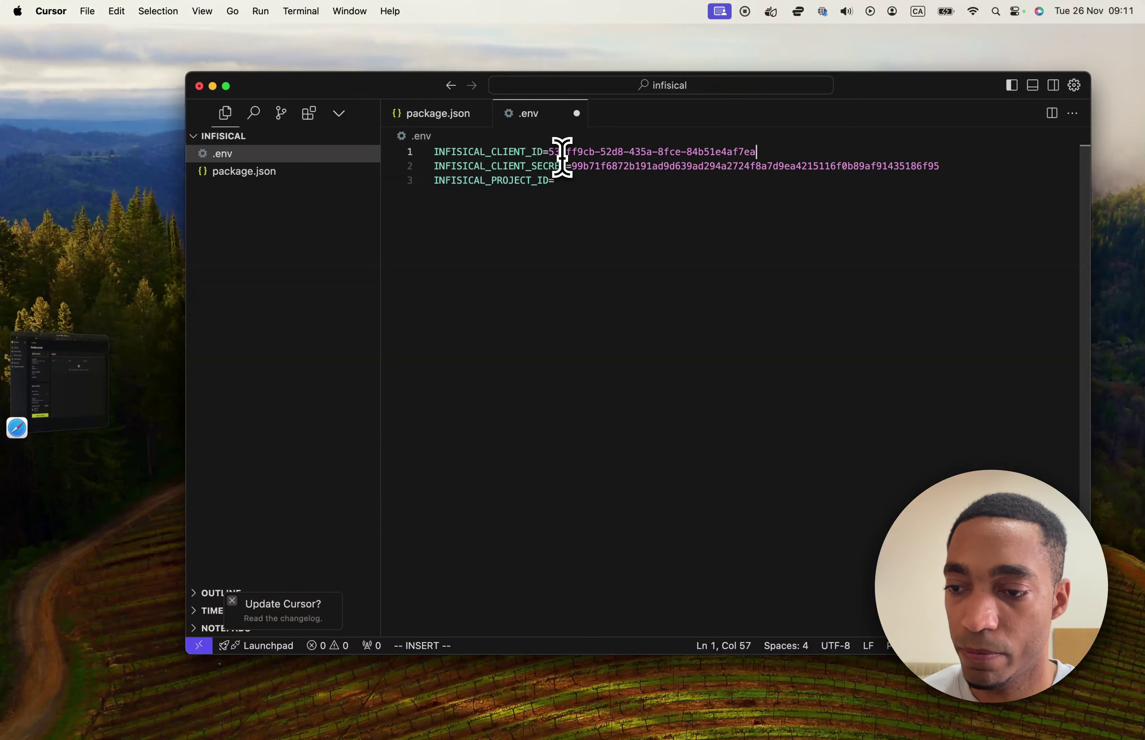
pyautogui.press('Escape')
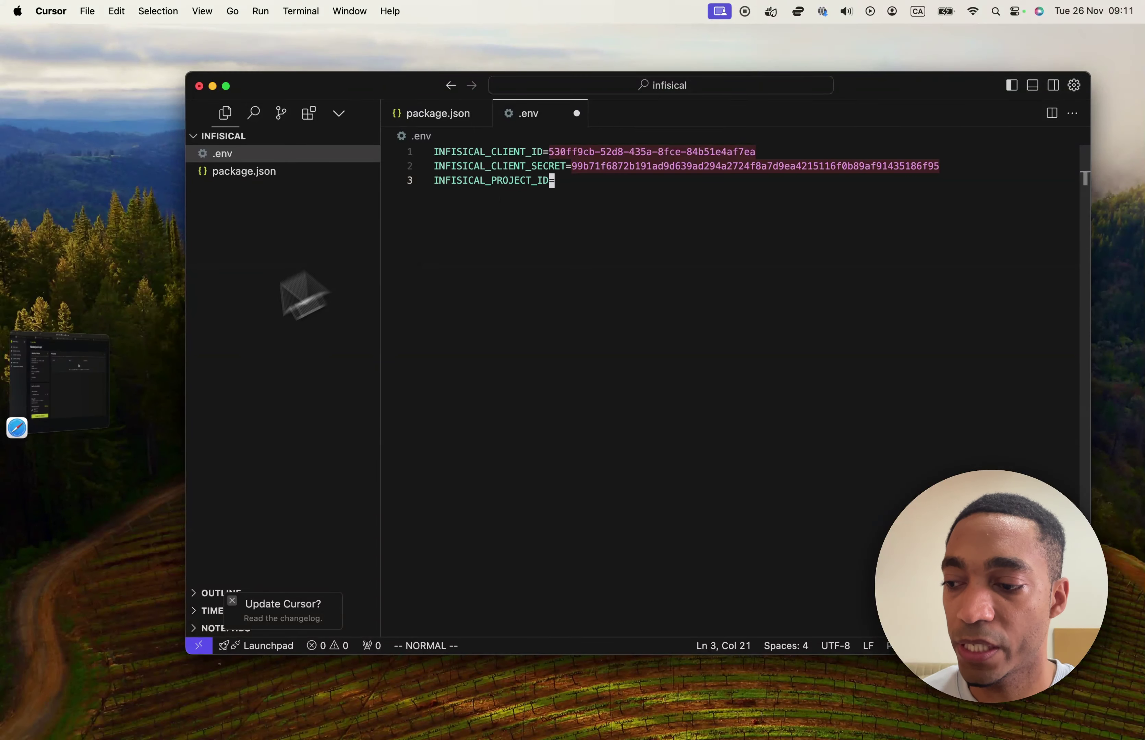
pyautogui.click(90, 404)
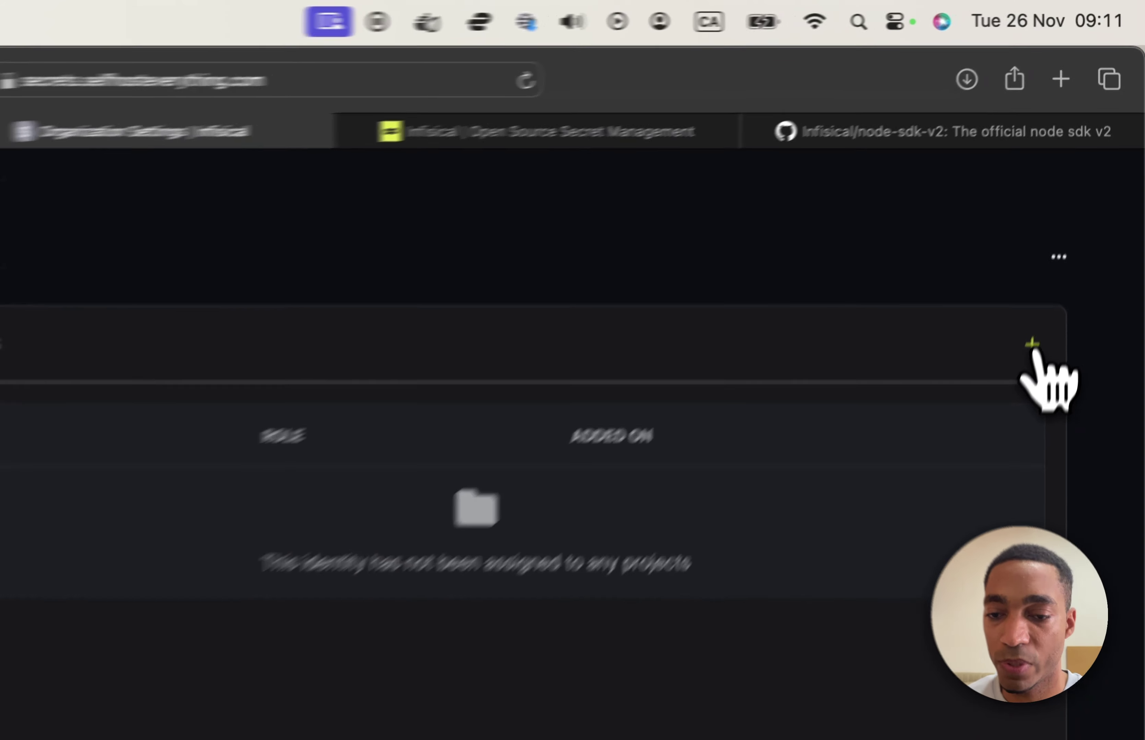
# Add the Nodejs script identity to Demo project with the Admin role
pyautogui.click(1032, 338)
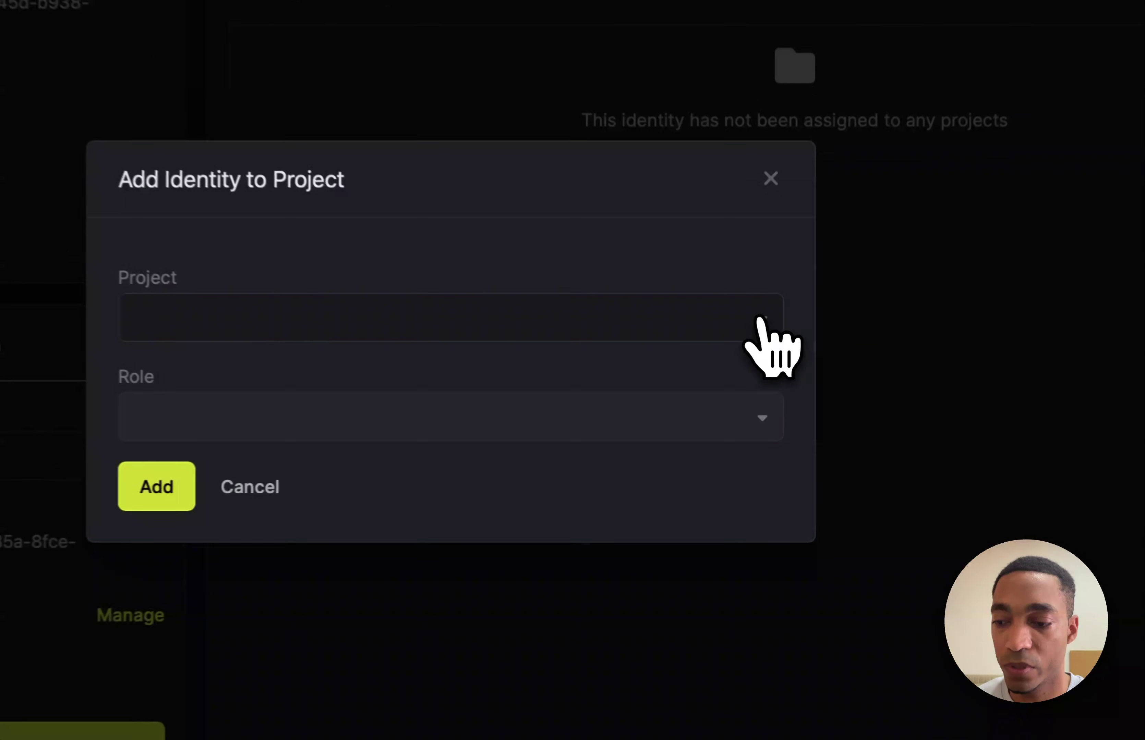
pyautogui.click(779, 398)
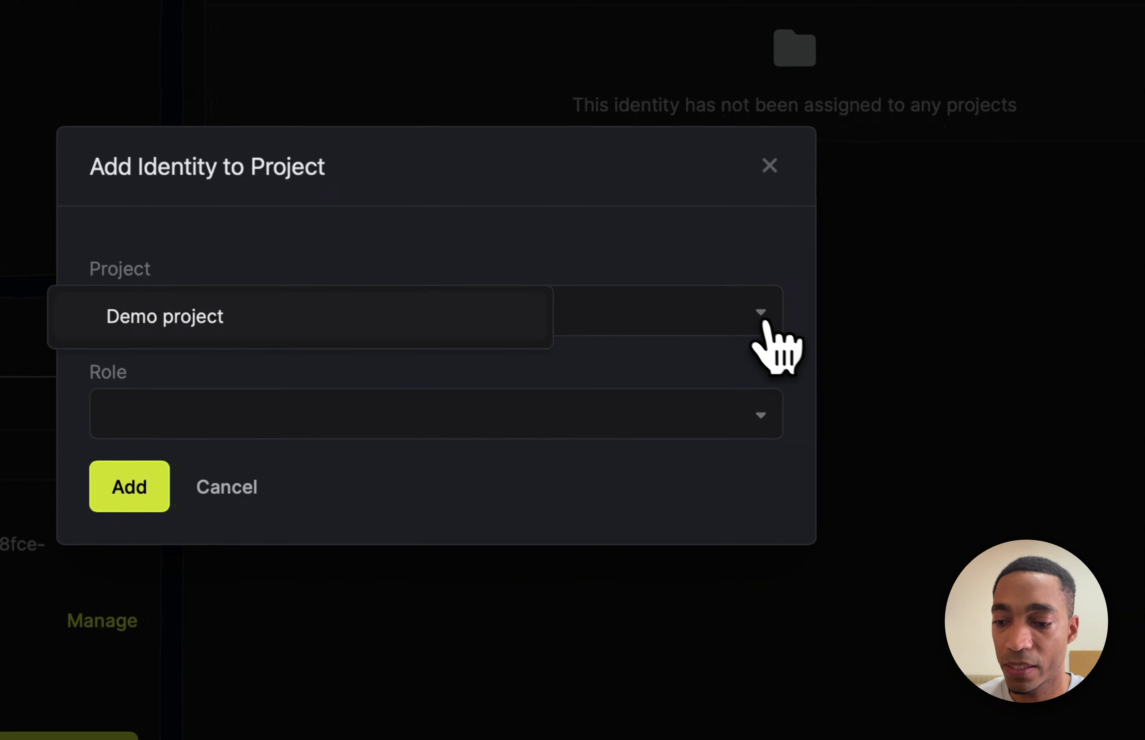
pyautogui.click(380, 327)
pyautogui.click(596, 414)
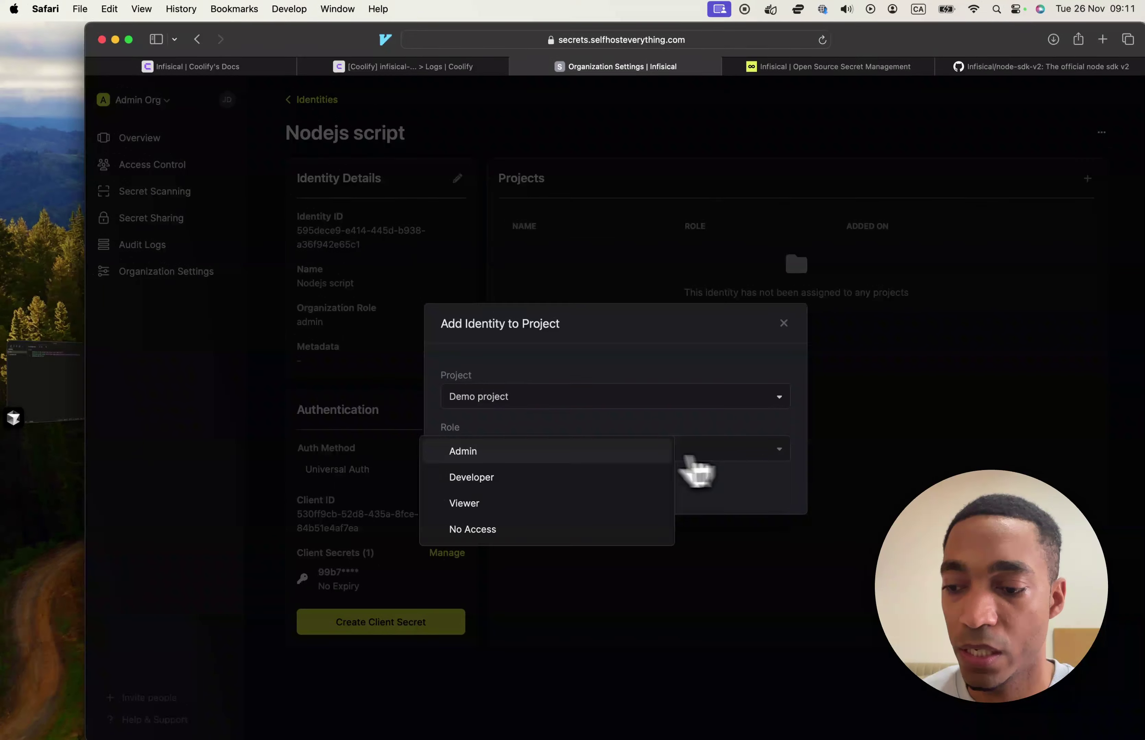
pyautogui.click(621, 461)
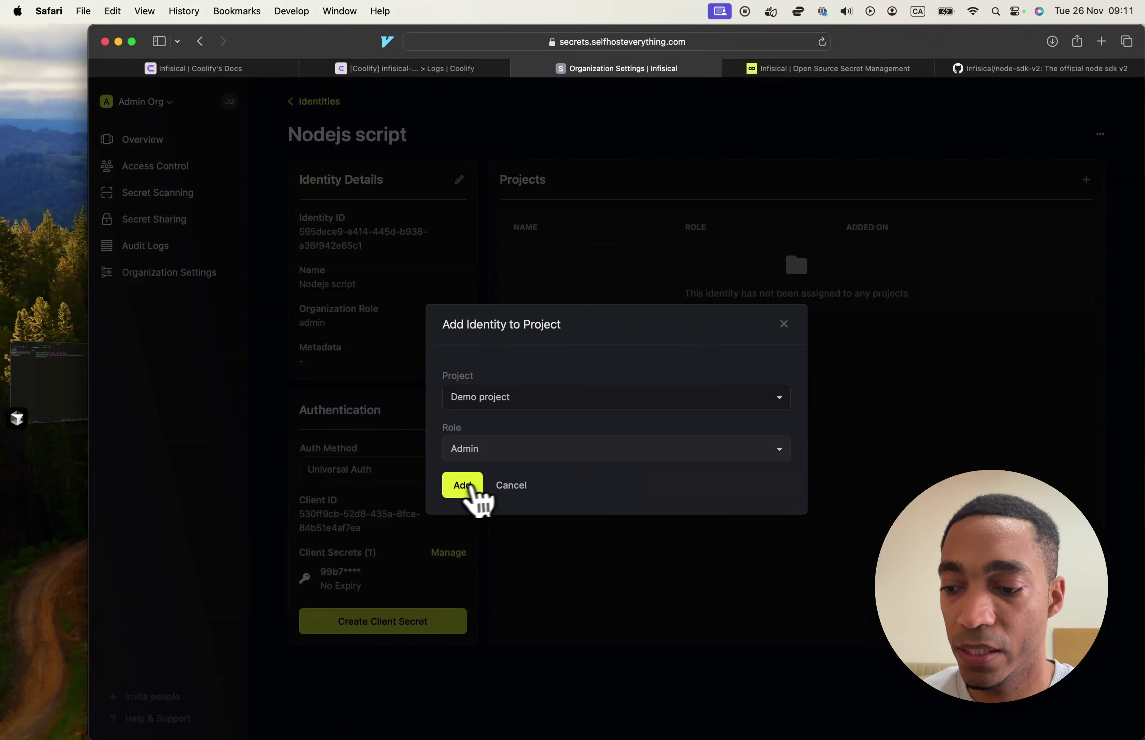
pyautogui.click(457, 486)
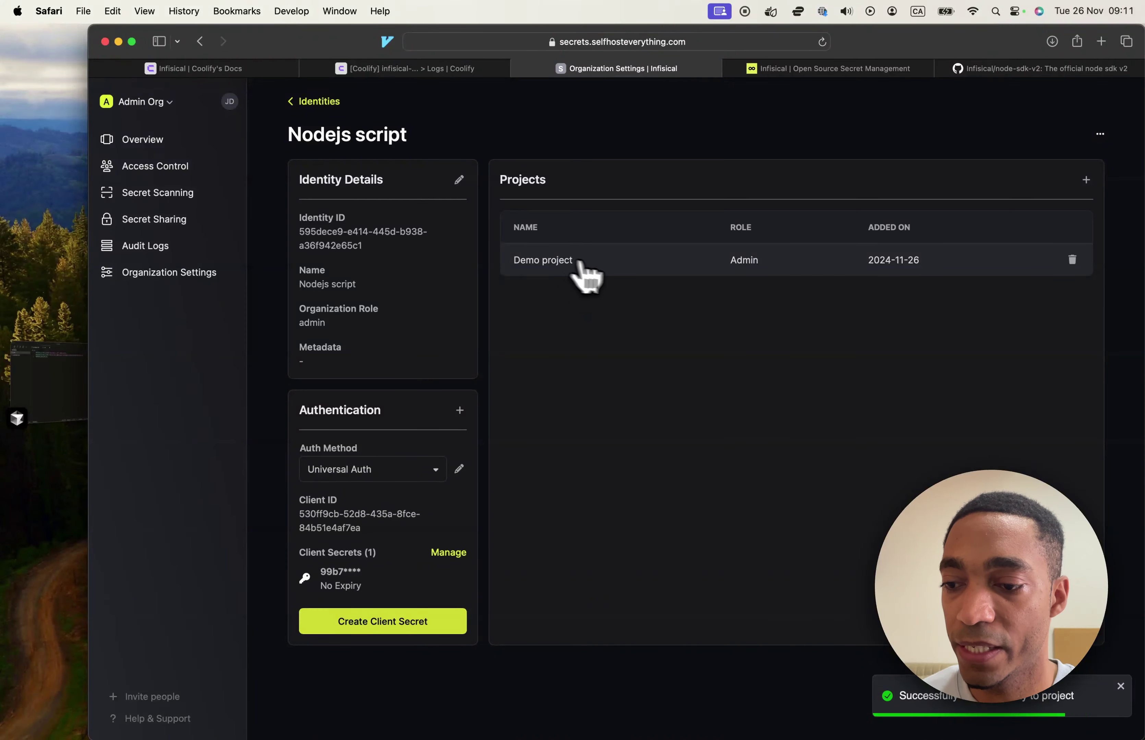
# Copy the project ID from Demo project's settings
pyautogui.click(592, 267)
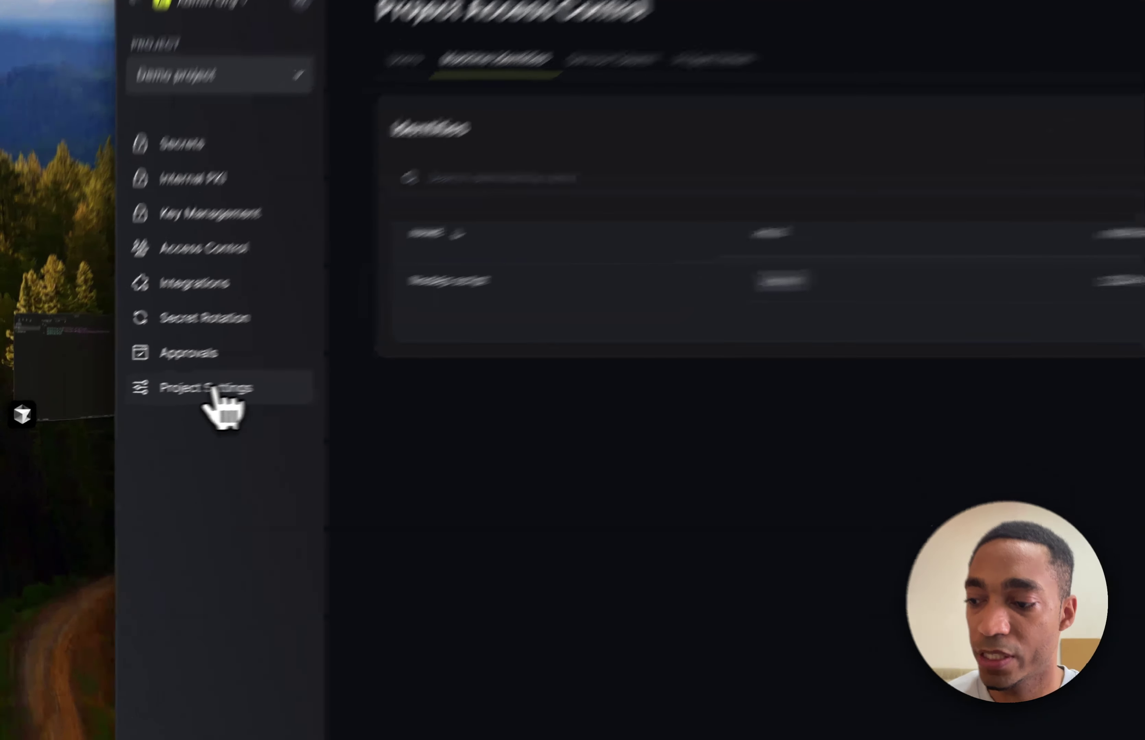
pyautogui.click(153, 399)
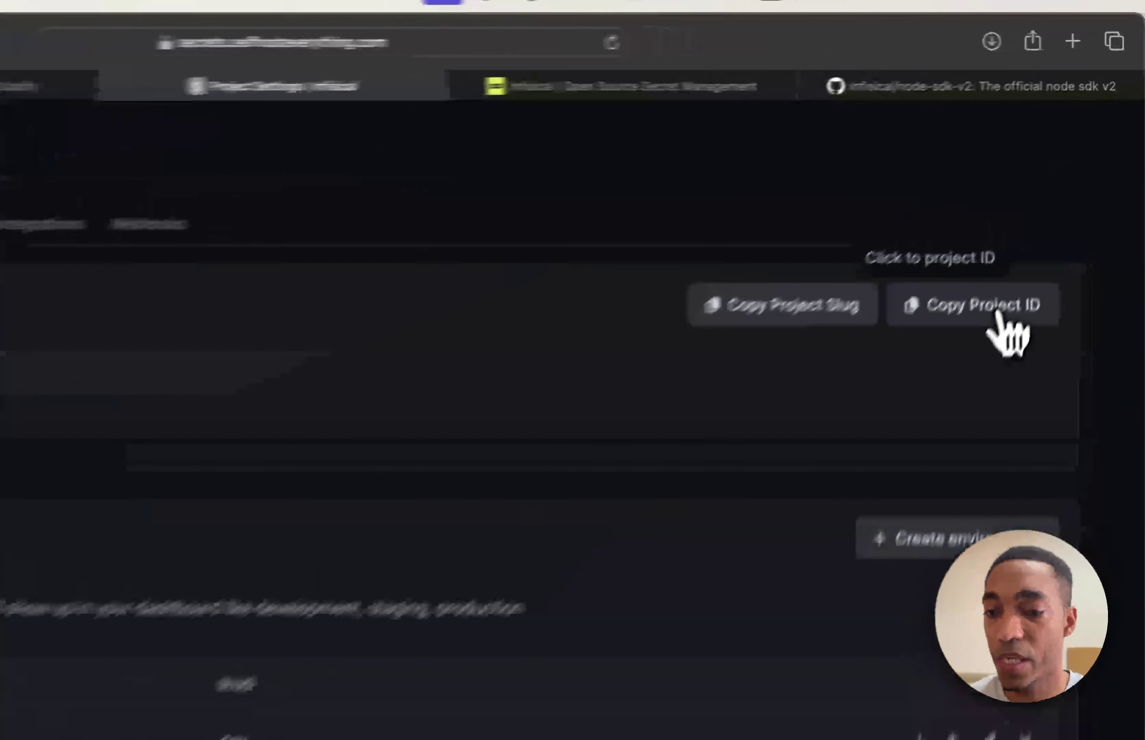
pyautogui.click(1055, 213)
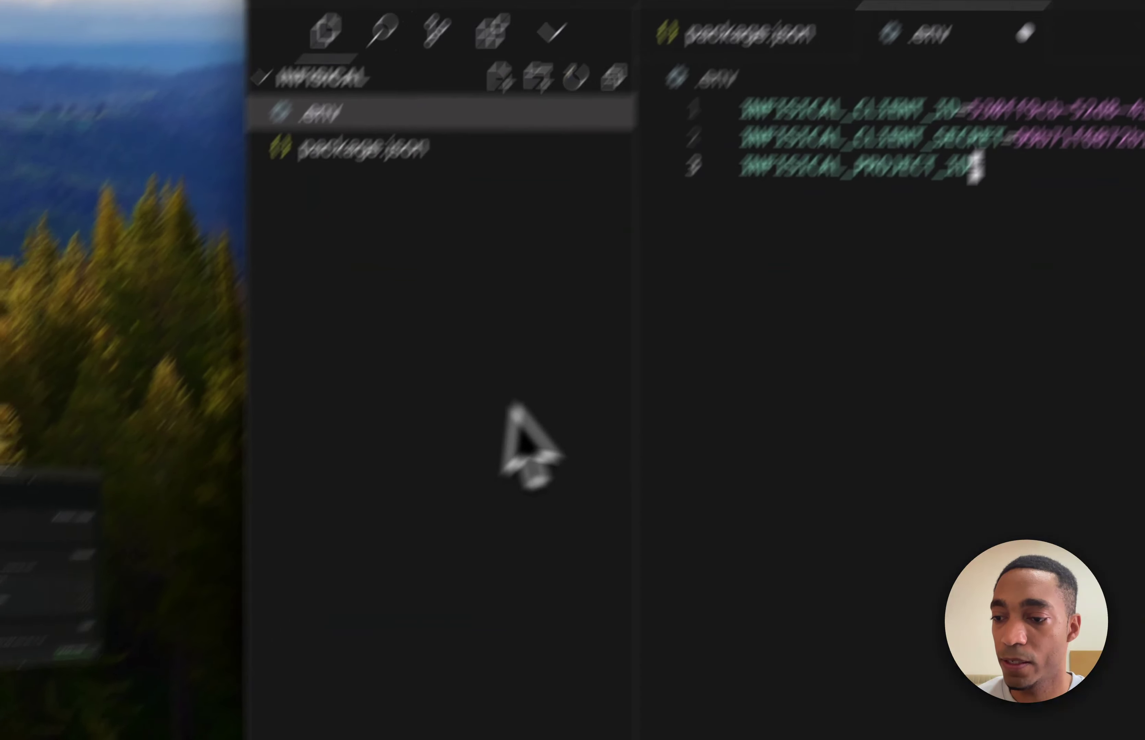
# Paste the project ID into INFISICAL_PROJECT_ID and create a new index.mjs file
pyautogui.press('super+v')
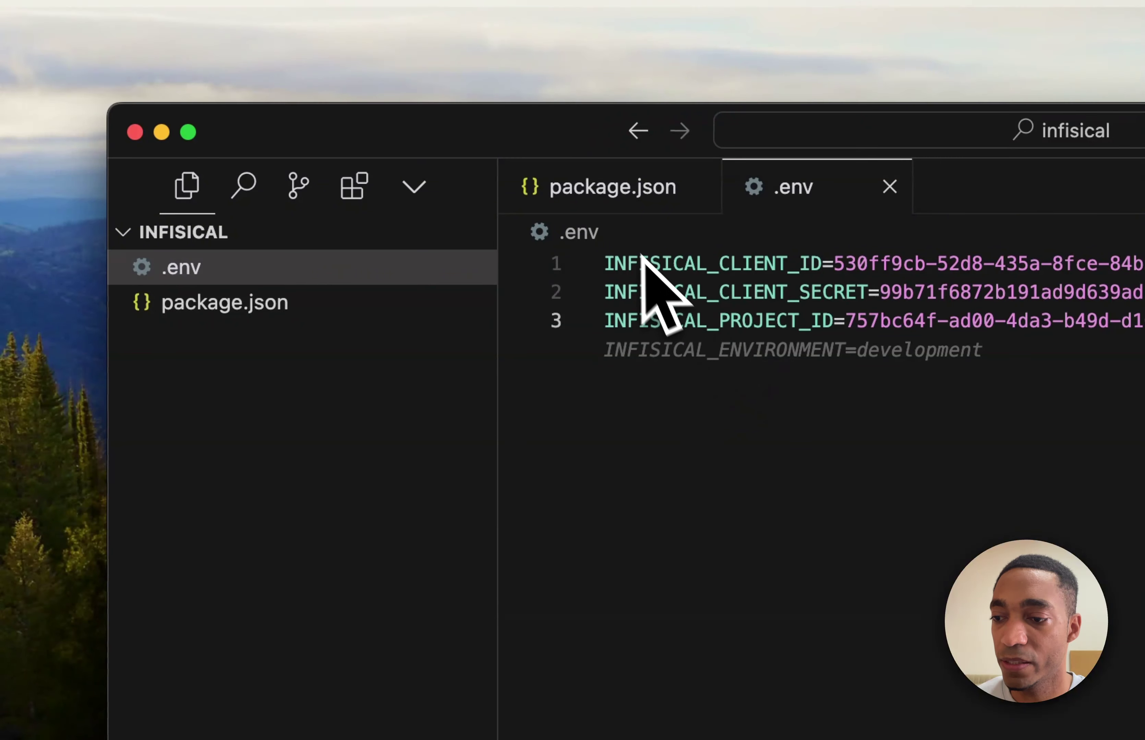
pyautogui.click(614, 190)
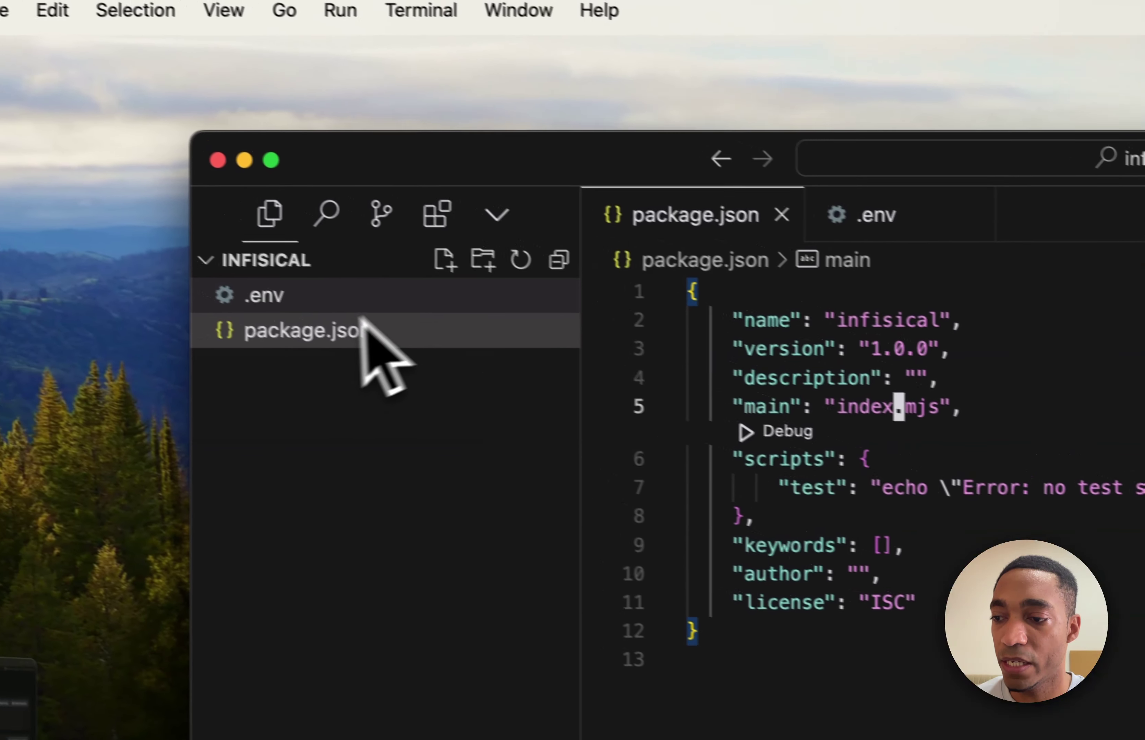
pyautogui.click(362, 232)
pyautogui.write('index.mjs')
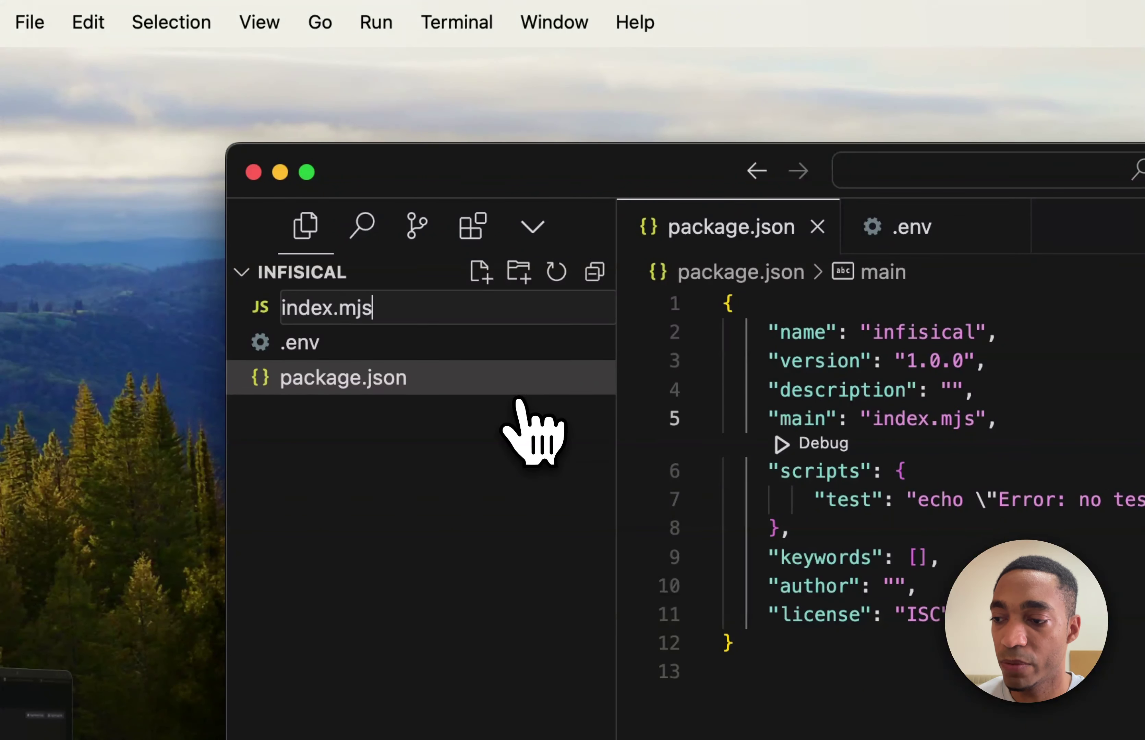
pyautogui.press('Return')
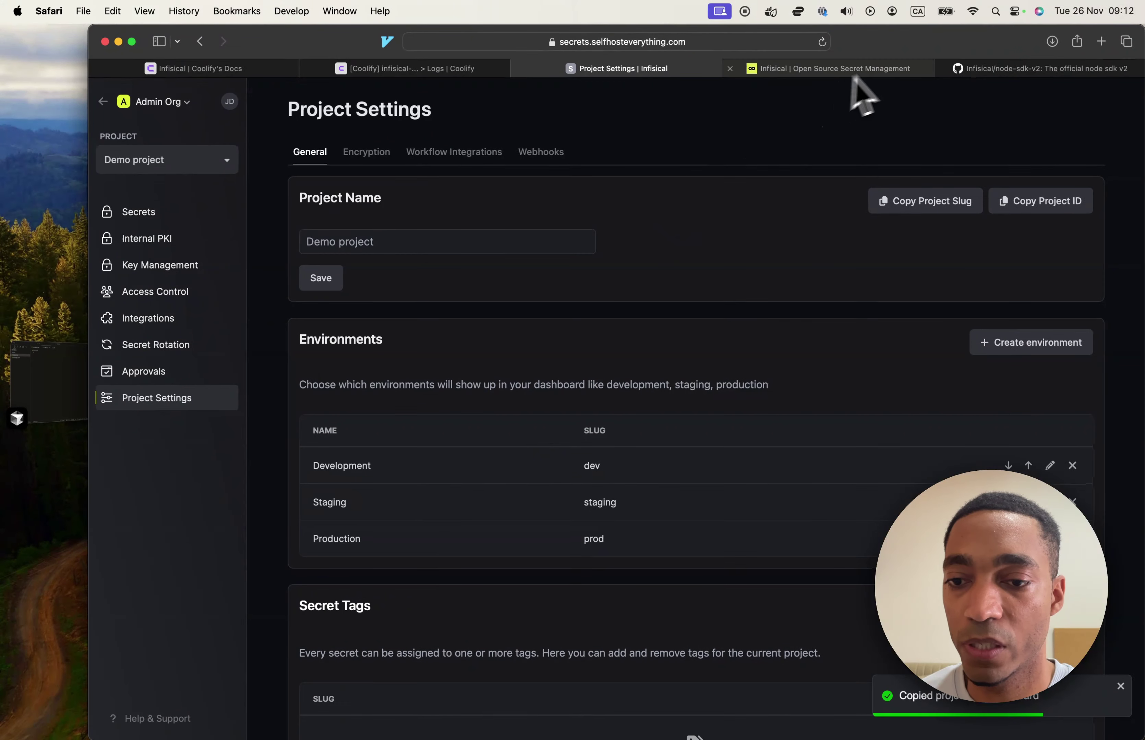
# Copy the Getting Started example from the Infisical node-sdk-v2 README on GitHub
pyautogui.click(887, 72)
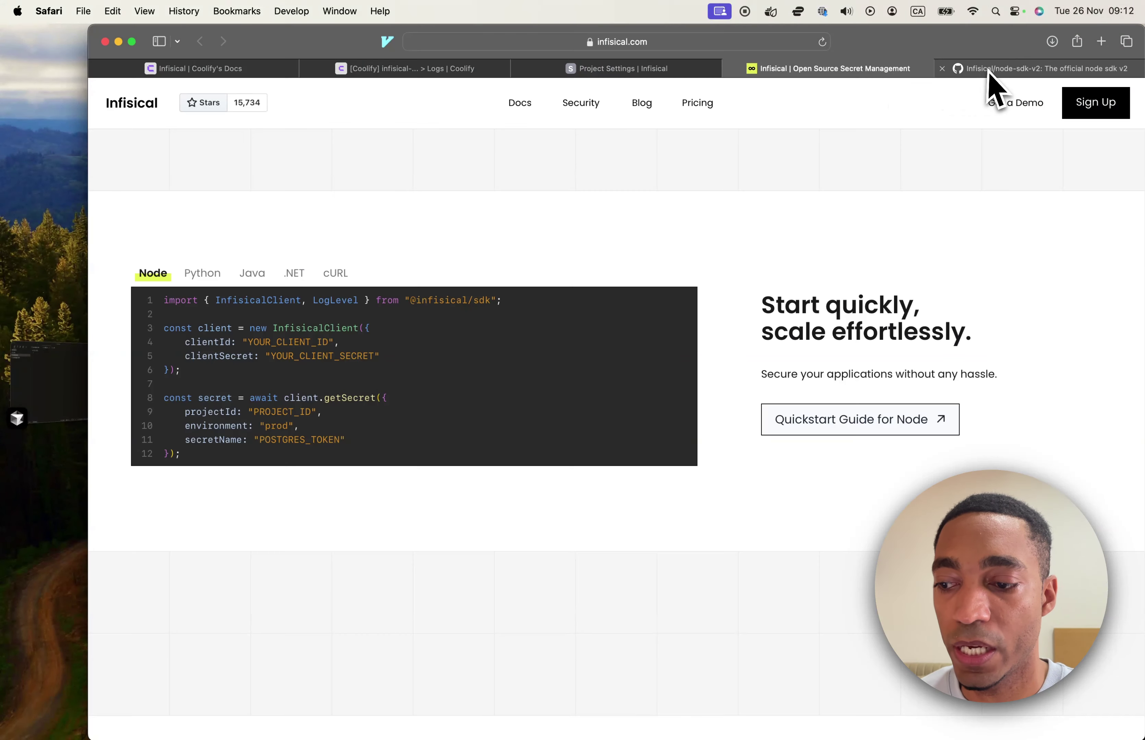
pyautogui.click(991, 71)
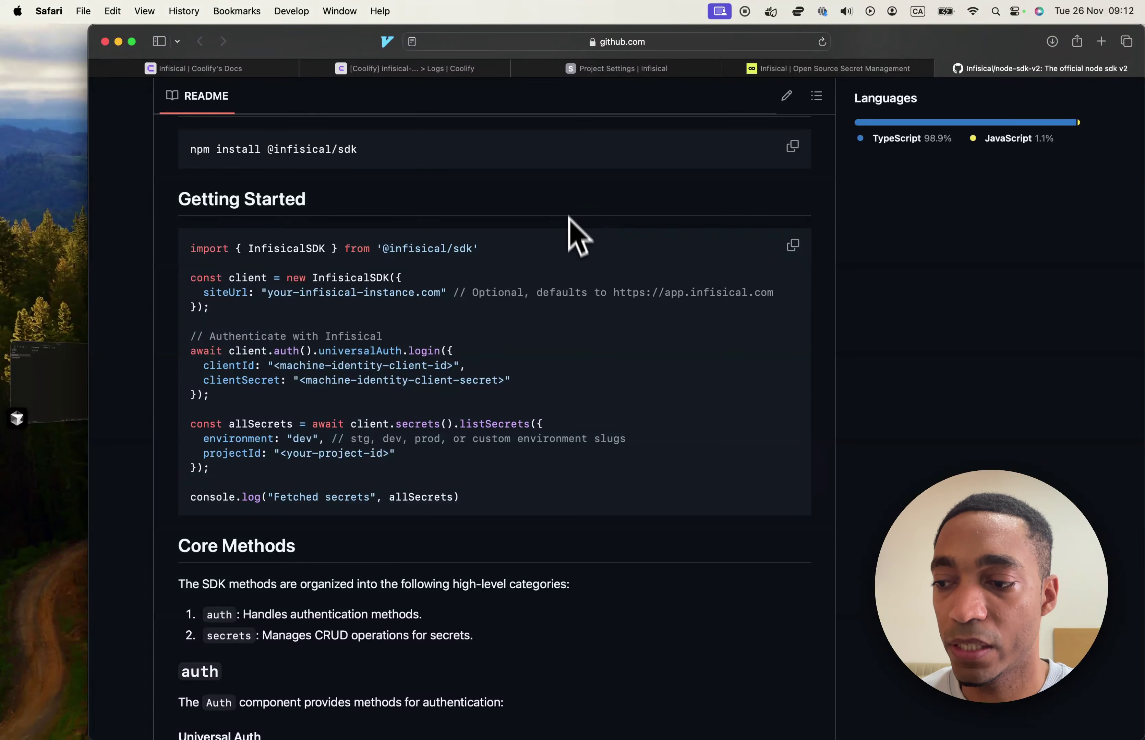
pyautogui.scroll(2, 569, 217)
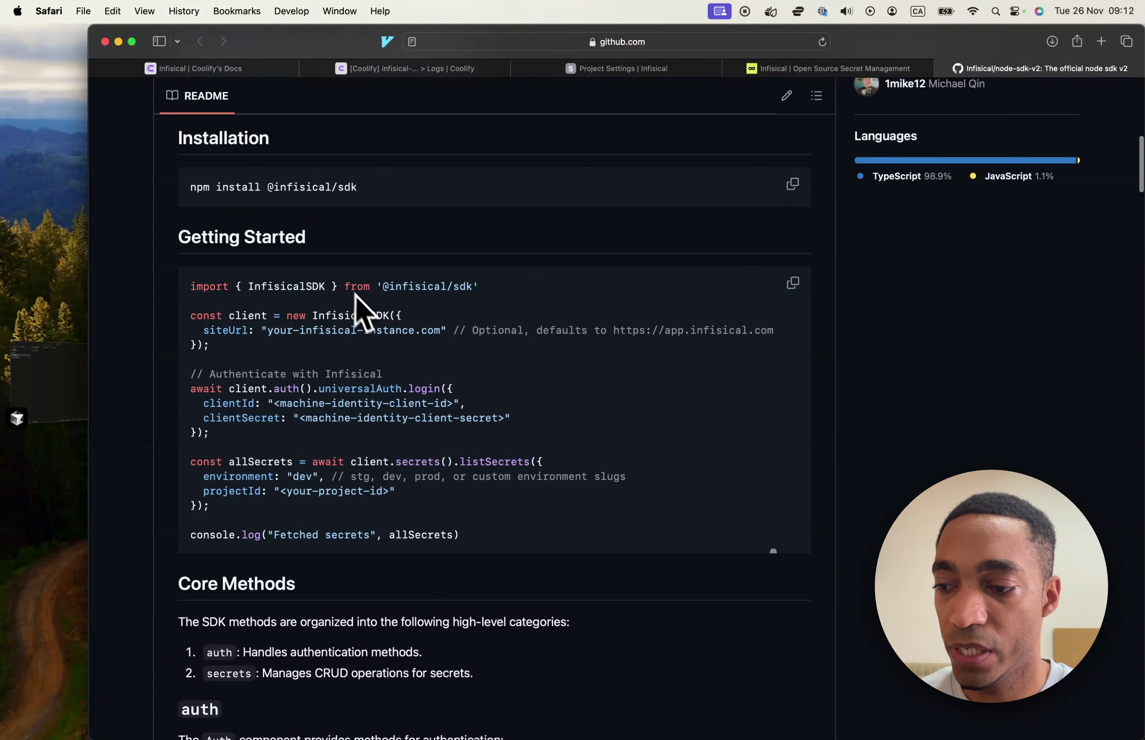
pyautogui.scroll(-1, 388, 368)
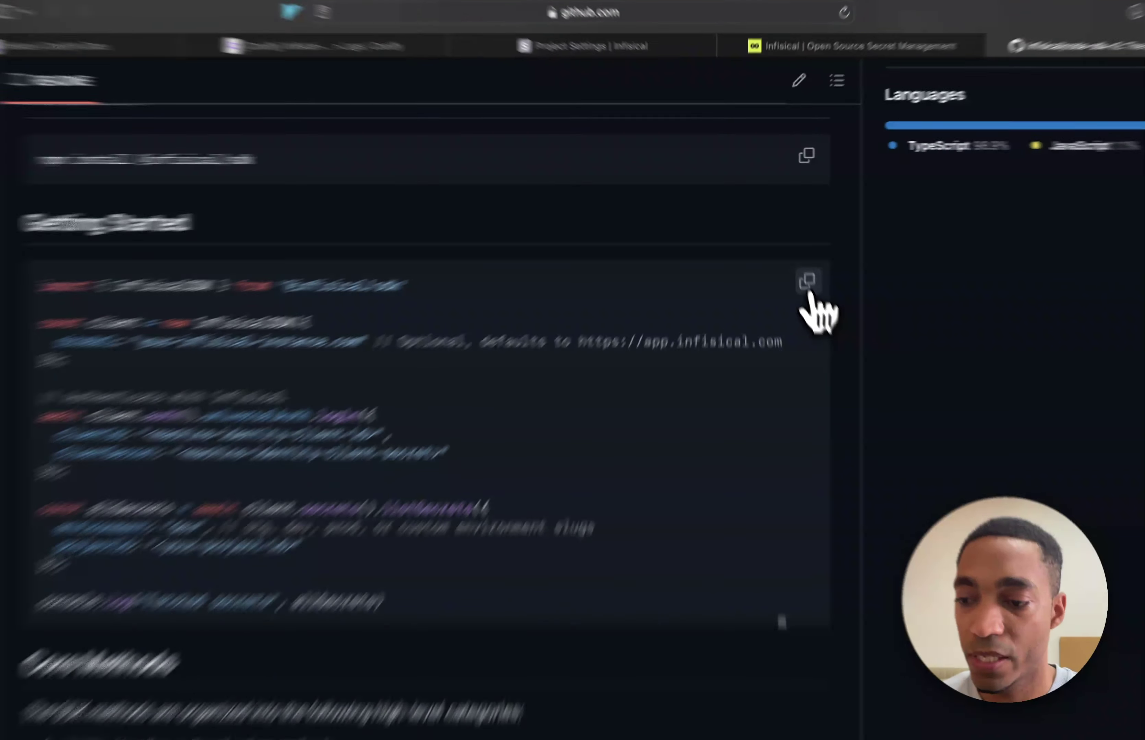
pyautogui.click(792, 254)
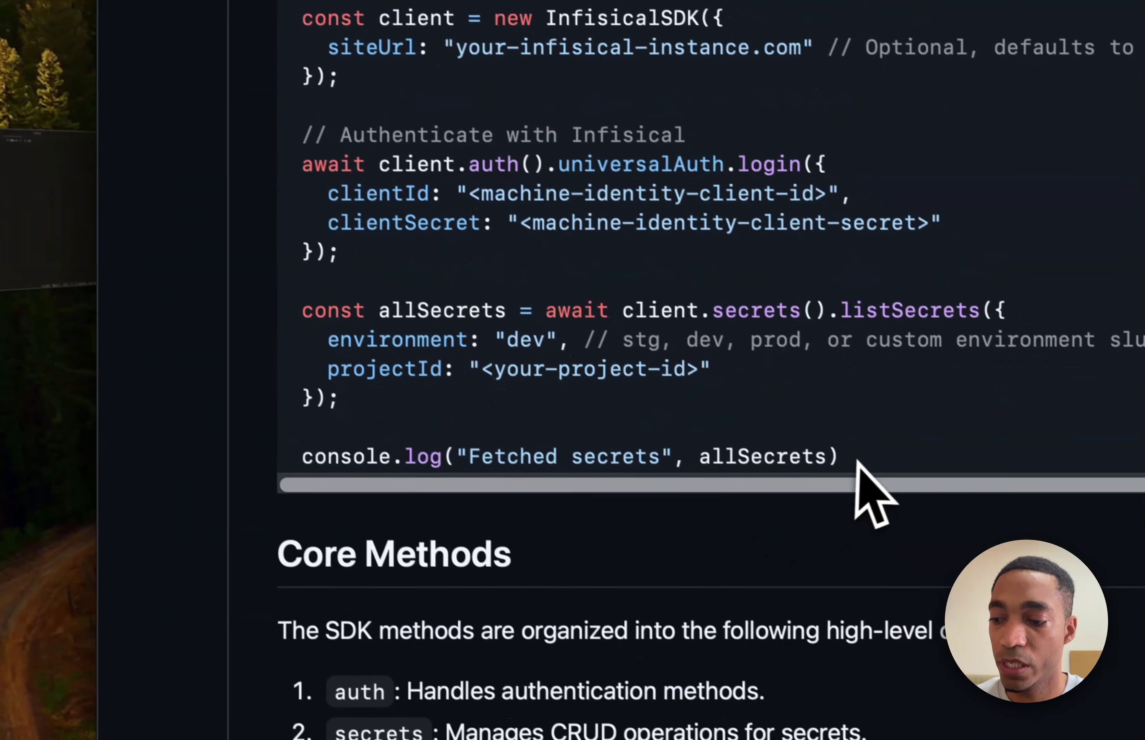
pyautogui.moveTo(858, 460); pyautogui.dragTo(305, 309)
pyautogui.click(348, 296)
pyautogui.click(58, 211)
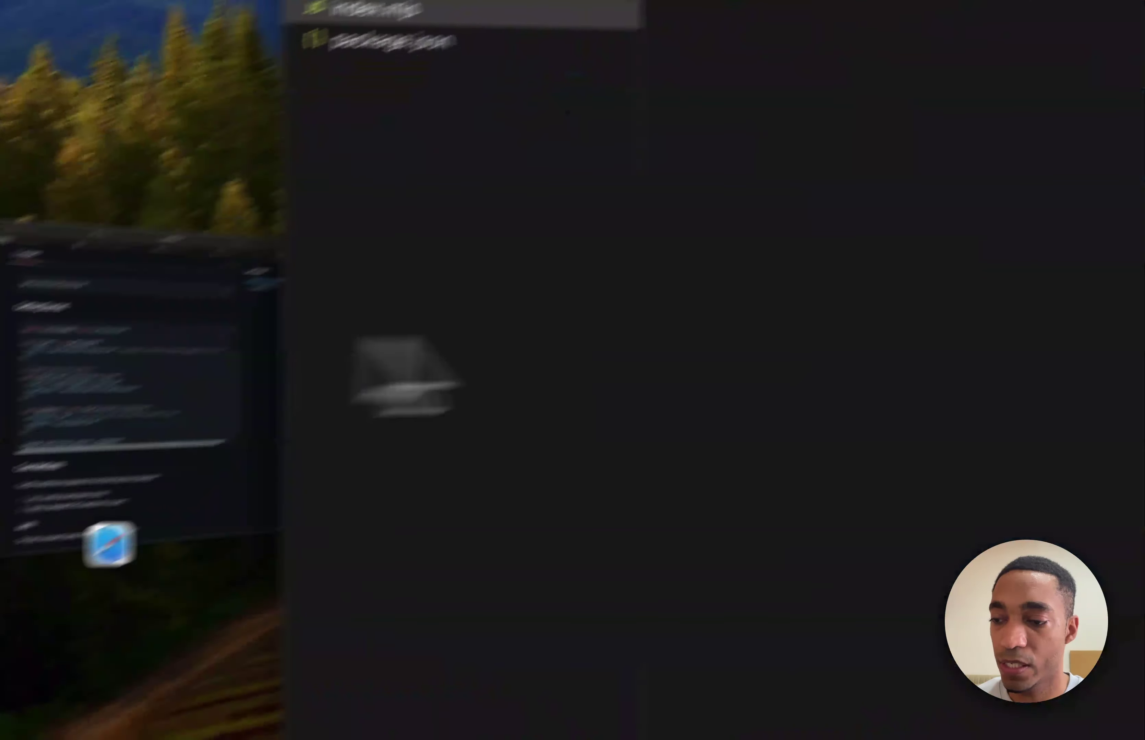
# Paste the SDK example into index.mjs and review its siteUrl, login, listSecrets and console.log parts
pyautogui.press('super+v')
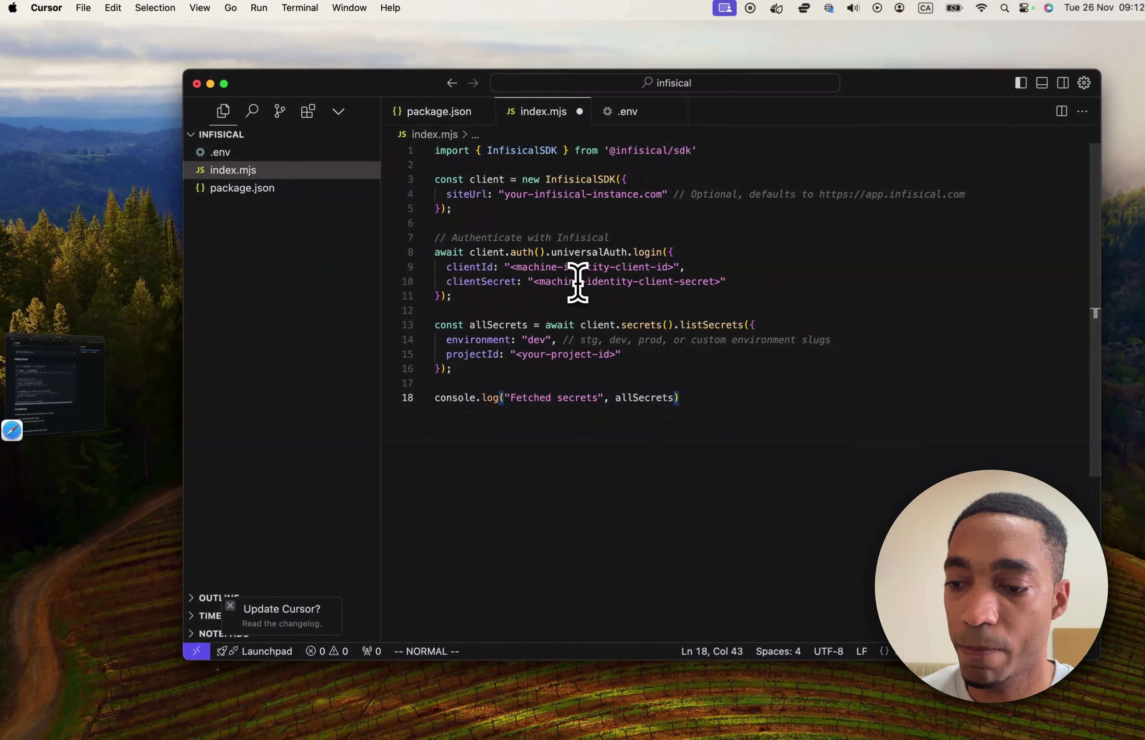
pyautogui.click(549, 339)
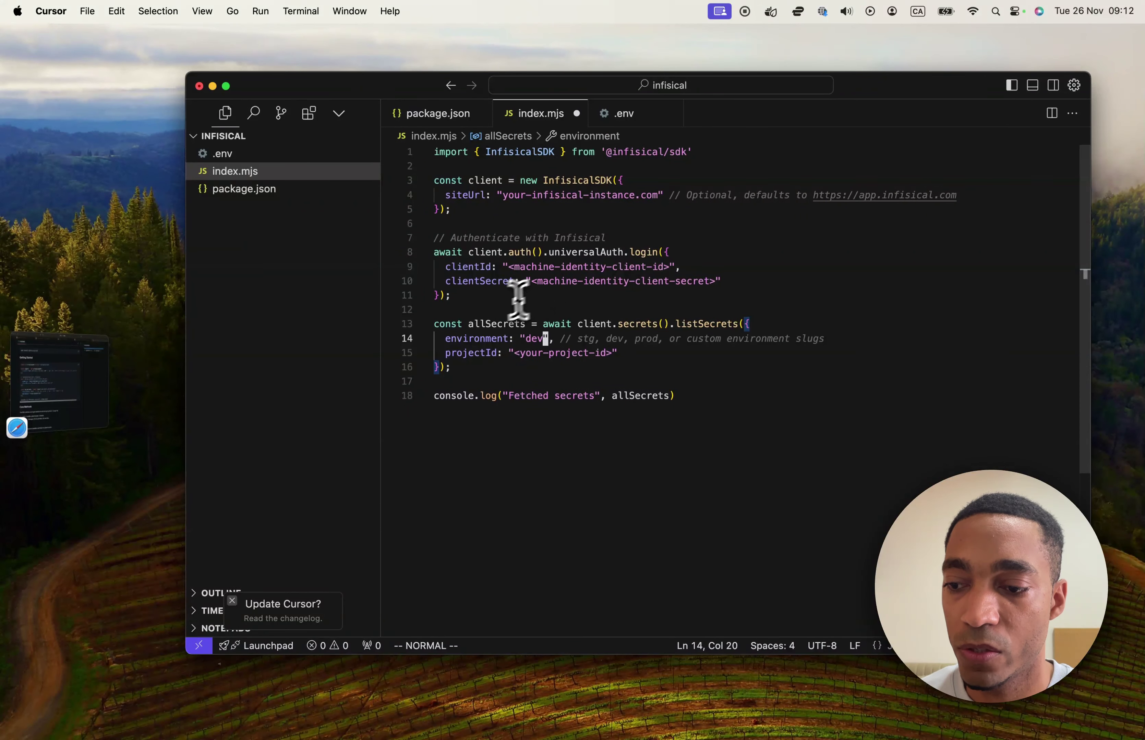
pyautogui.moveTo(505, 308); pyautogui.dragTo(425, 252)
pyautogui.doubleClick(581, 238)
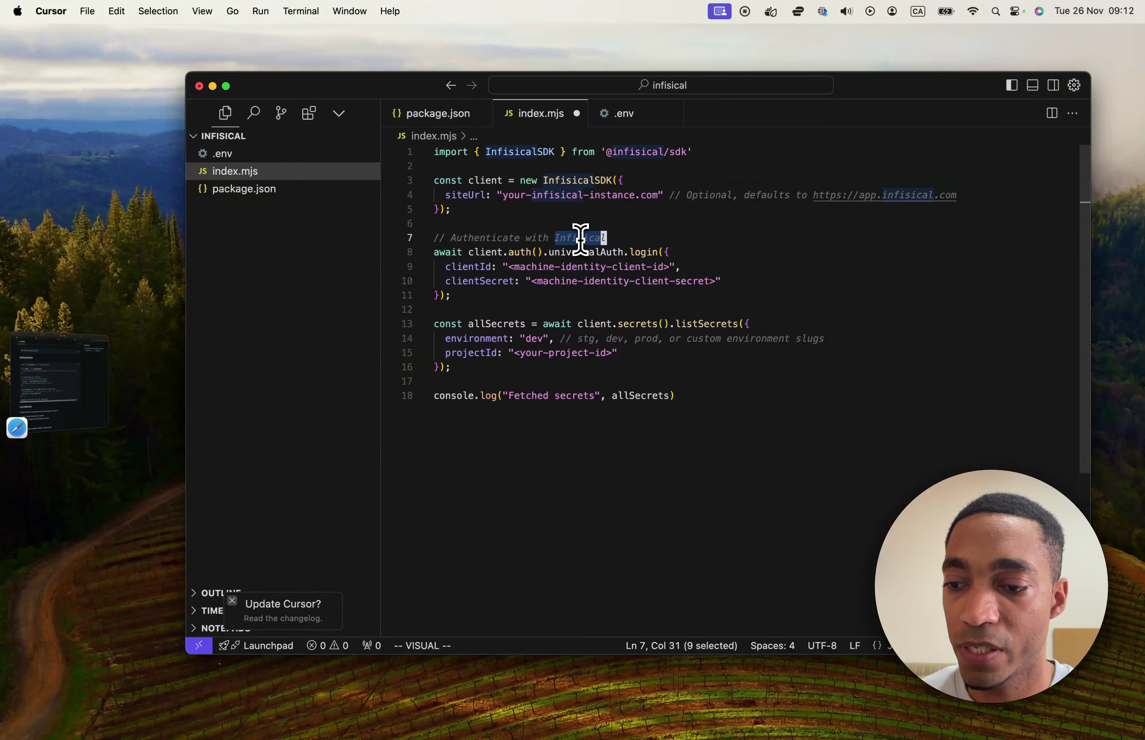
pyautogui.click(559, 294)
pyautogui.moveTo(452, 367); pyautogui.dragTo(432, 331)
pyautogui.click(524, 342)
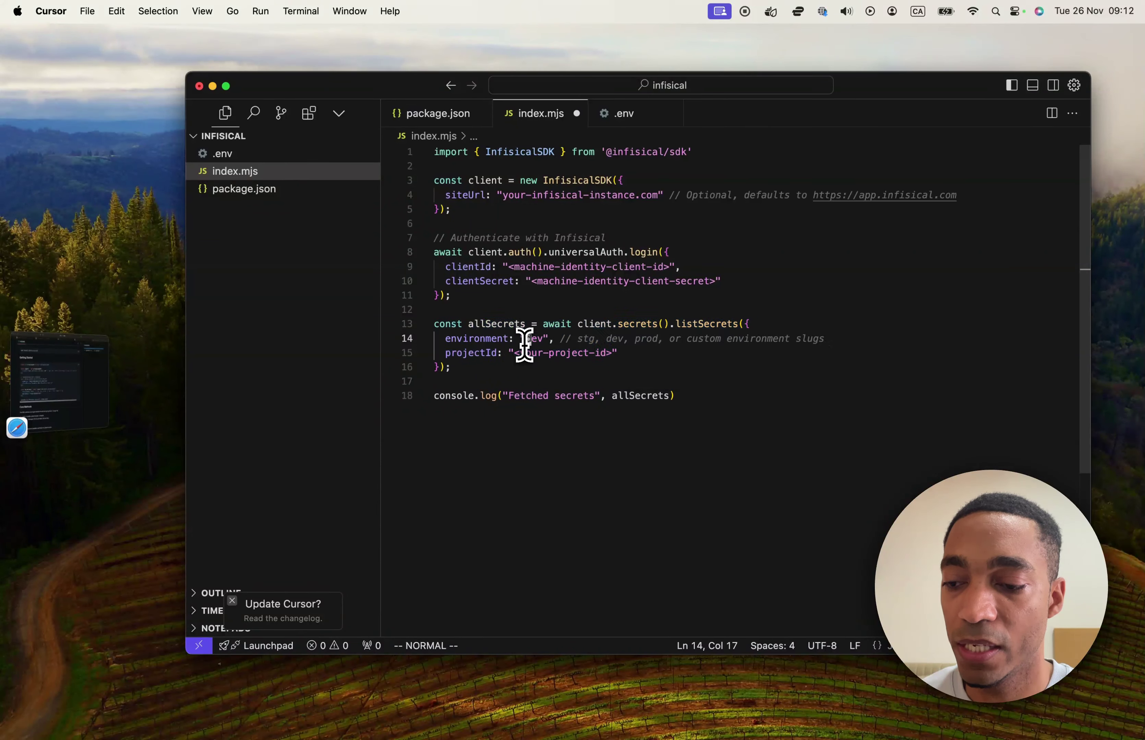
pyautogui.tripleClick(522, 396)
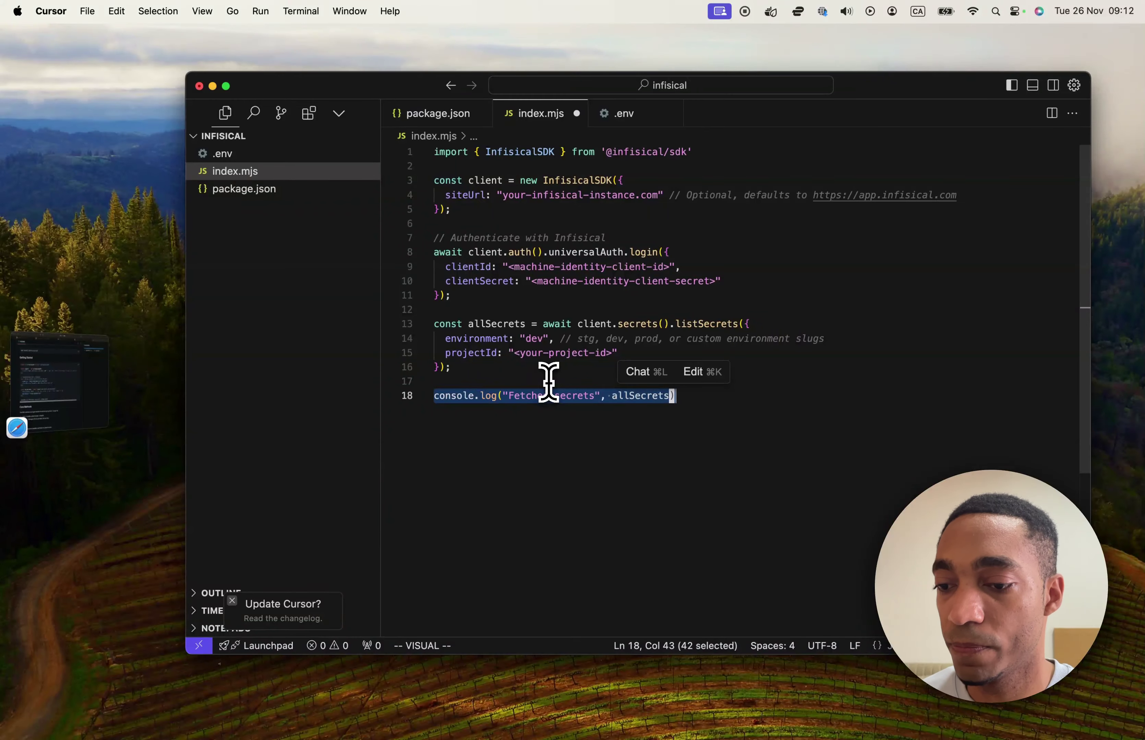
pyautogui.doubleClick(476, 196)
pyautogui.click(483, 201)
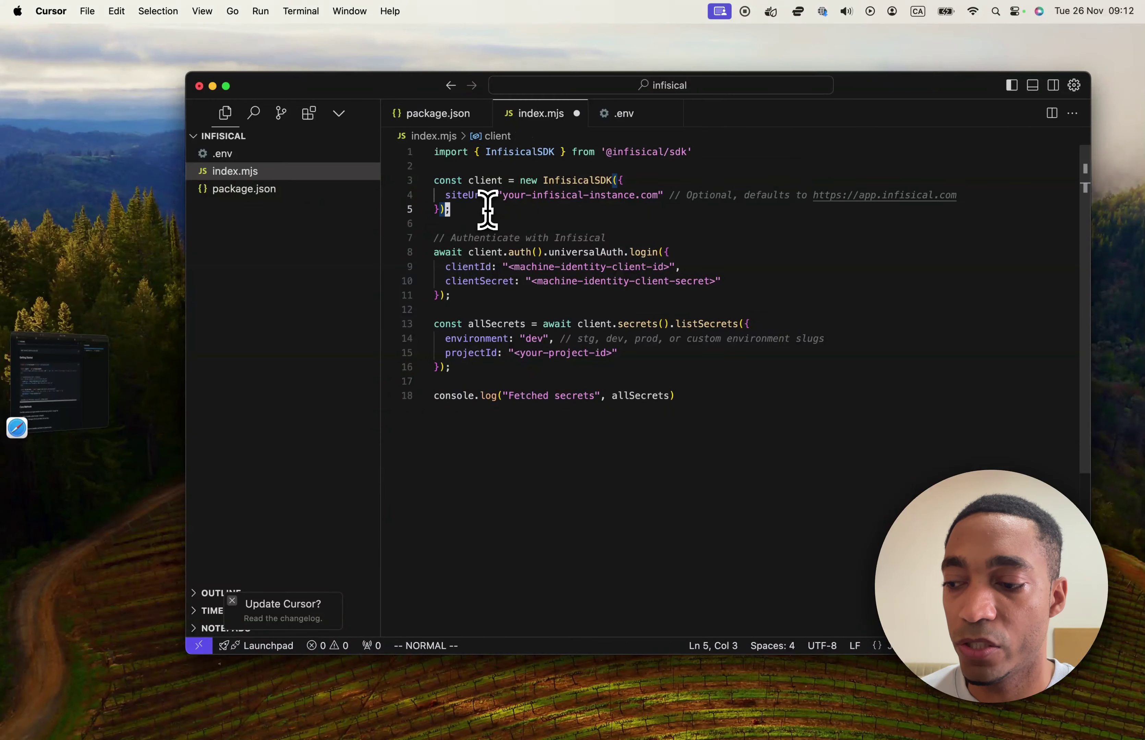
pyautogui.click(86, 399)
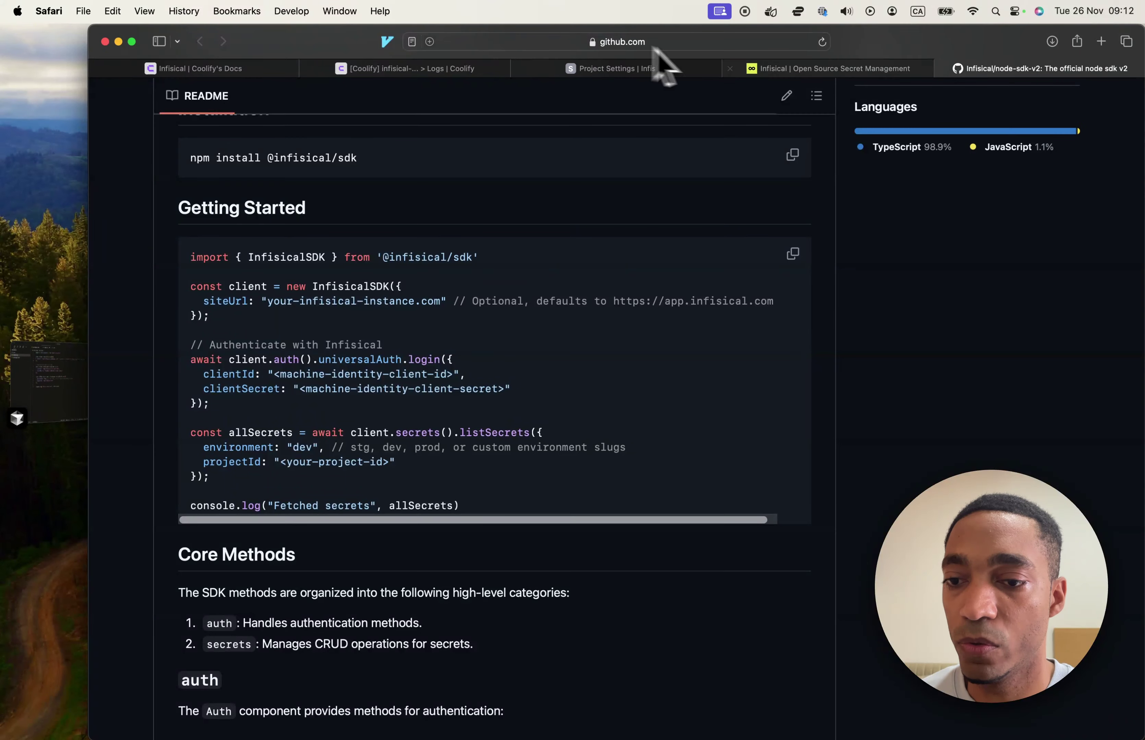
pyautogui.click(630, 69)
pyautogui.click(473, 71)
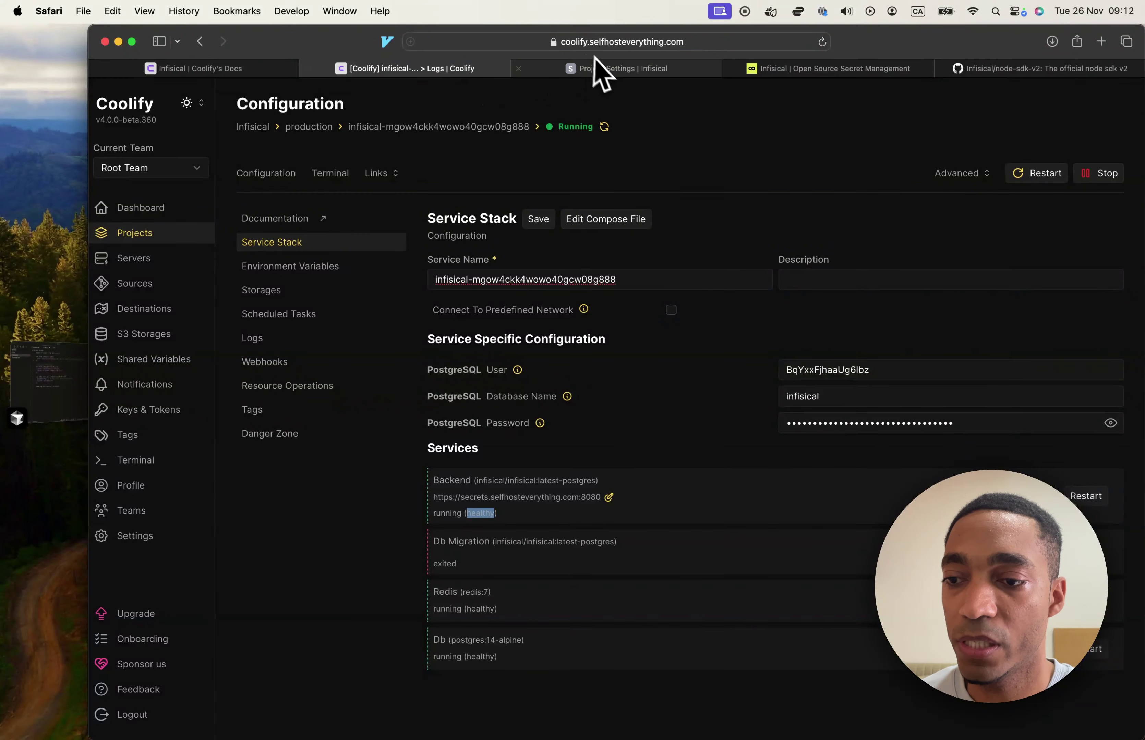
pyautogui.click(625, 71)
pyautogui.click(669, 40)
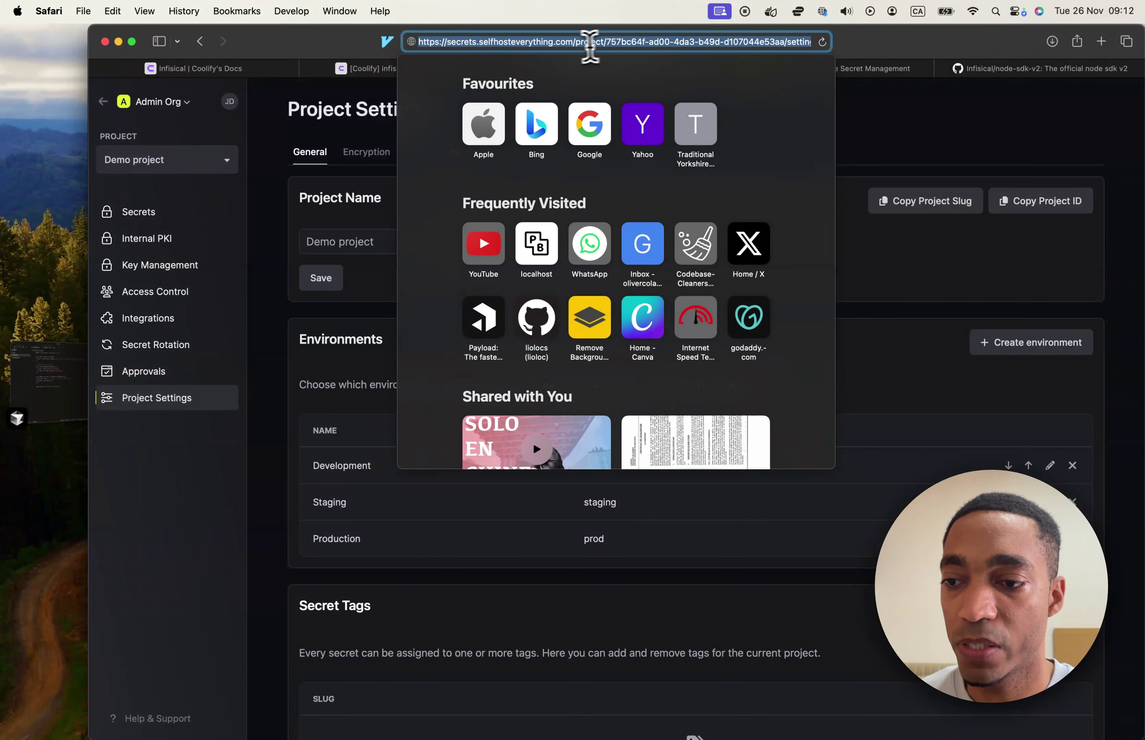
pyautogui.click(590, 43)
pyautogui.moveTo(572, 42); pyautogui.dragTo(397, 43)
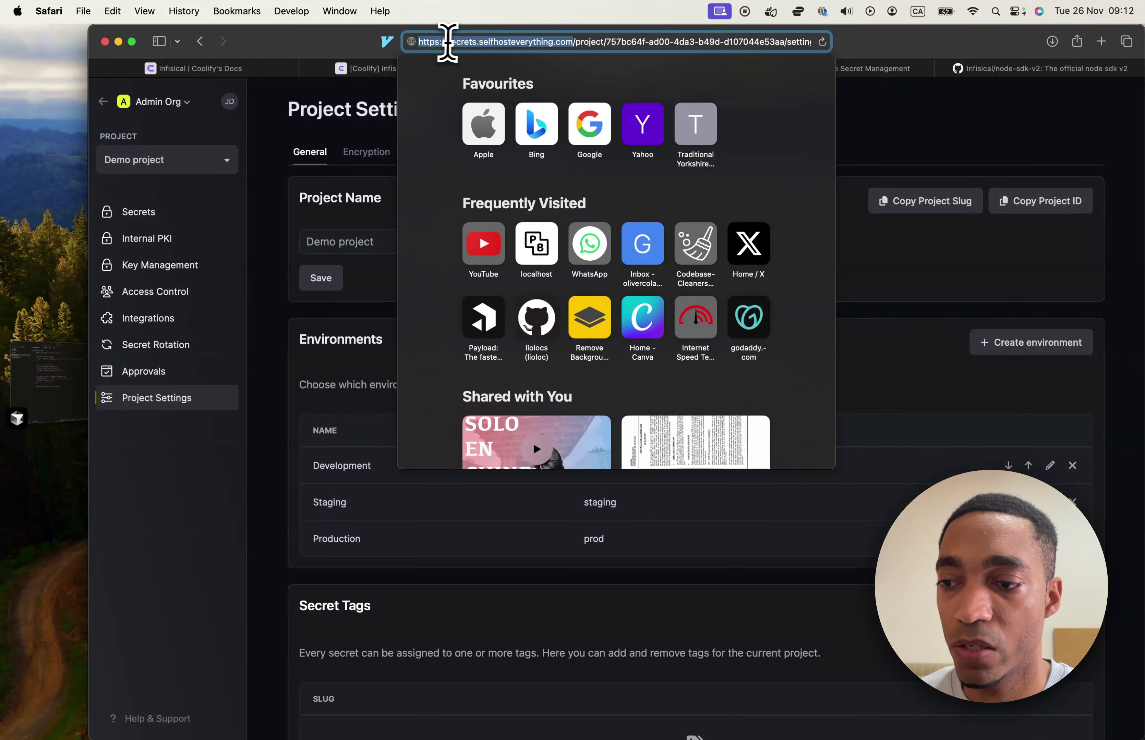
pyautogui.click(49, 401)
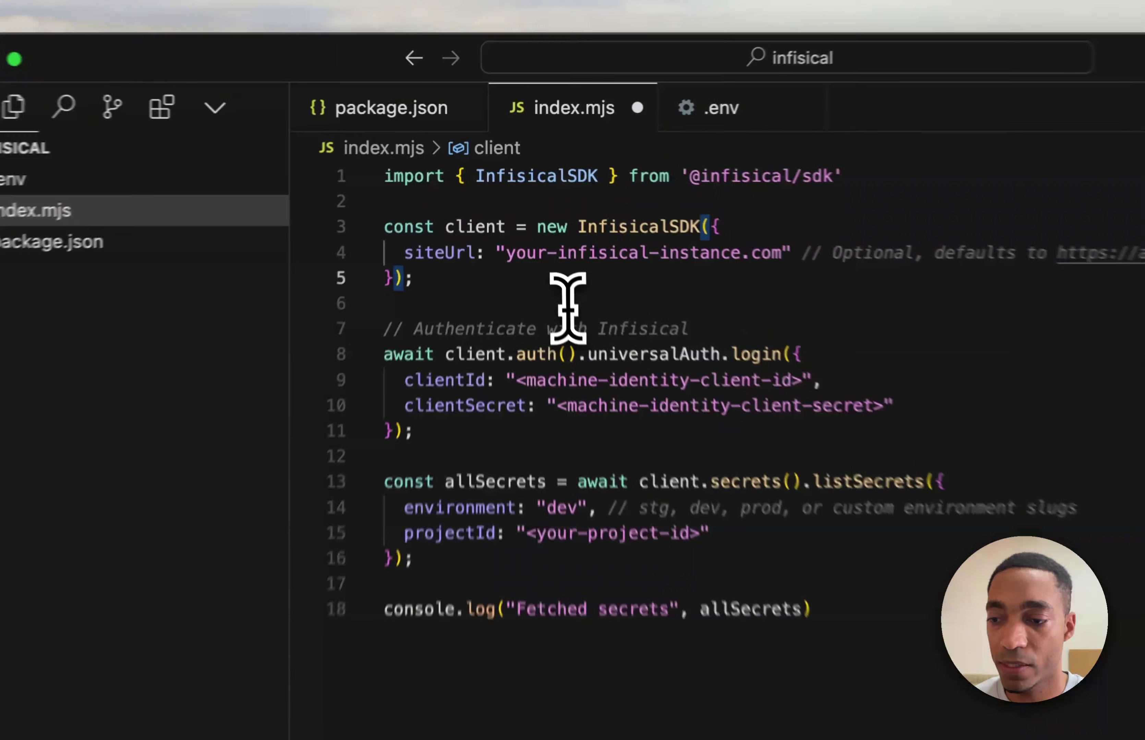
pyautogui.moveTo(790, 253); pyautogui.dragTo(527, 260)
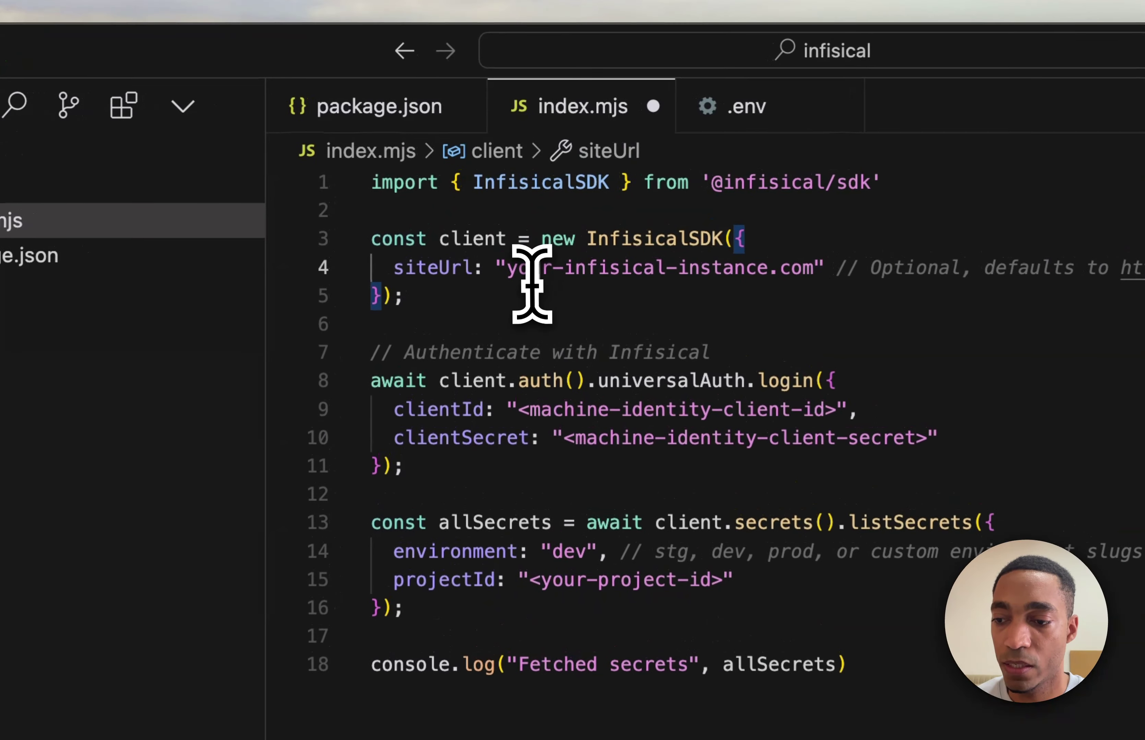
pyautogui.press('super+v')
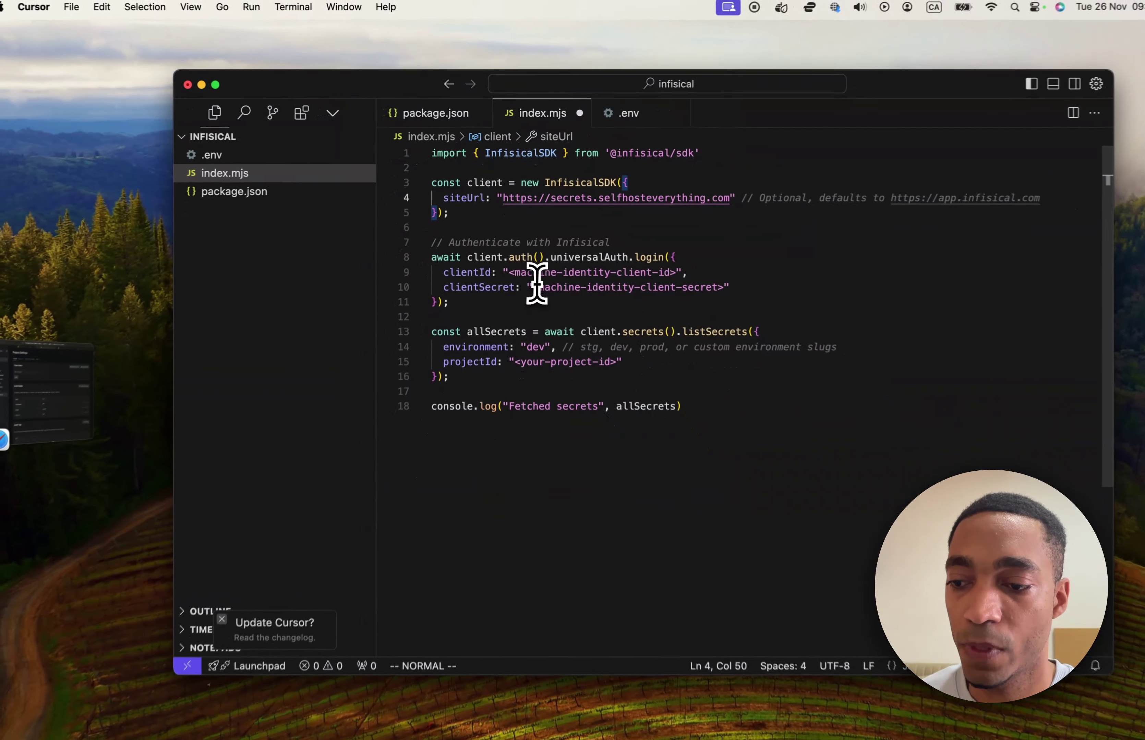
# Read clientId, clientSecret and projectId from the INFISICAL_ process.env variables
pyautogui.click(552, 412)
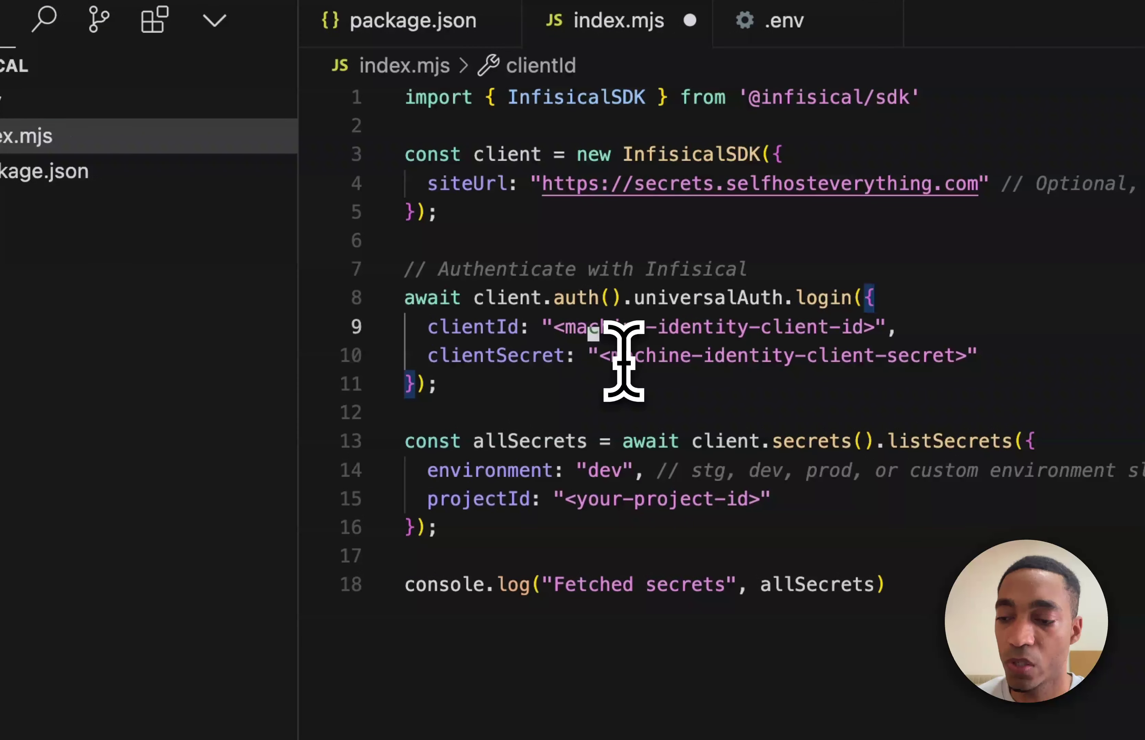
pyautogui.press('c')
pyautogui.press('a')
pyautogui.press('"')
pyautogui.write('p,')
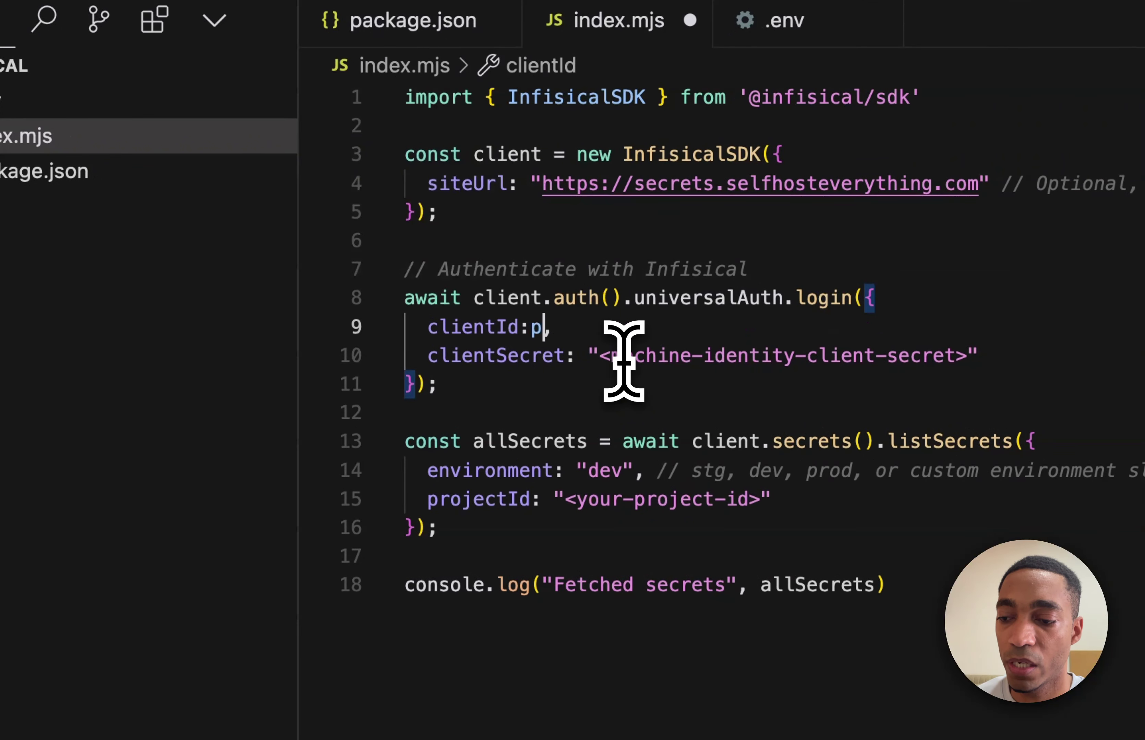
pyautogui.press('BackSpace')
pyautogui.write('process')
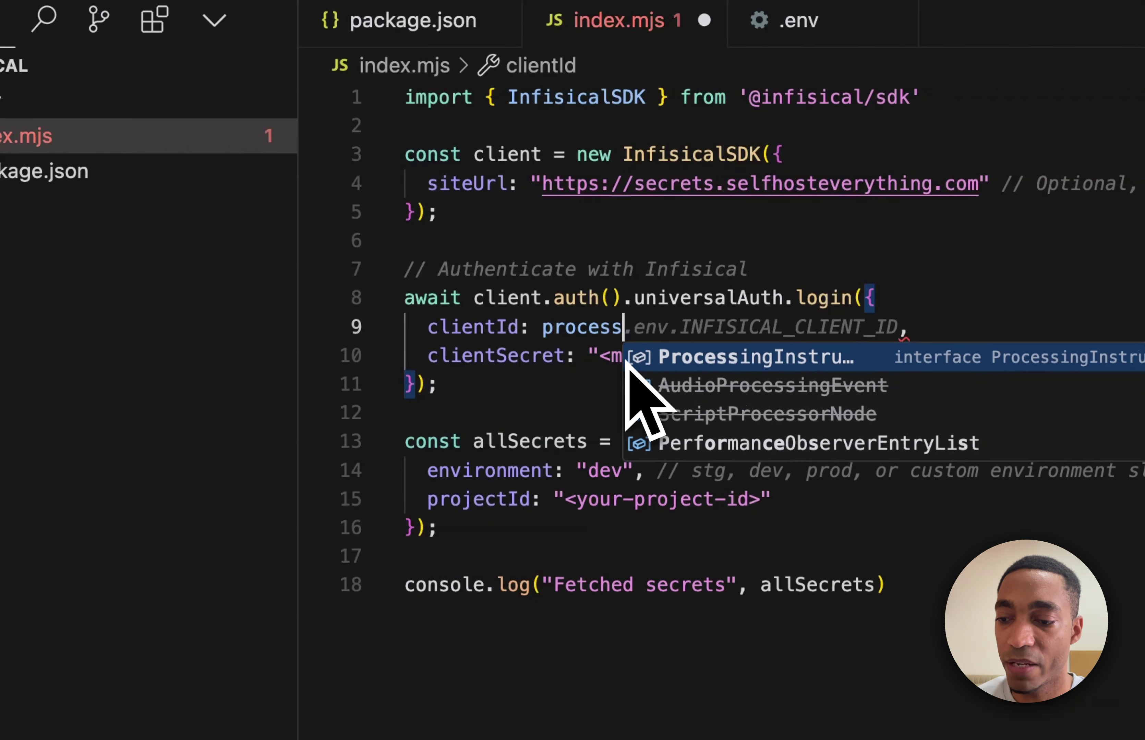
pyautogui.press('Tab')
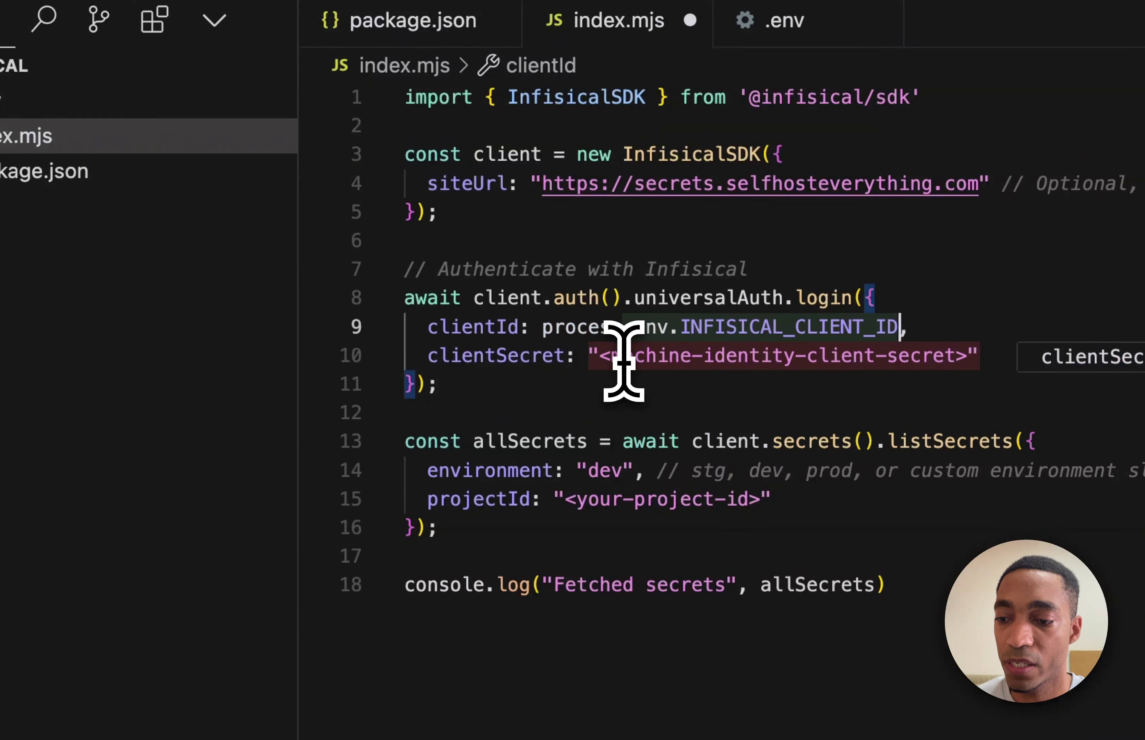
pyautogui.press('Tab')
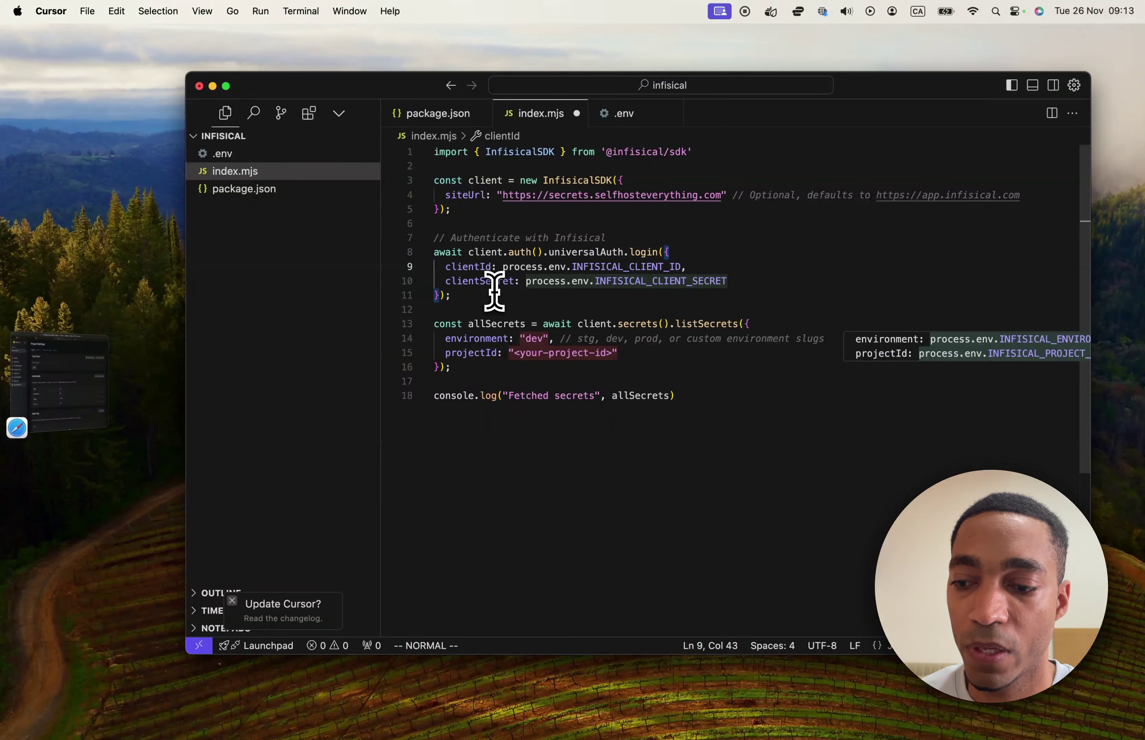
pyautogui.press('Tab')
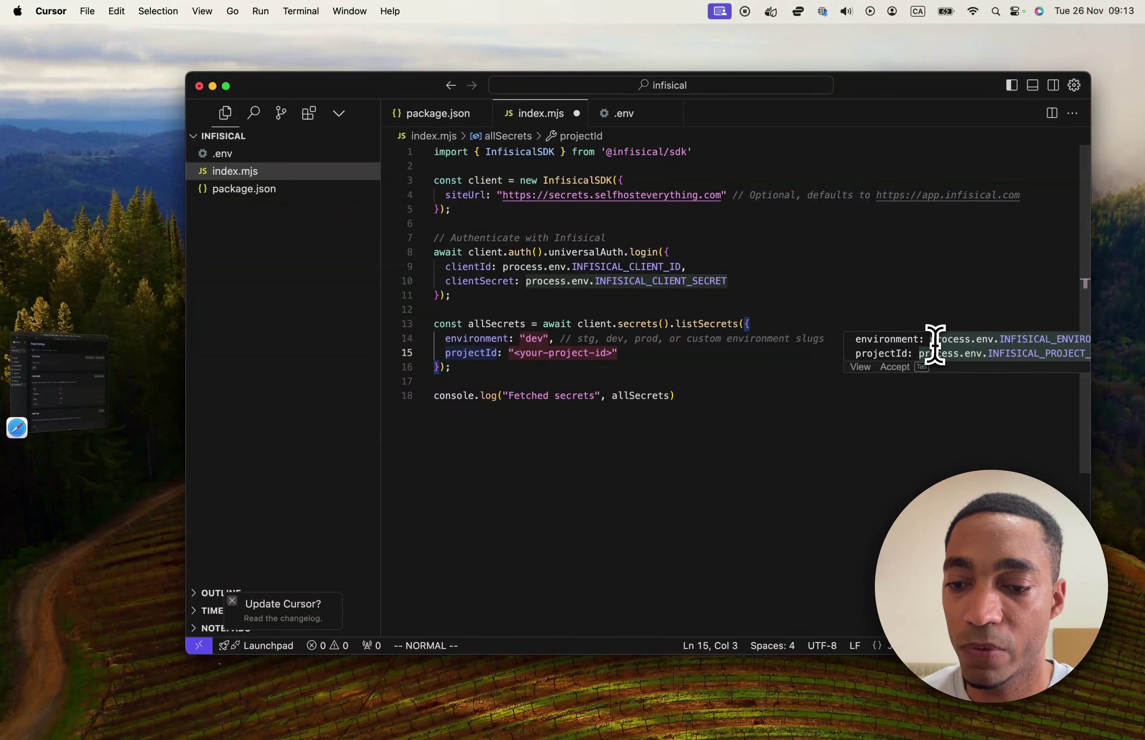
pyautogui.press('Tab')
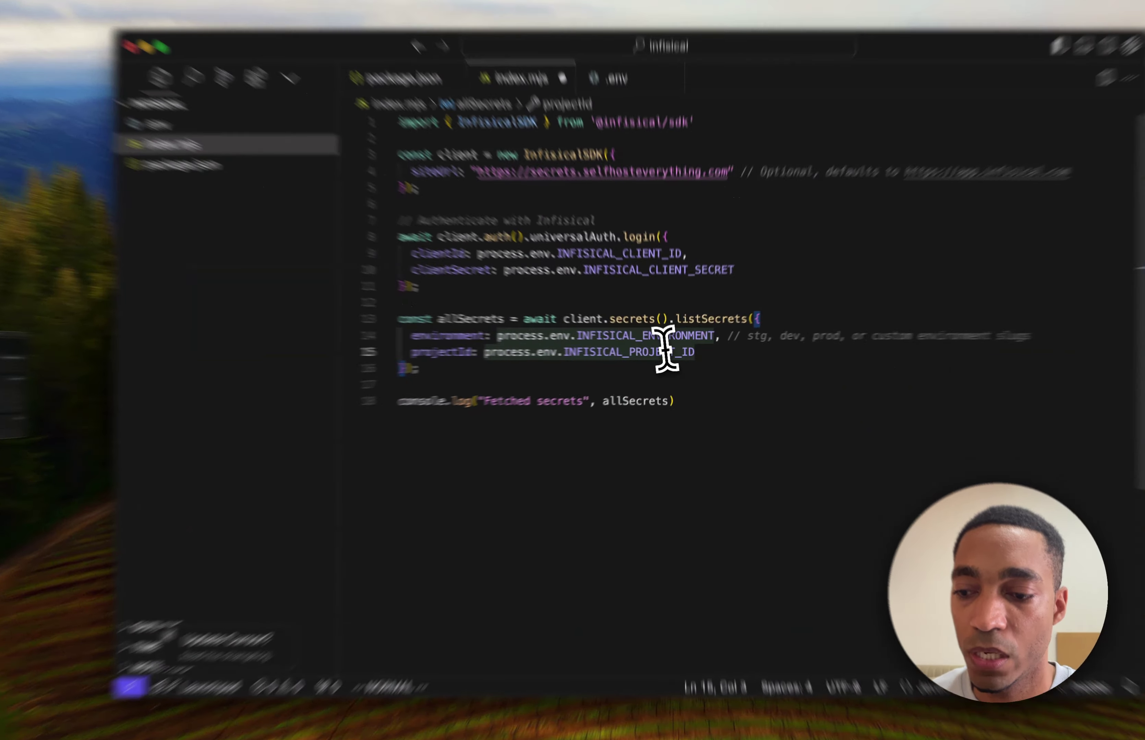
# Set the environment to "prod" and save the formatted index.mjs
pyautogui.click(612, 336)
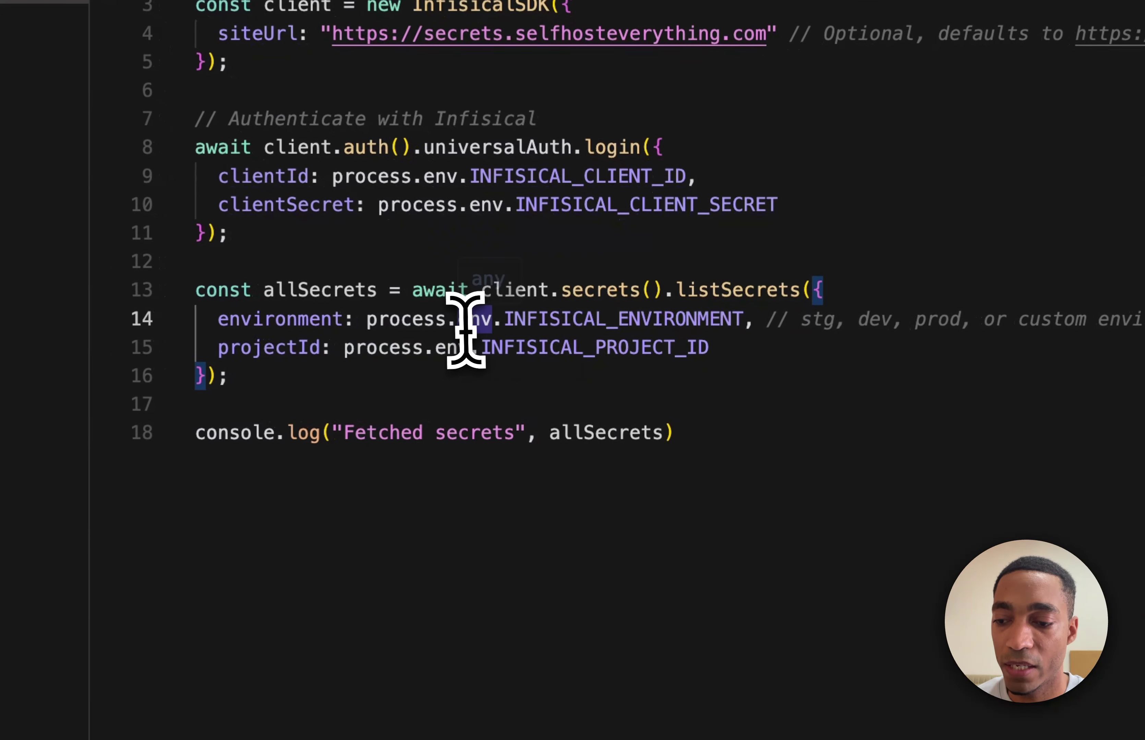
pyautogui.press('v')
pyautogui.moveTo(364, 319); pyautogui.dragTo(742, 324)
pyautogui.press('BackSpace')
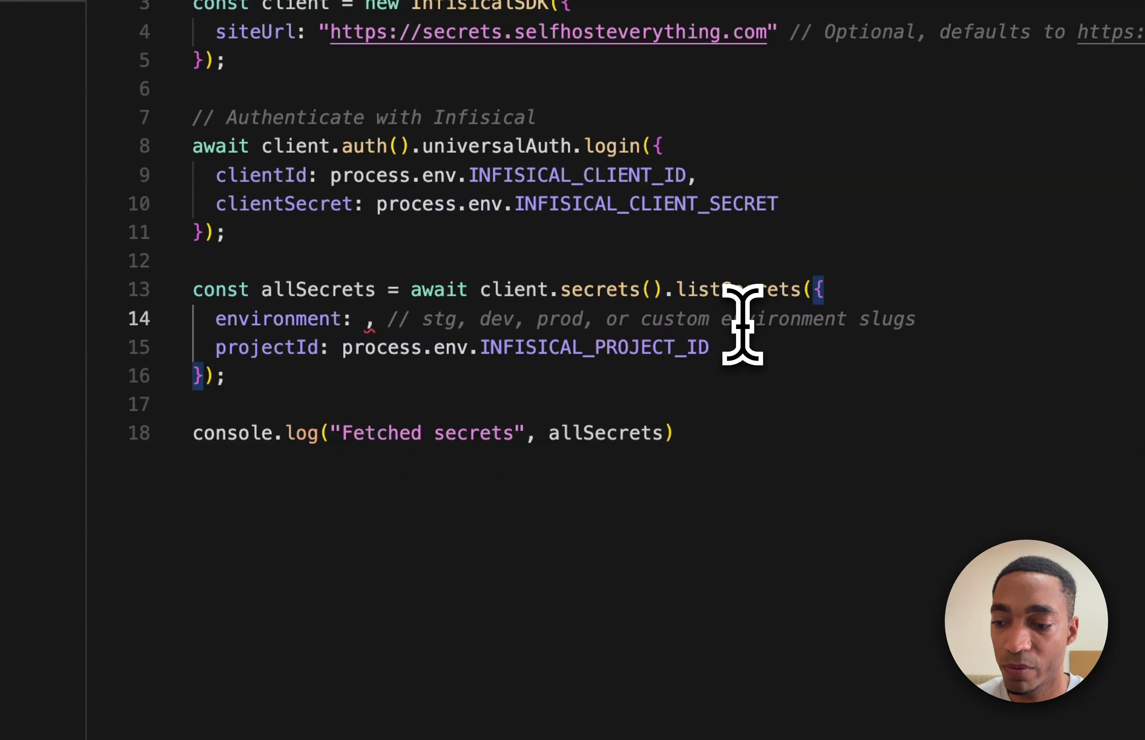
pyautogui.write('"prod')
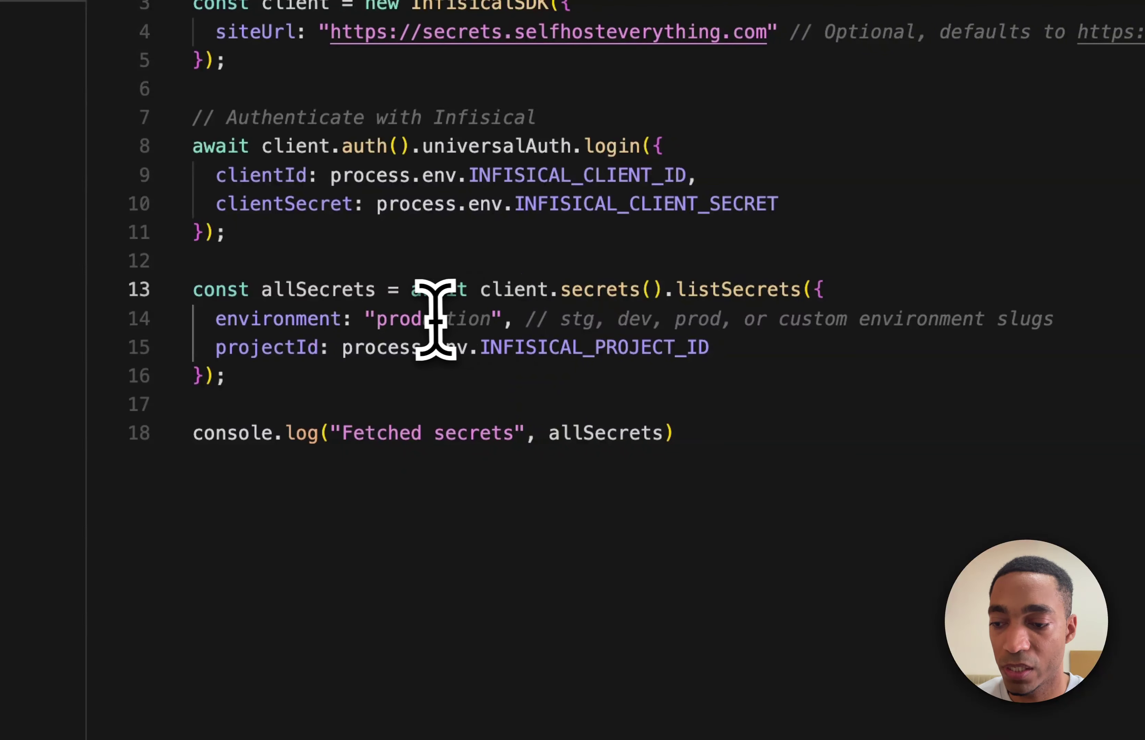
pyautogui.click(425, 377)
pyautogui.click(456, 290)
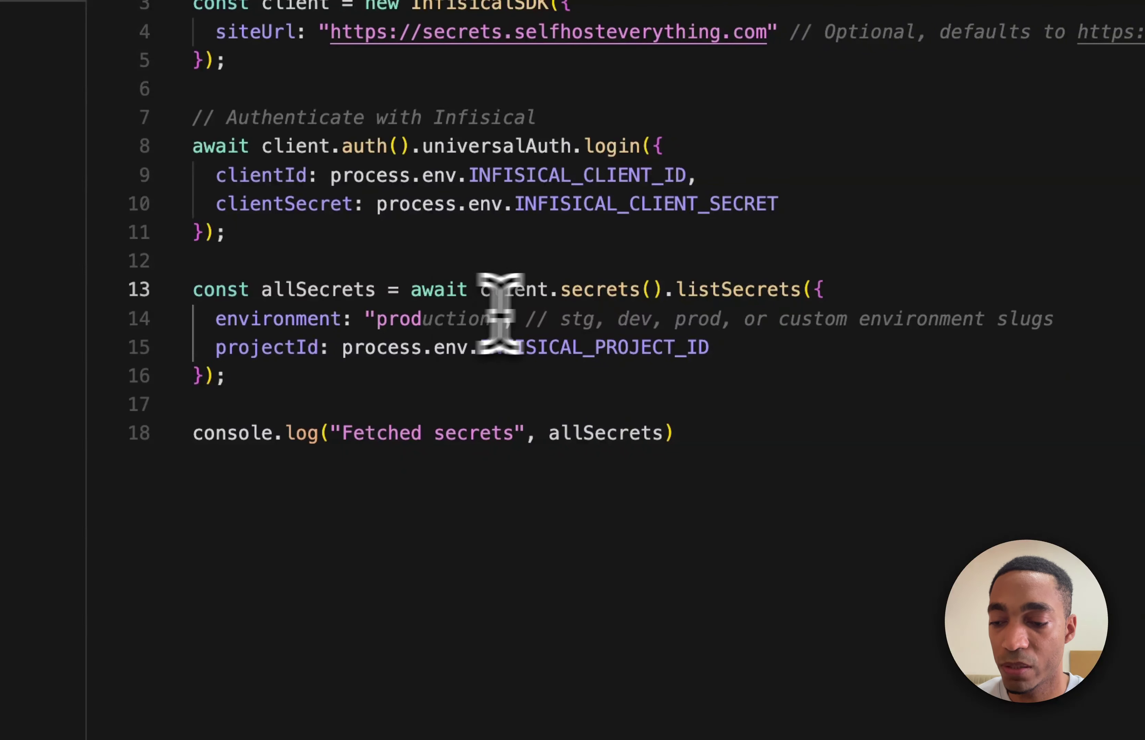
pyautogui.click(574, 348)
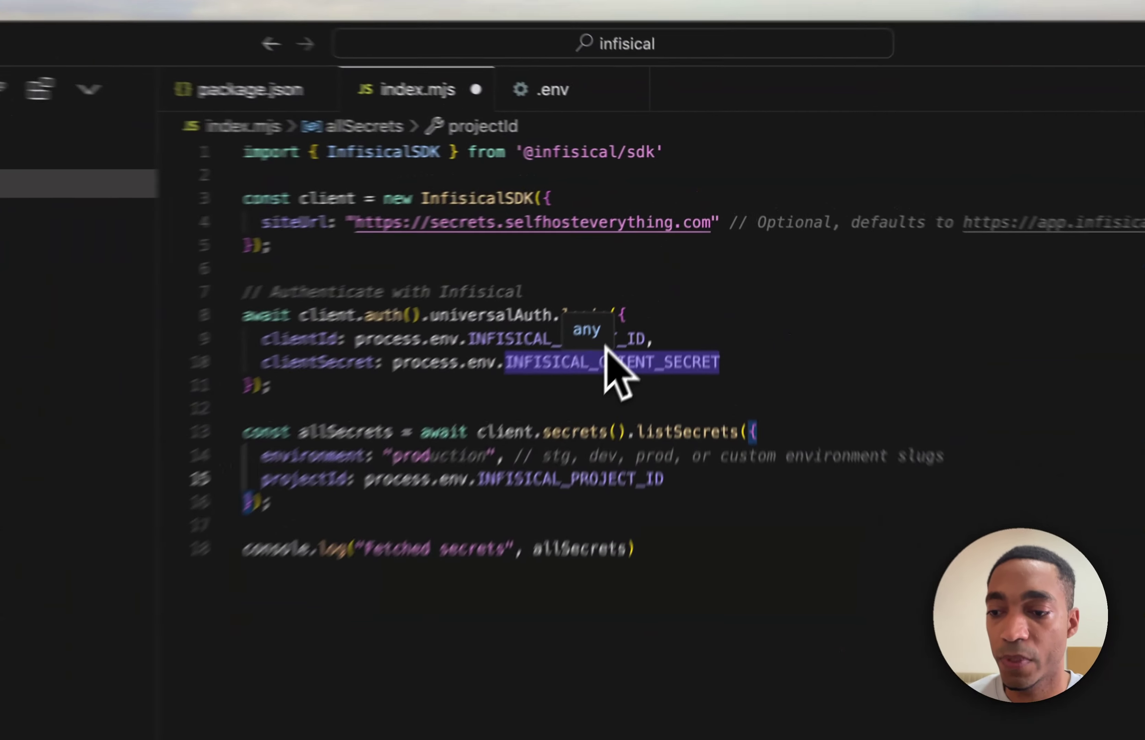
pyautogui.press('super+s')
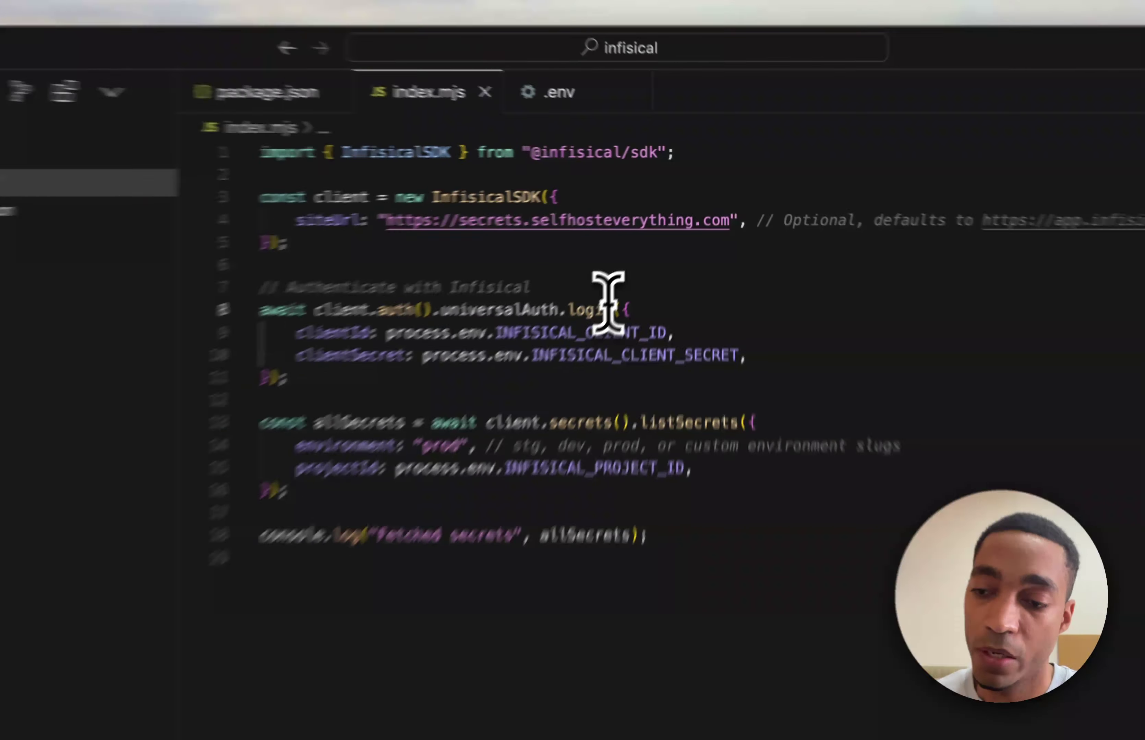
pyautogui.hotkey('ctrl', '`')
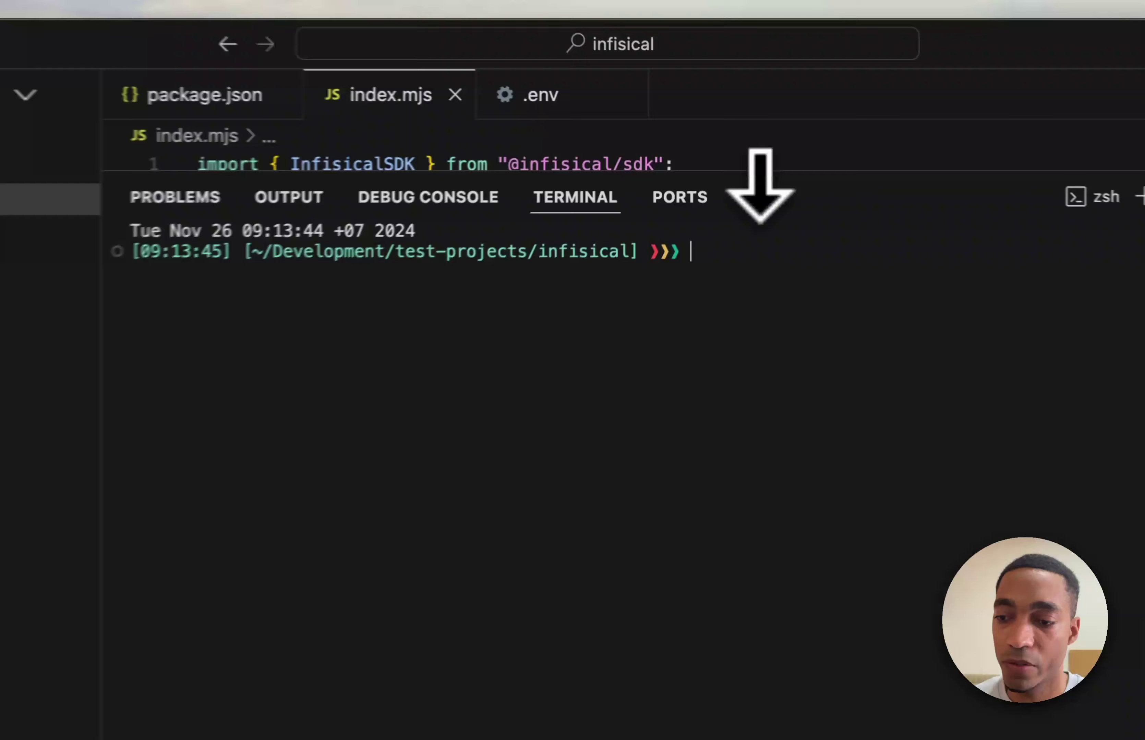
pyautogui.moveTo(747, 164); pyautogui.dragTo(727, 371)
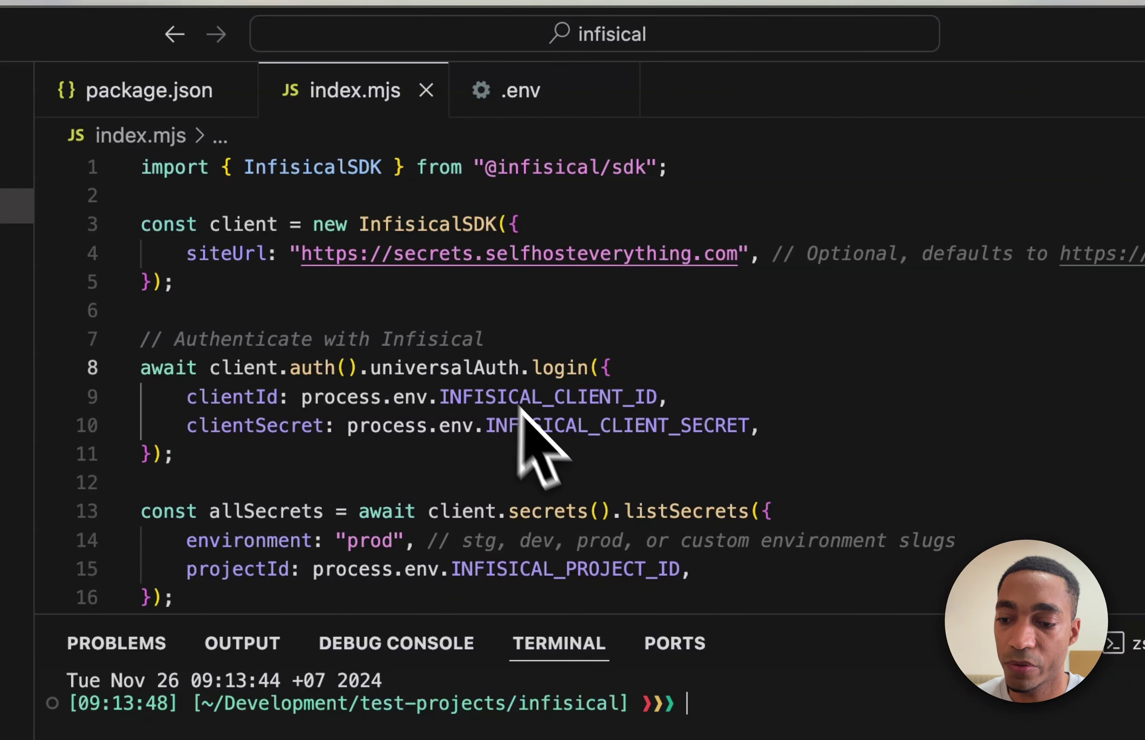
pyautogui.write('pnpm add @')
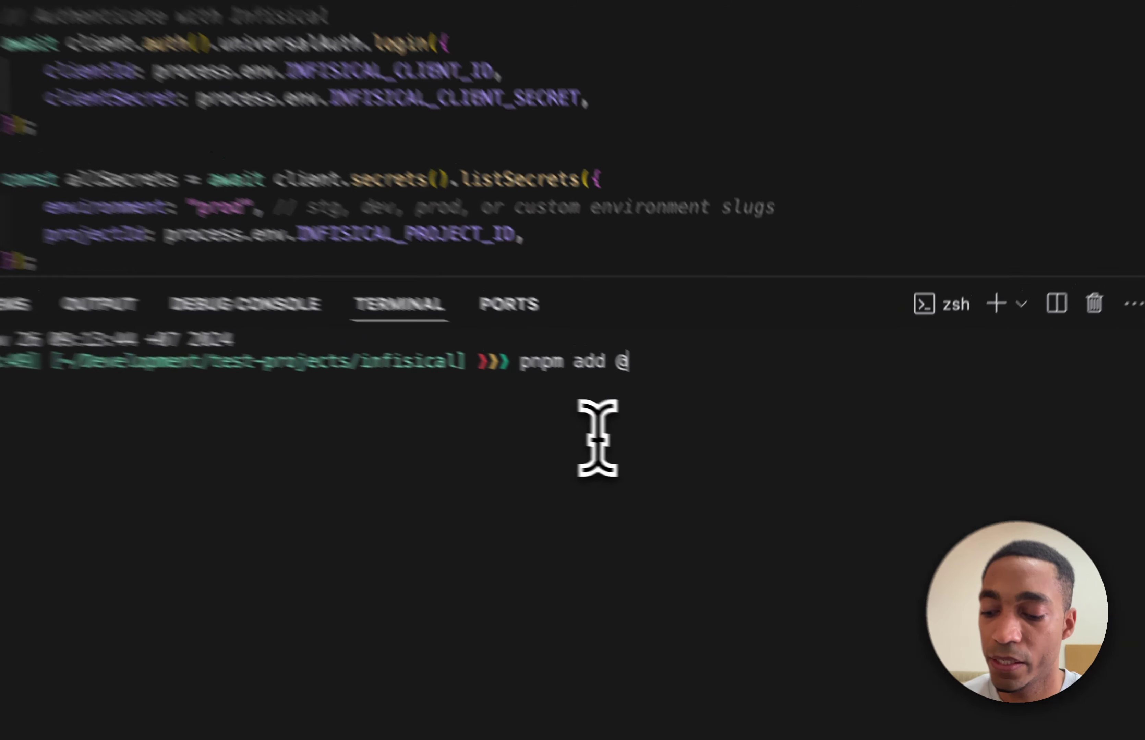
pyautogui.write('dotenvx')
pyautogui.write('/dotenvx')
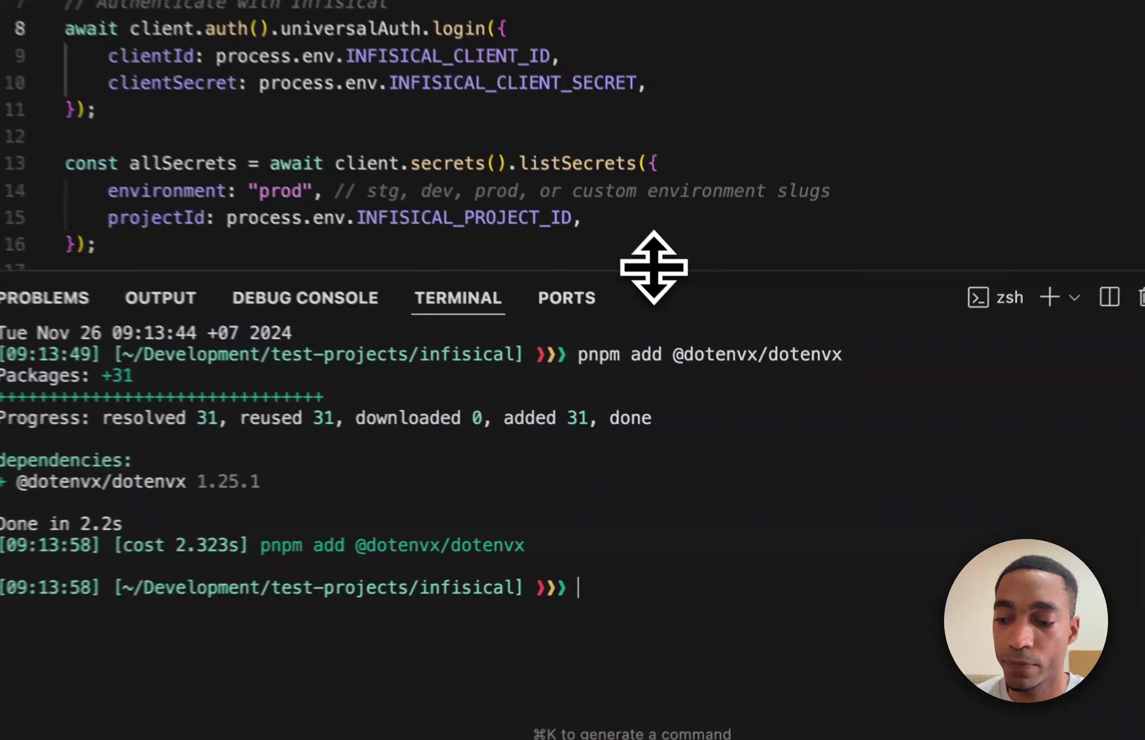
pyautogui.moveTo(748, 373); pyautogui.dragTo(736, 529)
pyautogui.moveTo(621, 552); pyautogui.dragTo(620, 584)
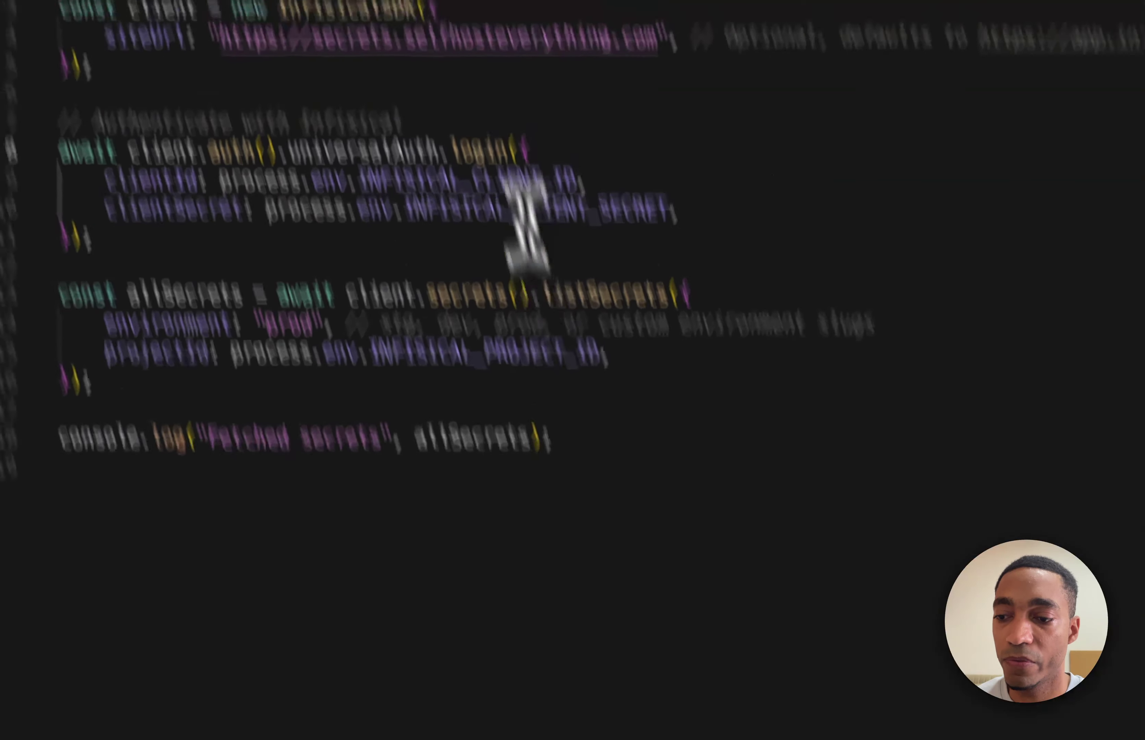
pyautogui.click(527, 219)
pyautogui.press('Return')
pyautogui.press('Up')
pyautogui.write('import {')
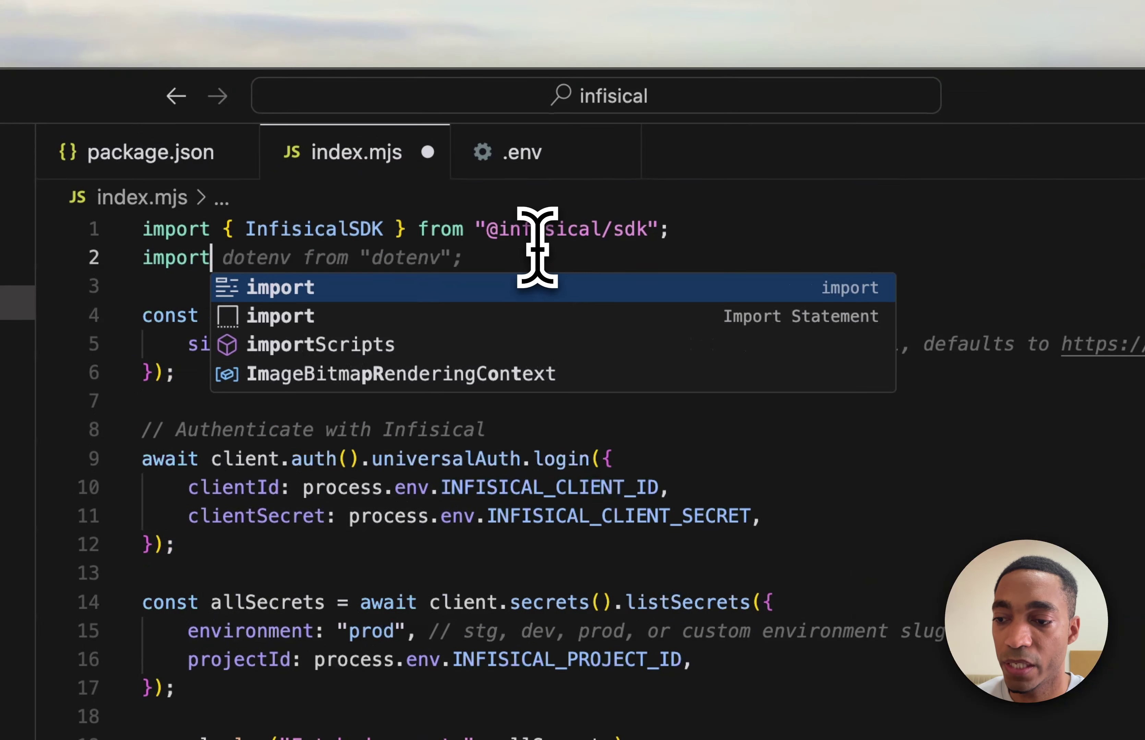
pyautogui.write('config}')
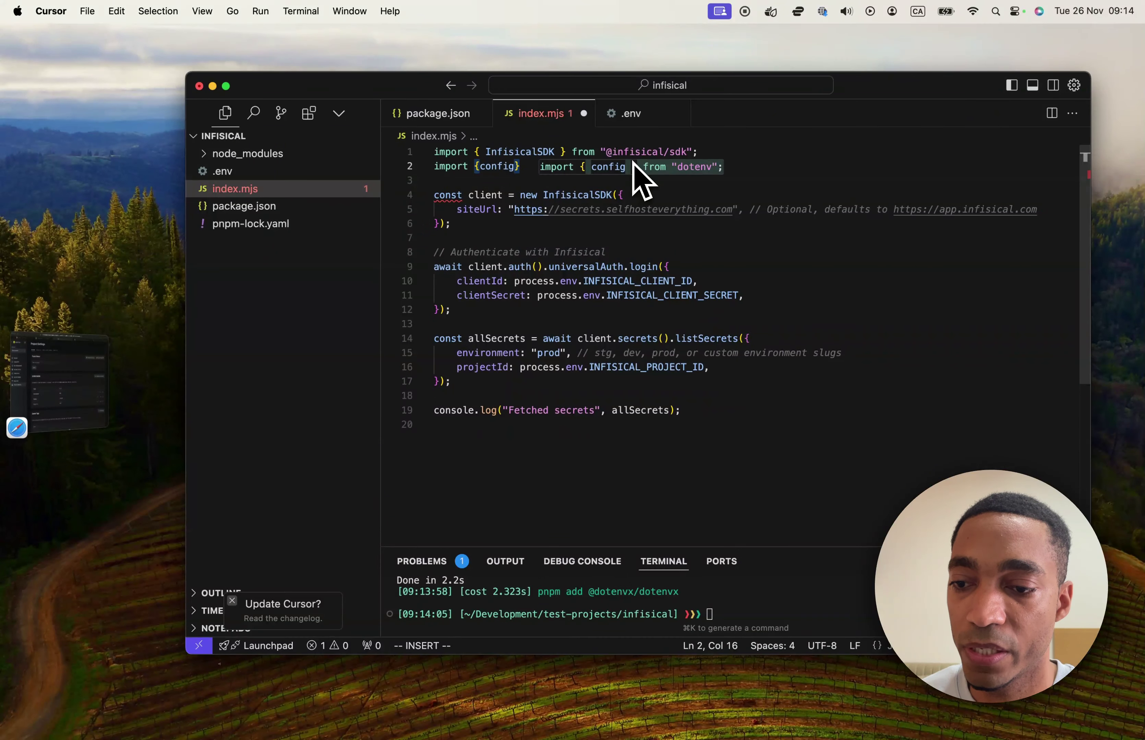
pyautogui.write(' from "@')
pyautogui.press('Return')
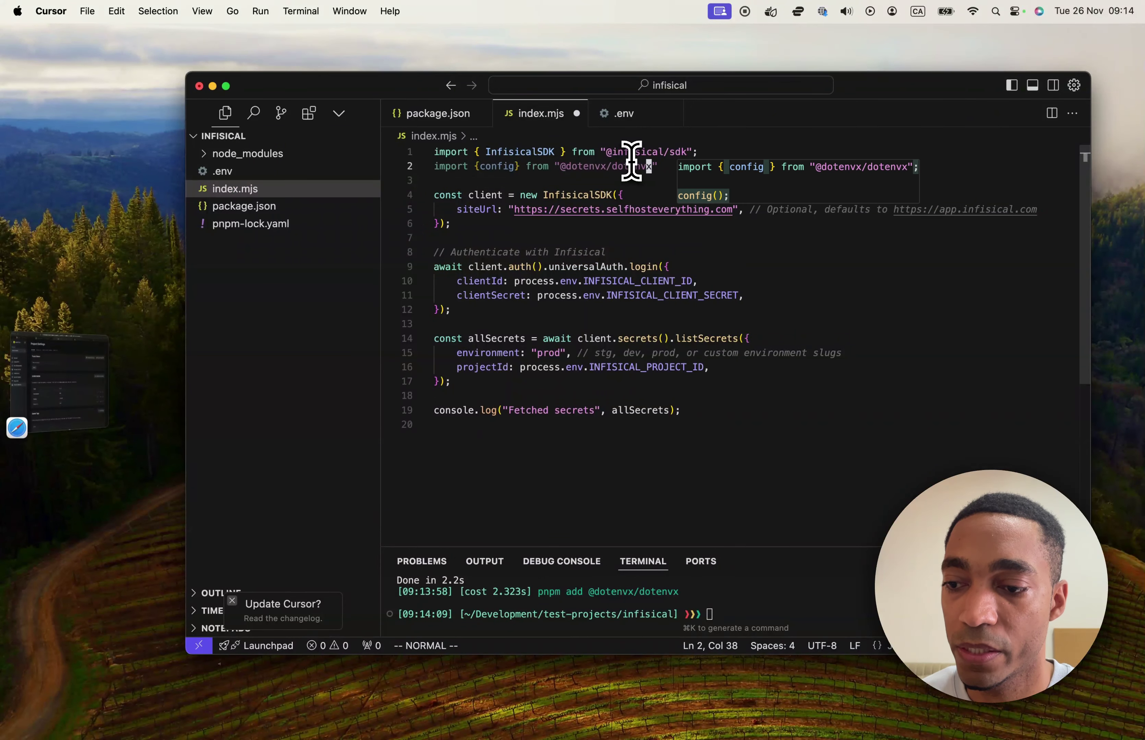
# Accept the suggested config() call, remove the blank line, and save index.mjs
pyautogui.press('Tab')
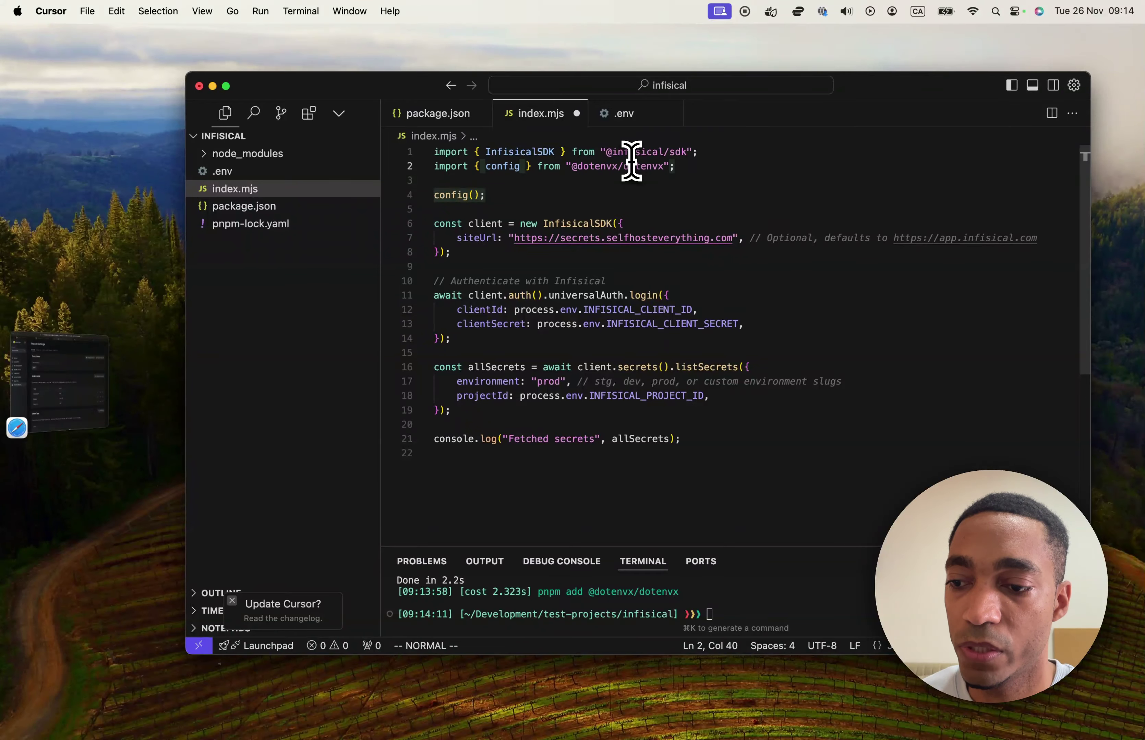
pyautogui.press('d')
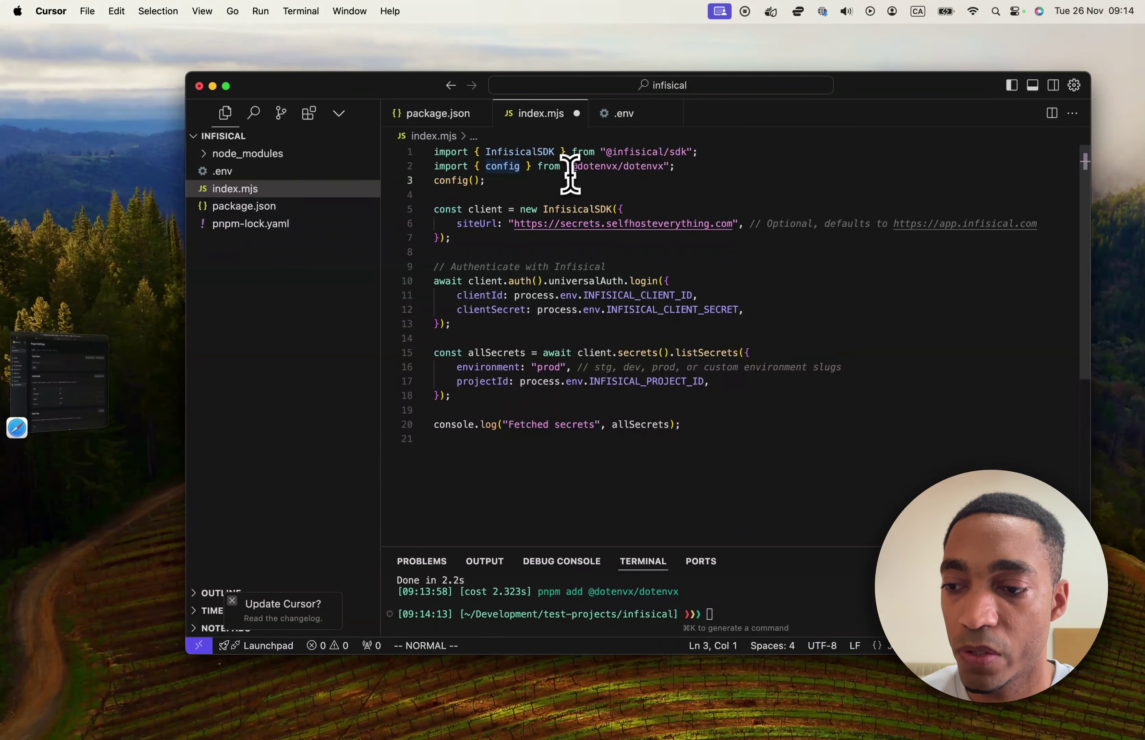
pyautogui.press('super+s')
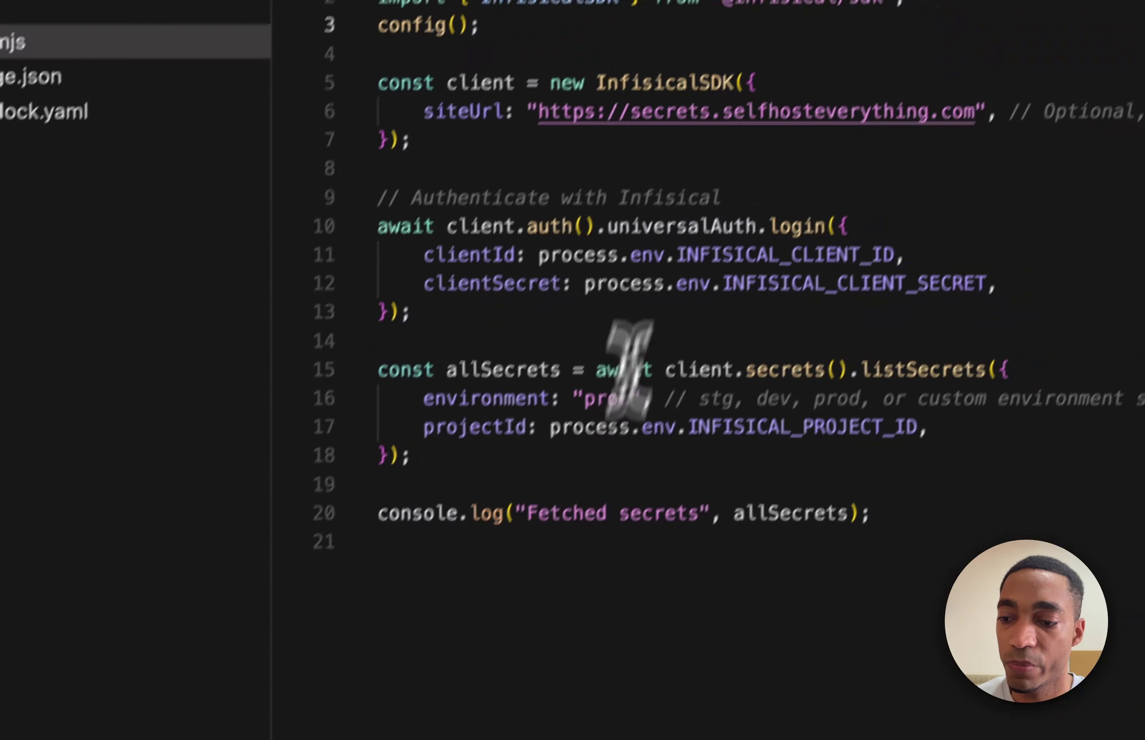
pyautogui.doubleClick(801, 283)
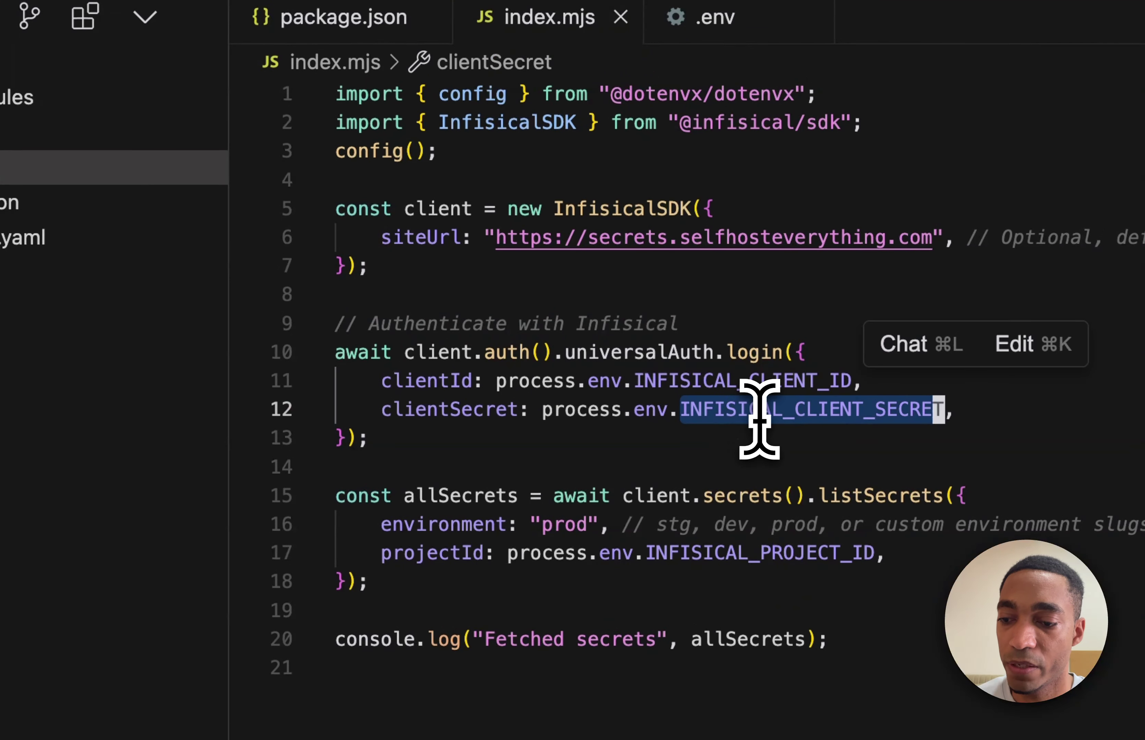
pyautogui.click(770, 469)
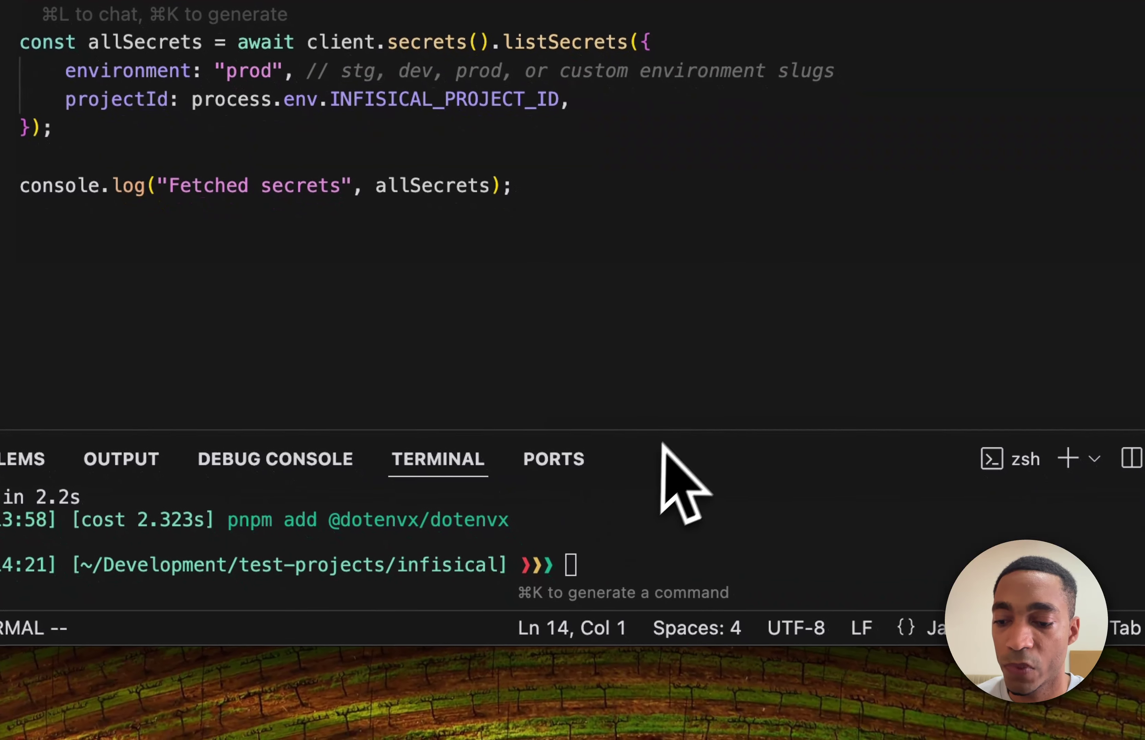
# Run node index.mjs in the terminal, which fails with ERR_MODULE_NOT_FOUND
pyautogui.click(677, 544)
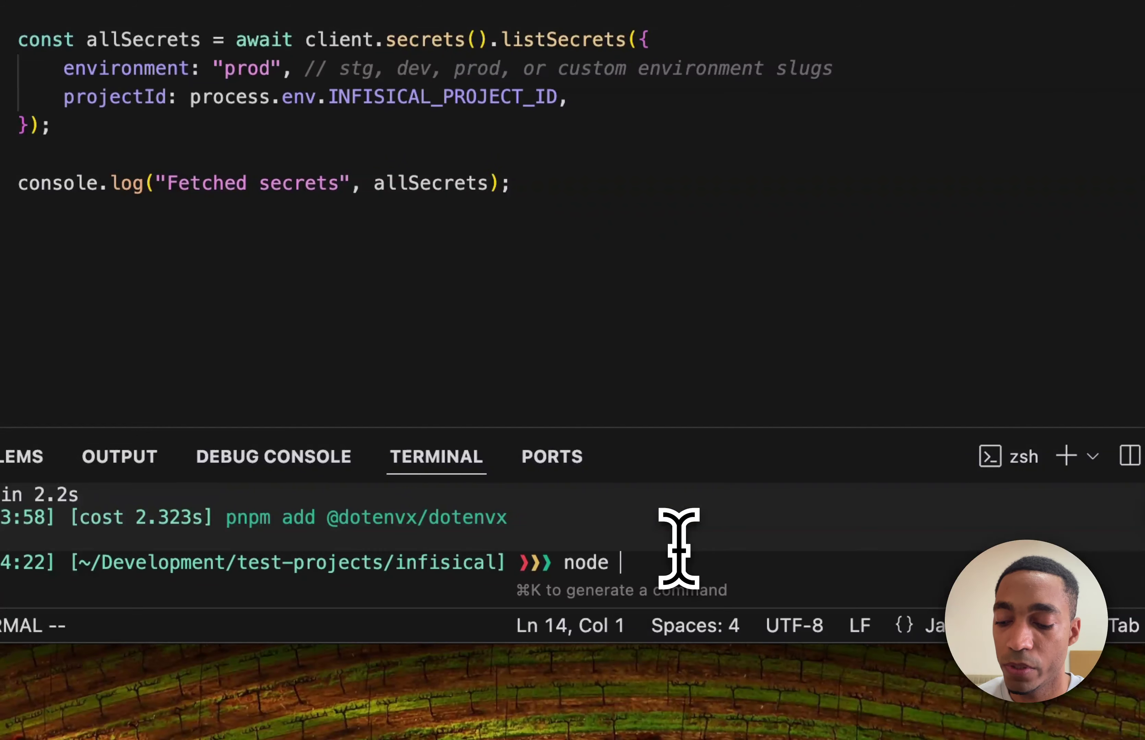
pyautogui.write('node index.mjs')
pyautogui.press('Return')
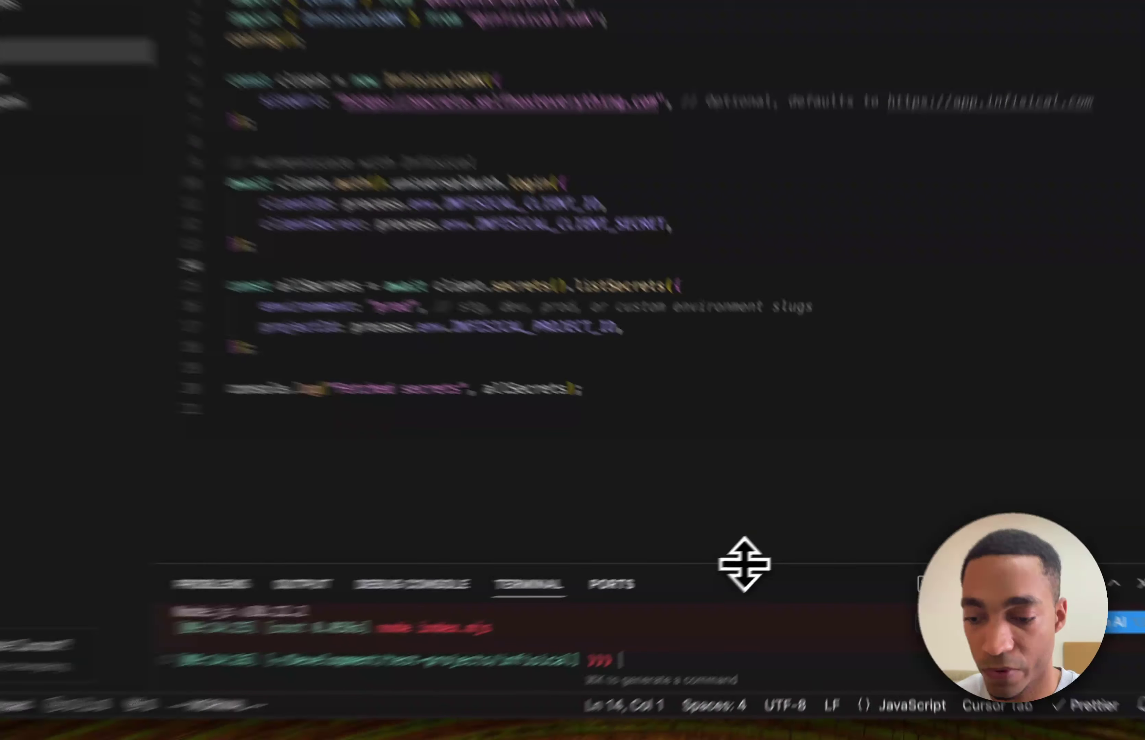
pyautogui.moveTo(779, 545); pyautogui.dragTo(796, 318)
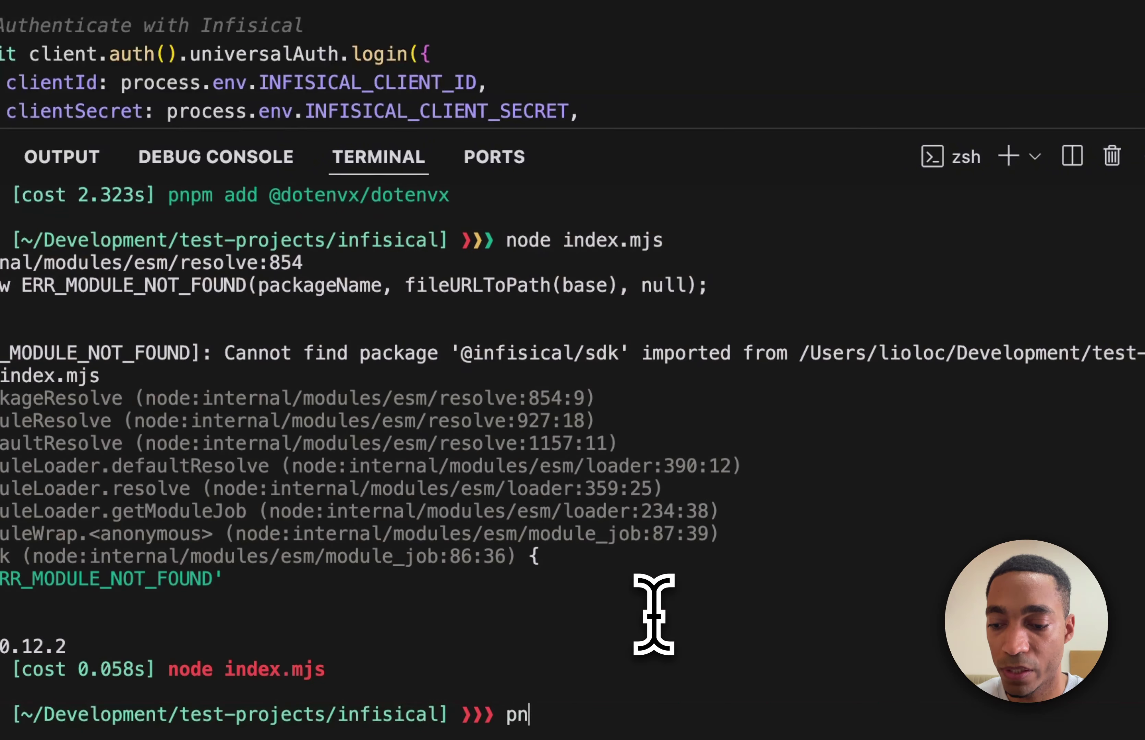
pyautogui.write('d @in')
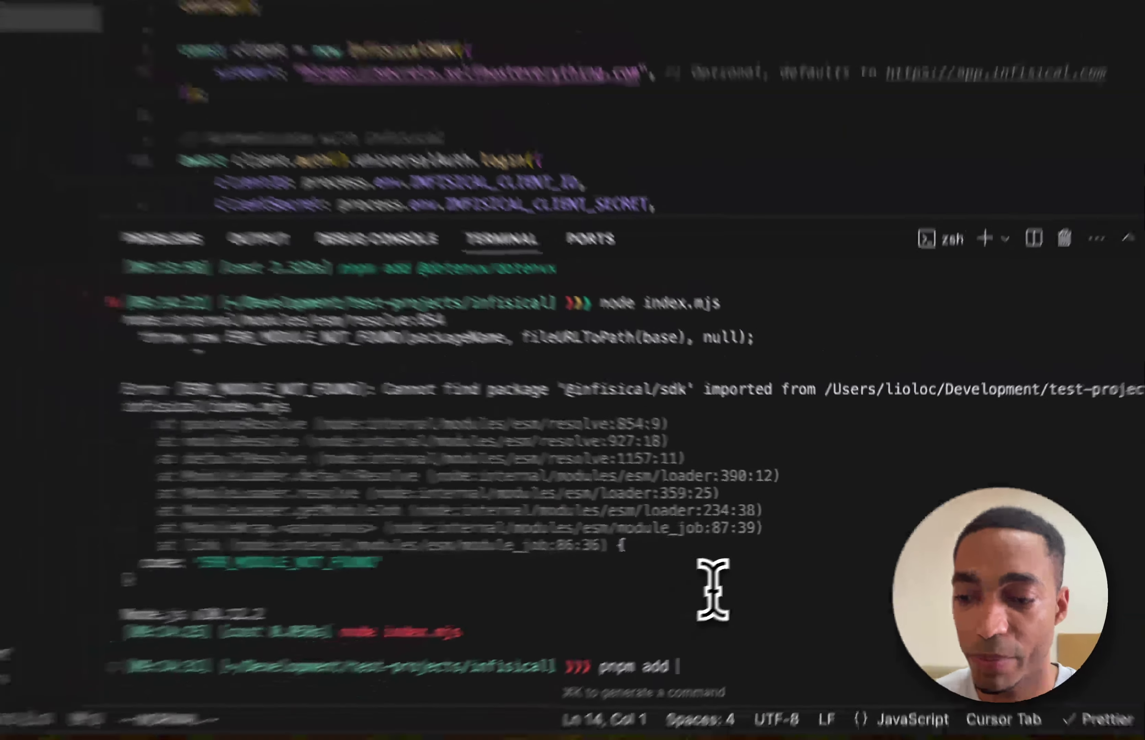
pyautogui.write('fisical/sdk')
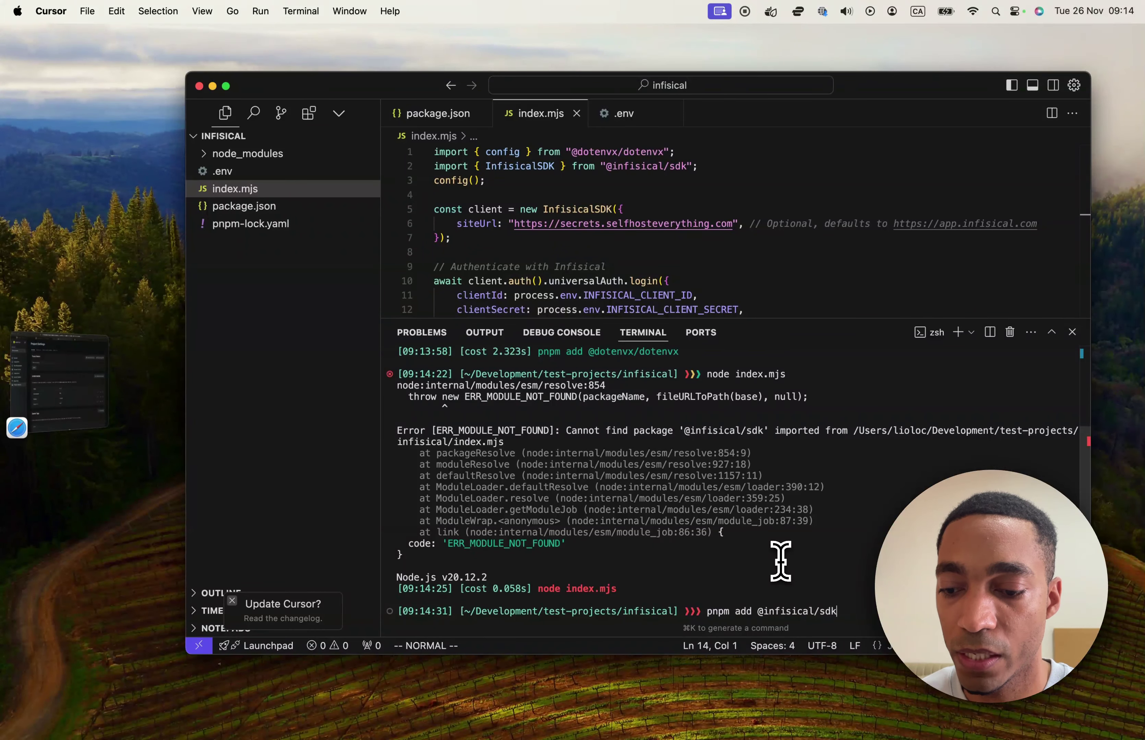
pyautogui.press('Return')
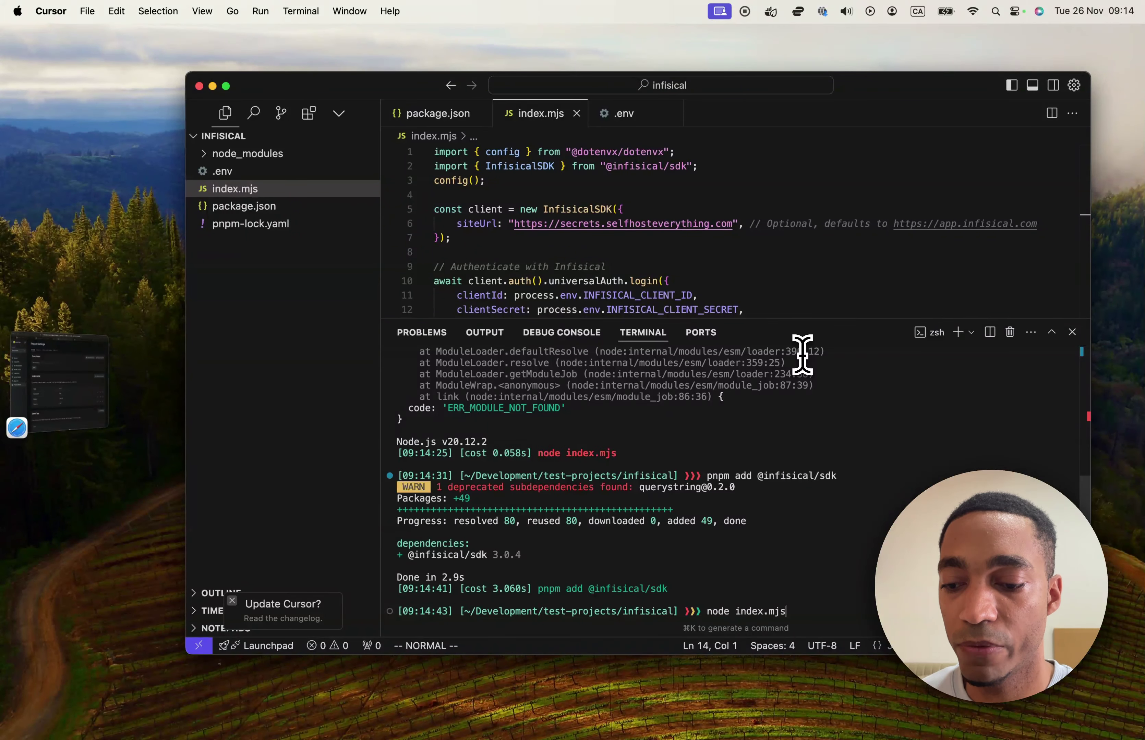
pyautogui.press('Return')
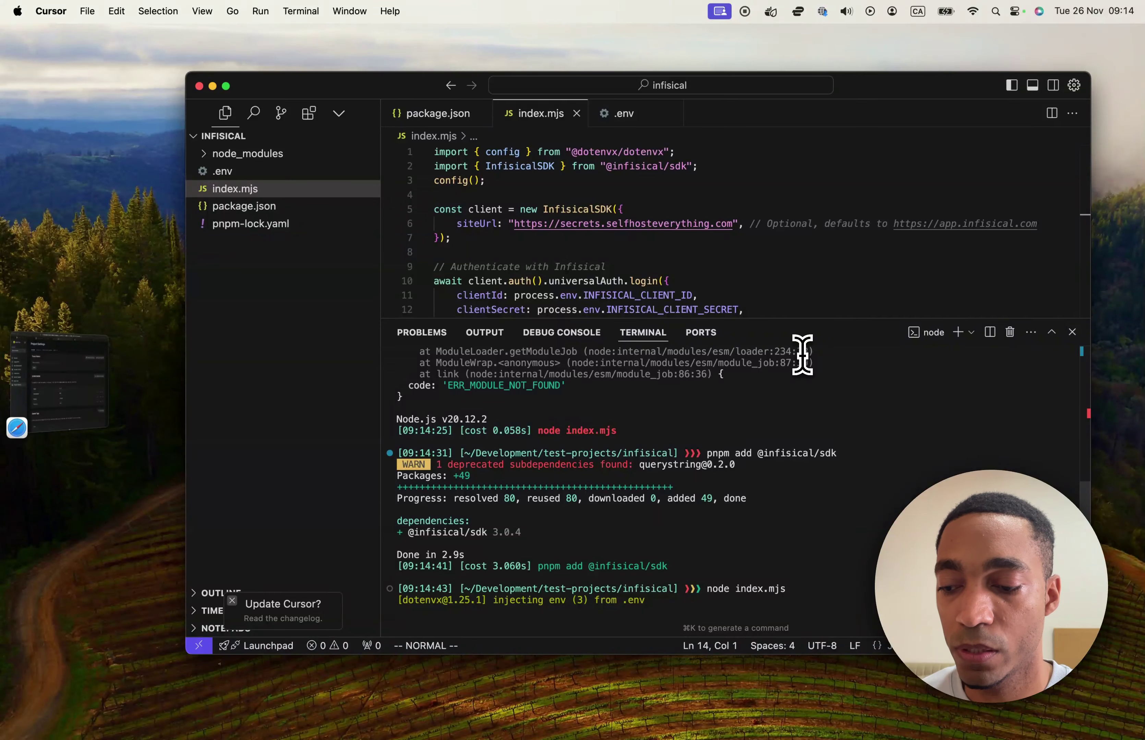
# Inspect the fetched POSTGRES_TOKEN secret's key, value and prod environment, then shrink the terminal
pyautogui.scroll(3, 767, 382)
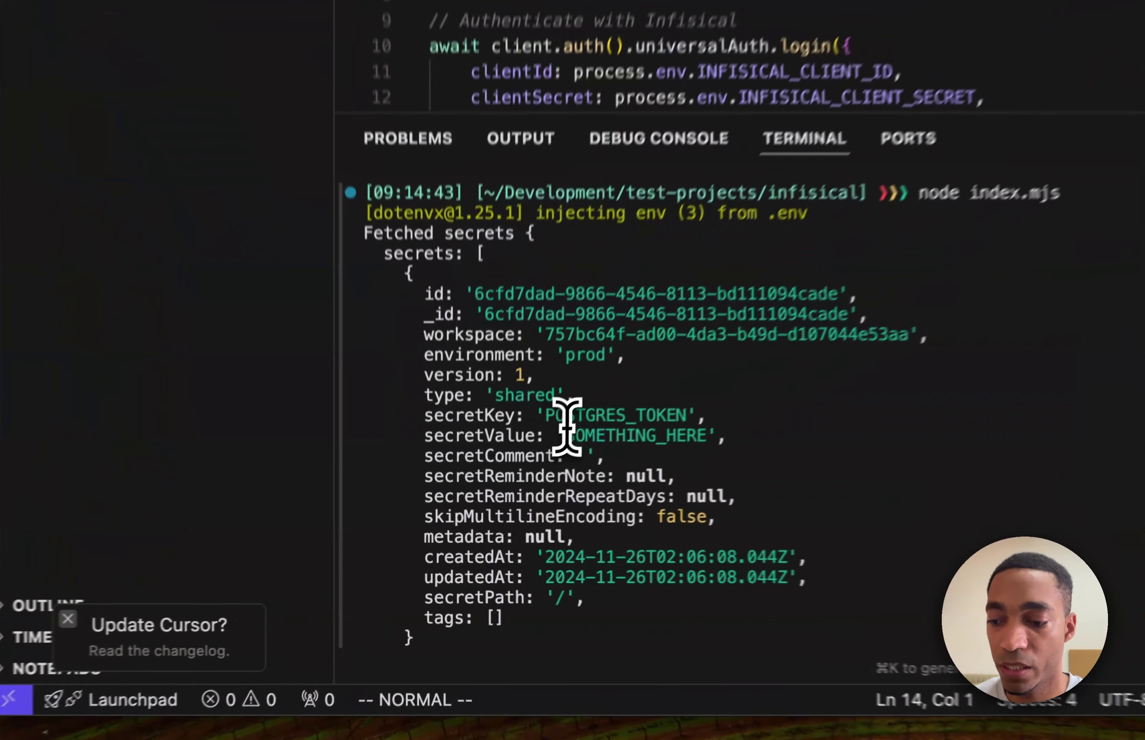
pyautogui.doubleClick(529, 487)
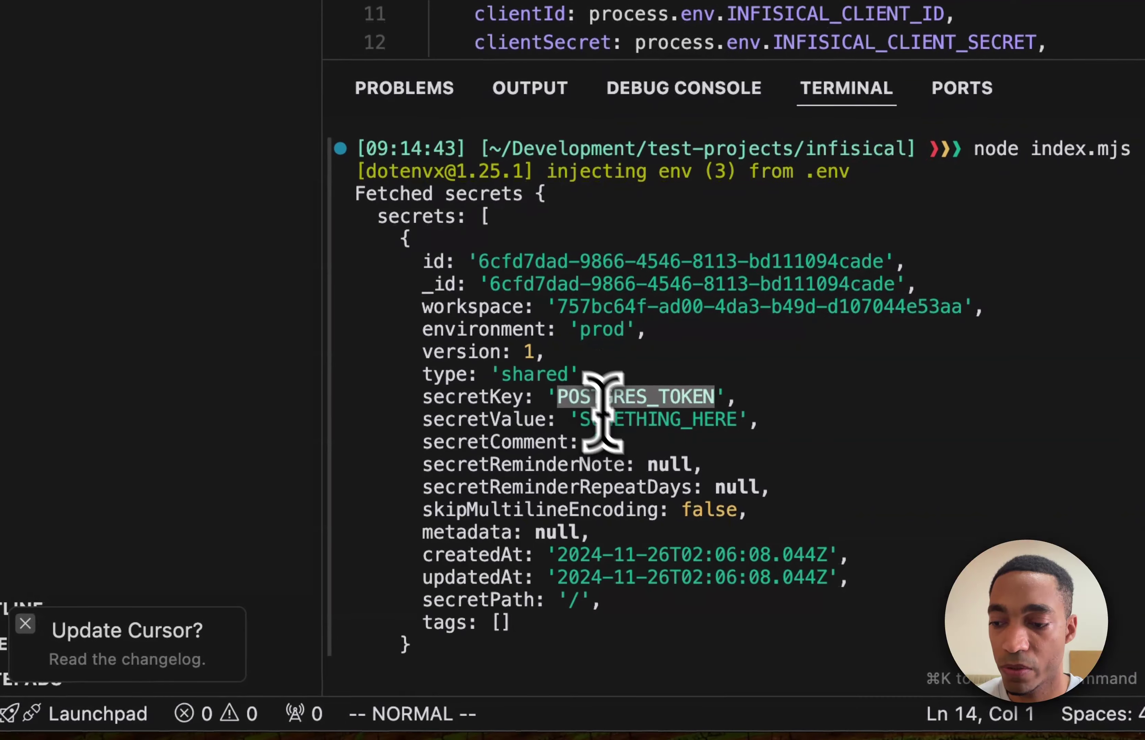
pyautogui.moveTo(475, 214); pyautogui.dragTo(476, 391)
pyautogui.click(481, 617)
pyautogui.click(510, 416)
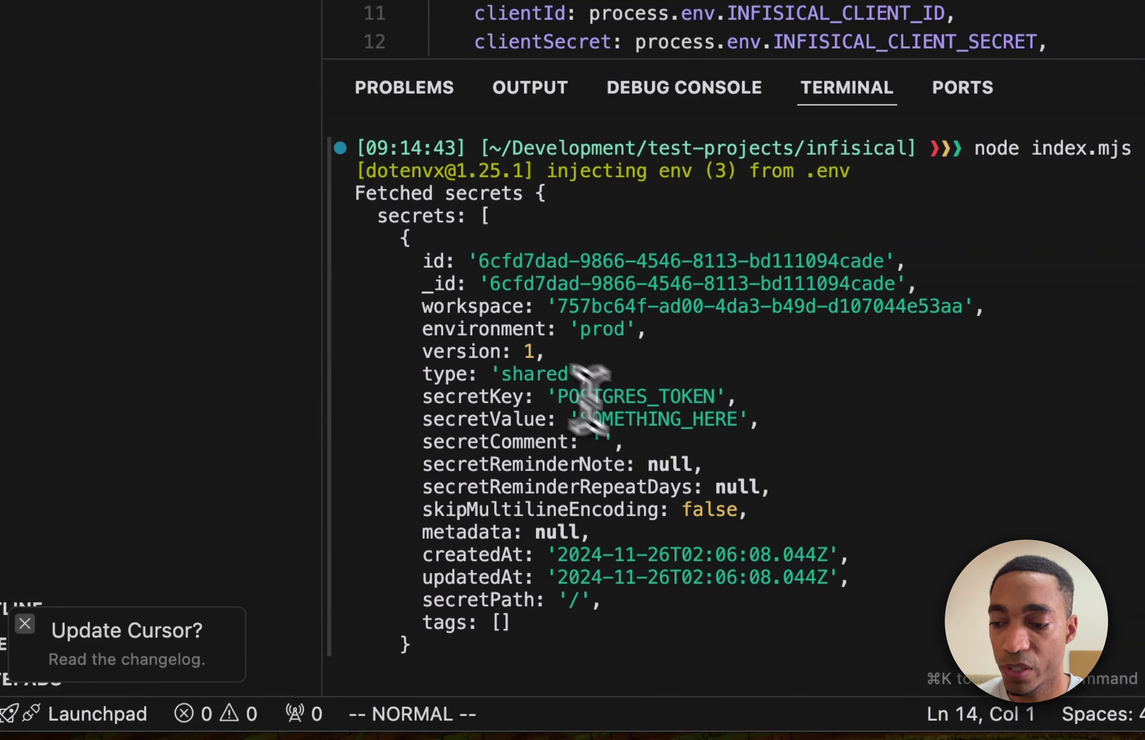
pyautogui.tripleClick(494, 400)
pyautogui.doubleClick(494, 419)
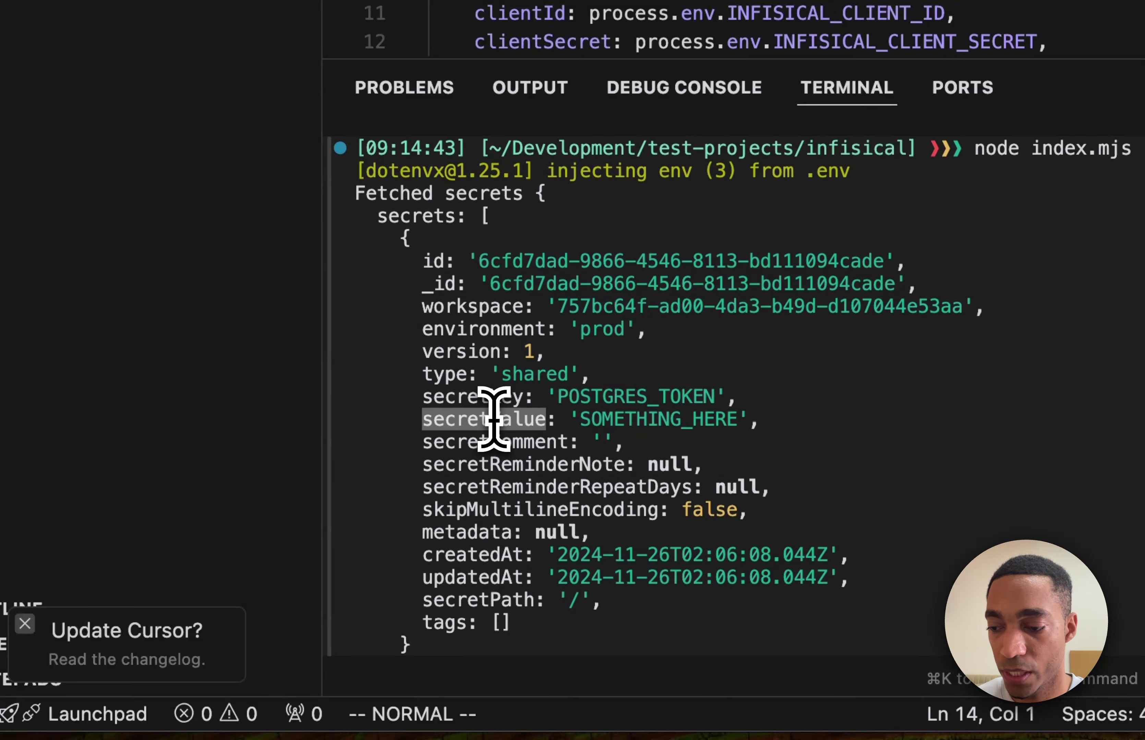
pyautogui.doubleClick(602, 329)
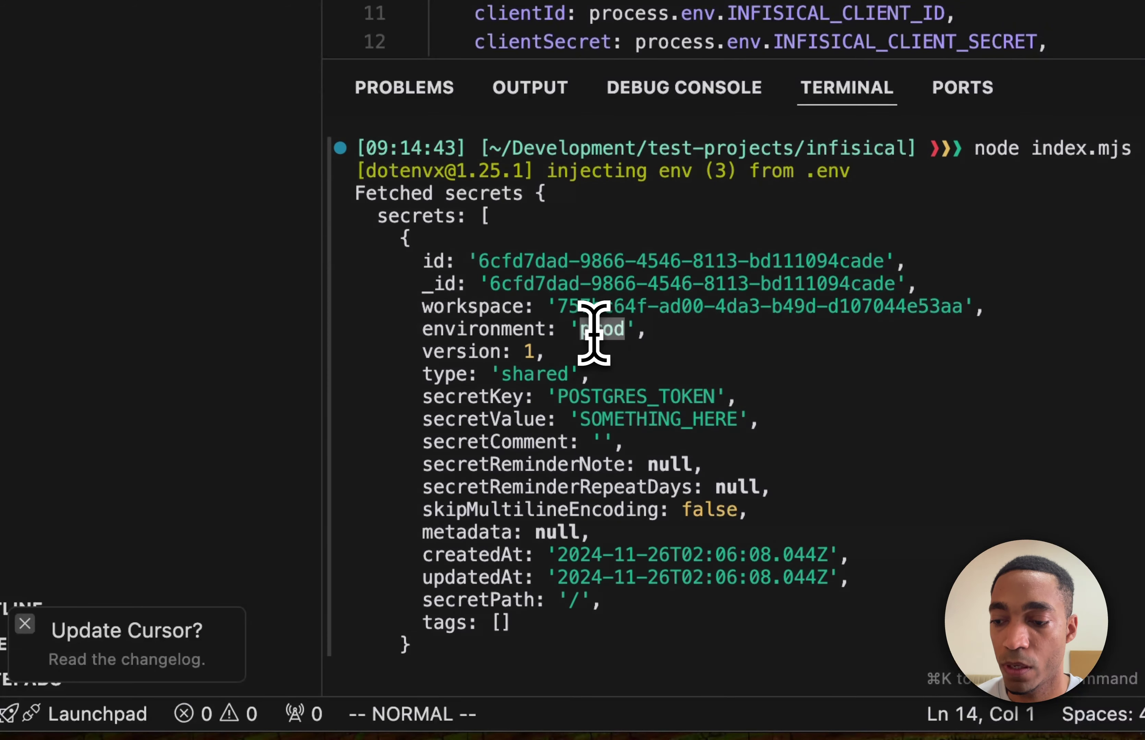
pyautogui.moveTo(724, 59); pyautogui.dragTo(756, 424)
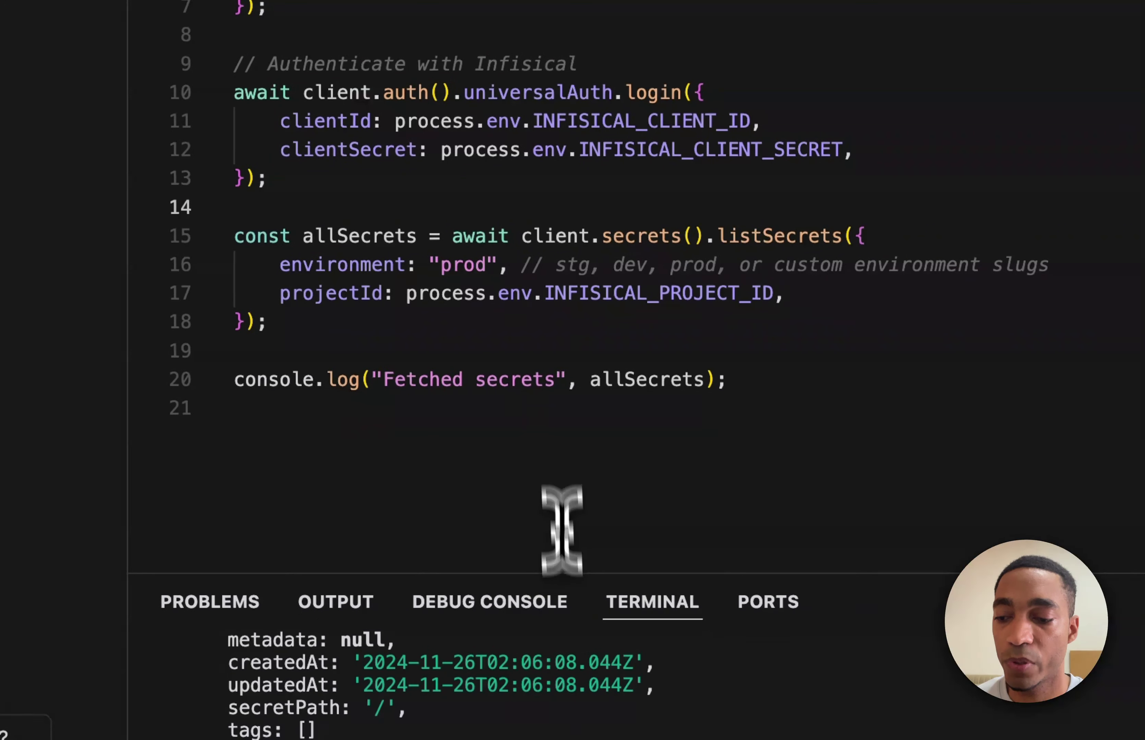
pyautogui.doubleClick(629, 233)
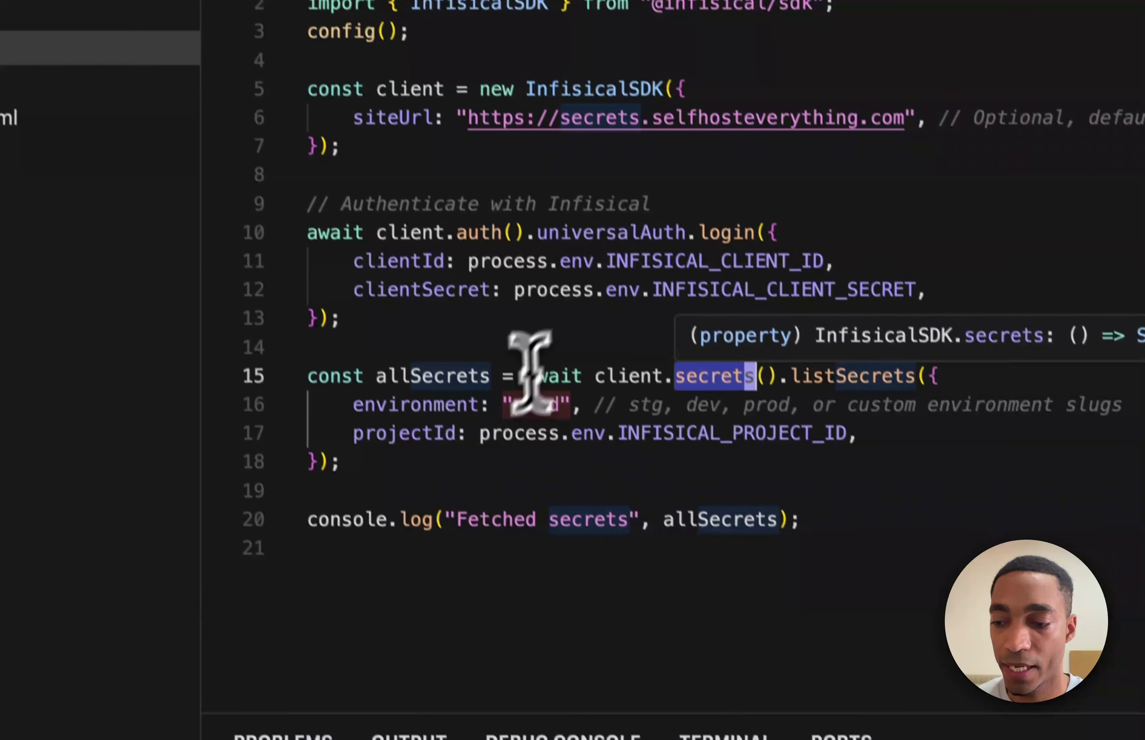
pyautogui.doubleClick(443, 372)
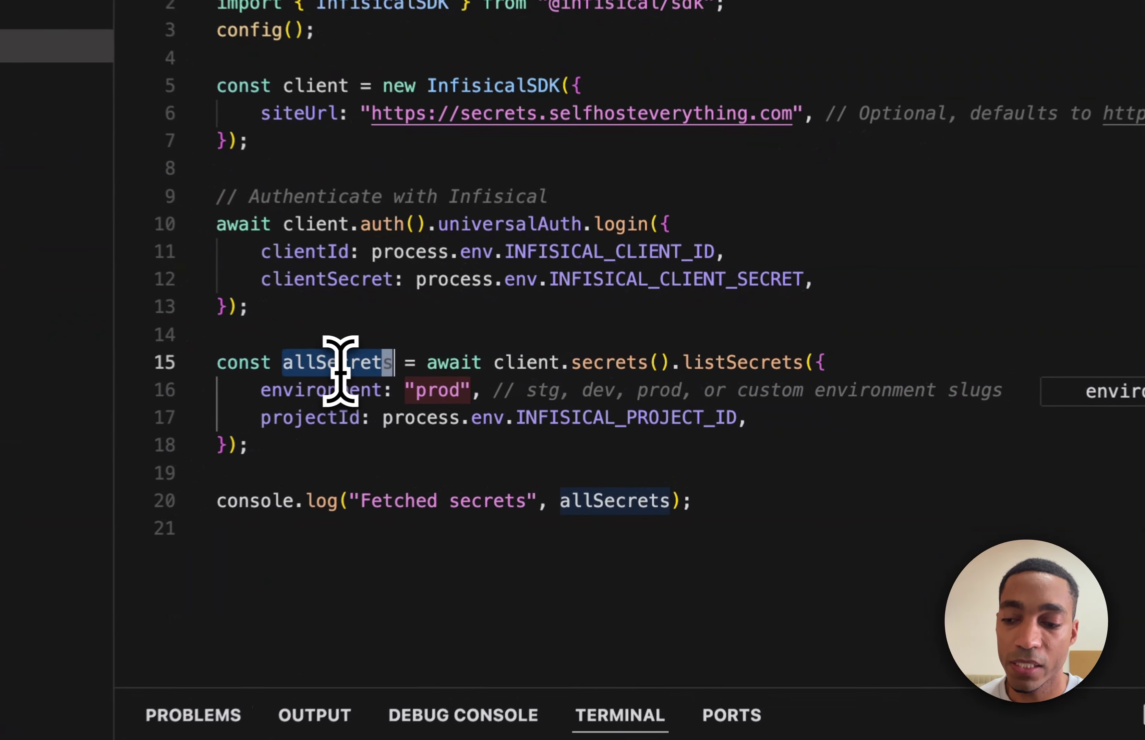
pyautogui.doubleClick(638, 353)
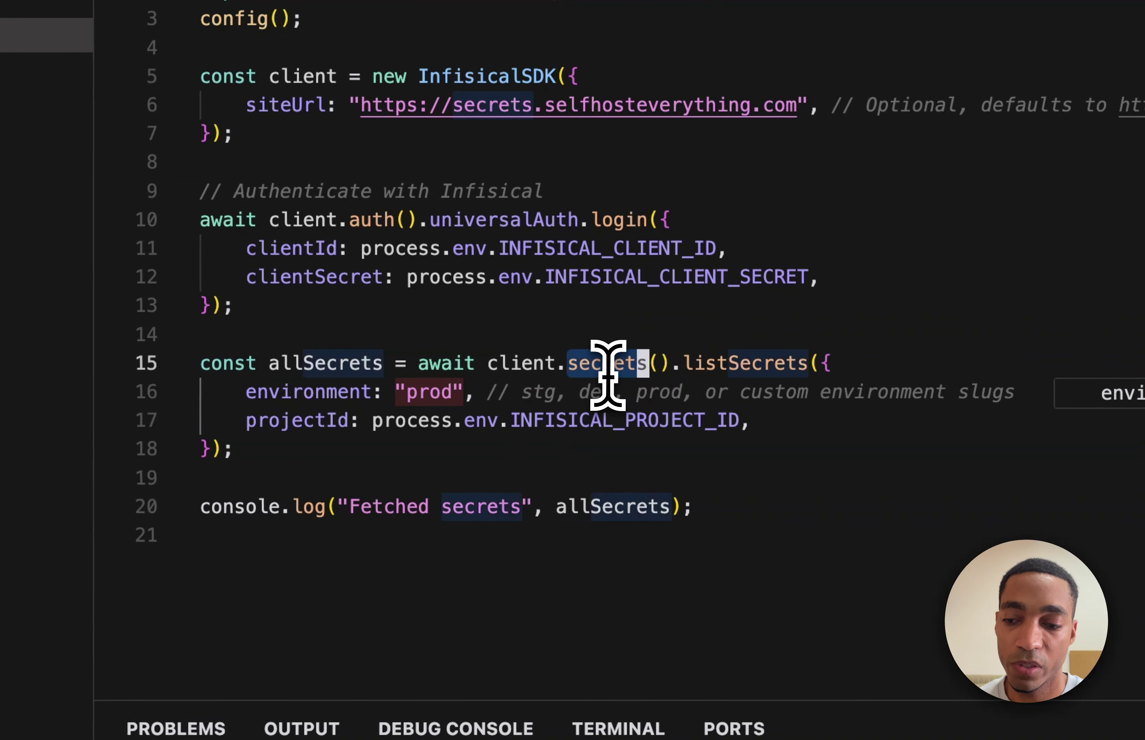
pyautogui.click(715, 363)
pyautogui.moveTo(683, 364); pyautogui.dragTo(809, 364)
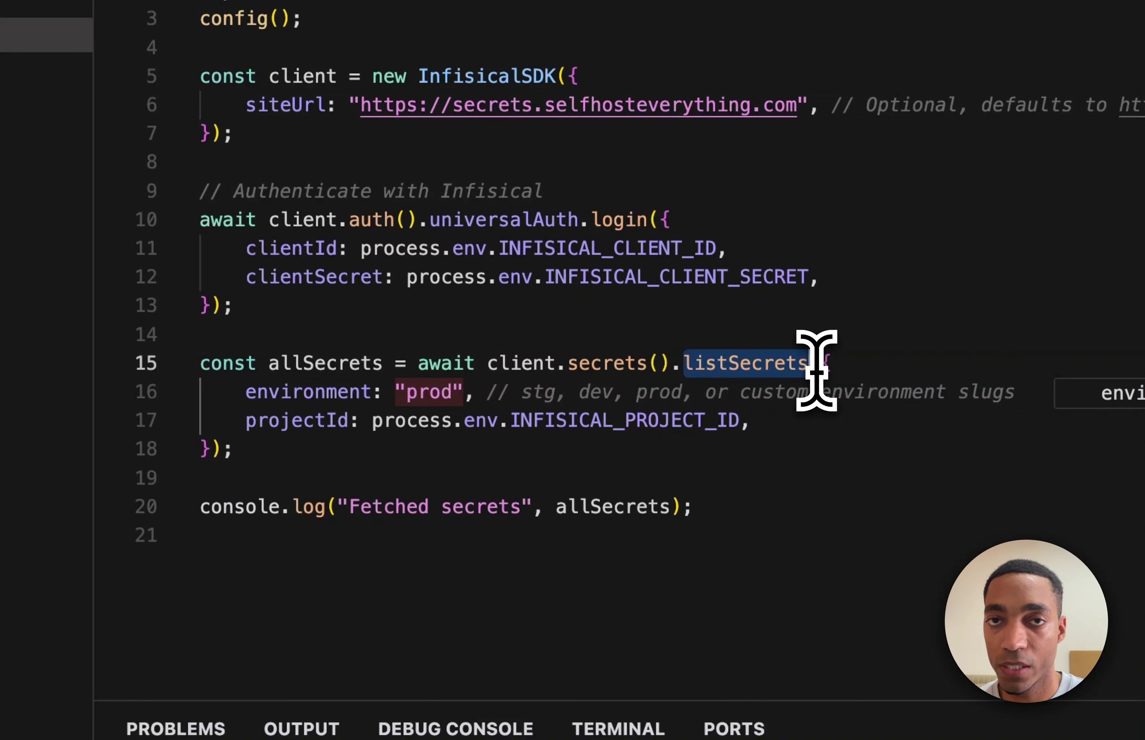